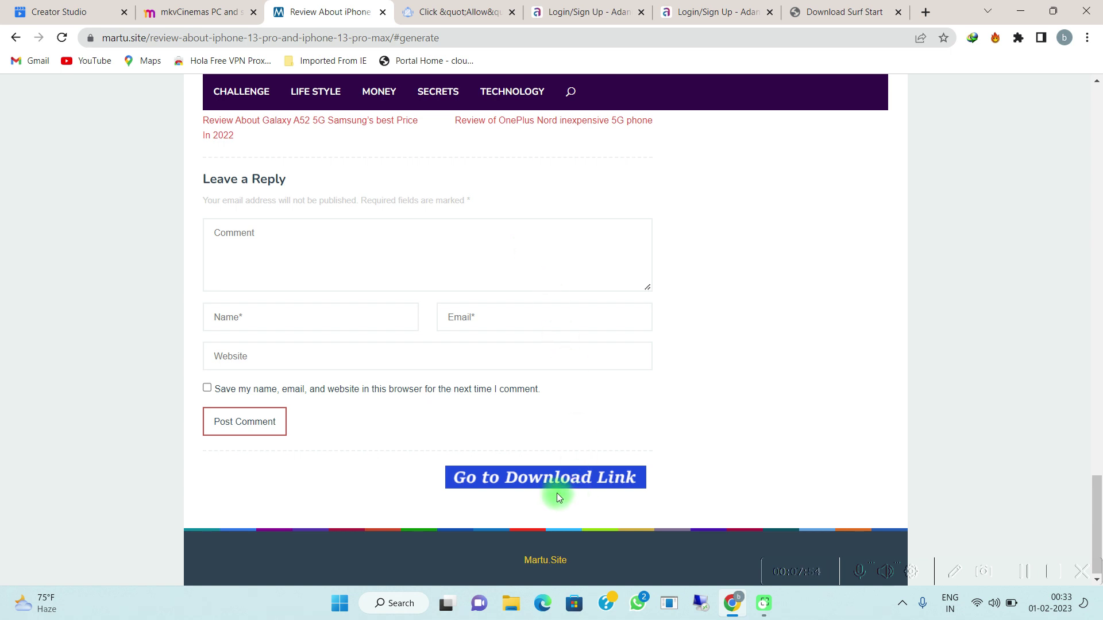
Step: Follow the article's download link to the GDToT file page and open its direct download page, leaving the advertising tab
click(520, 483)
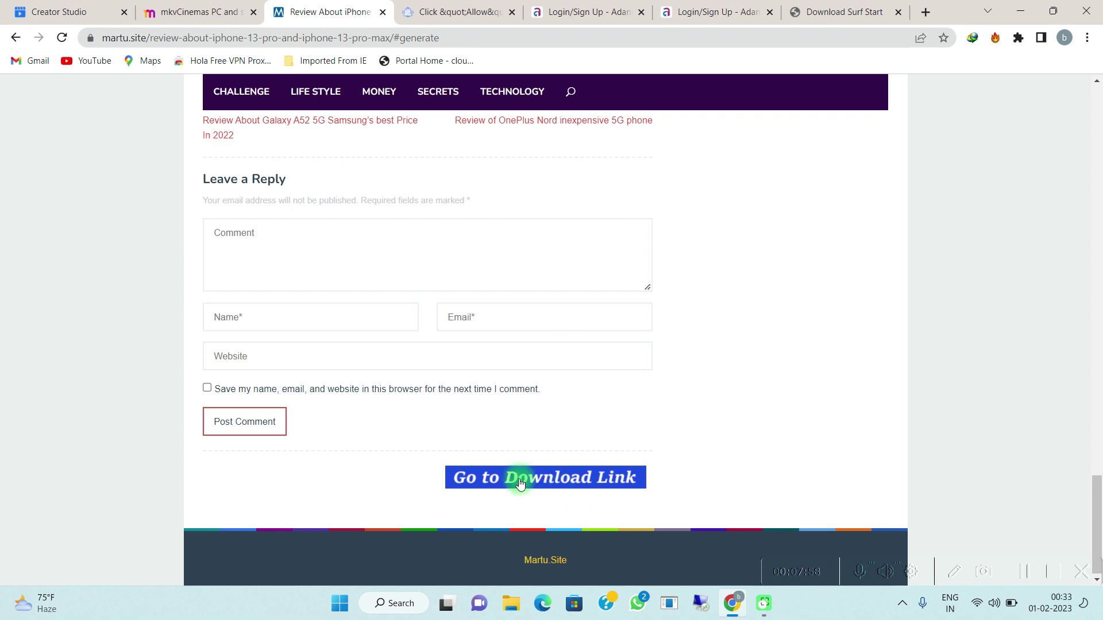
click(519, 478)
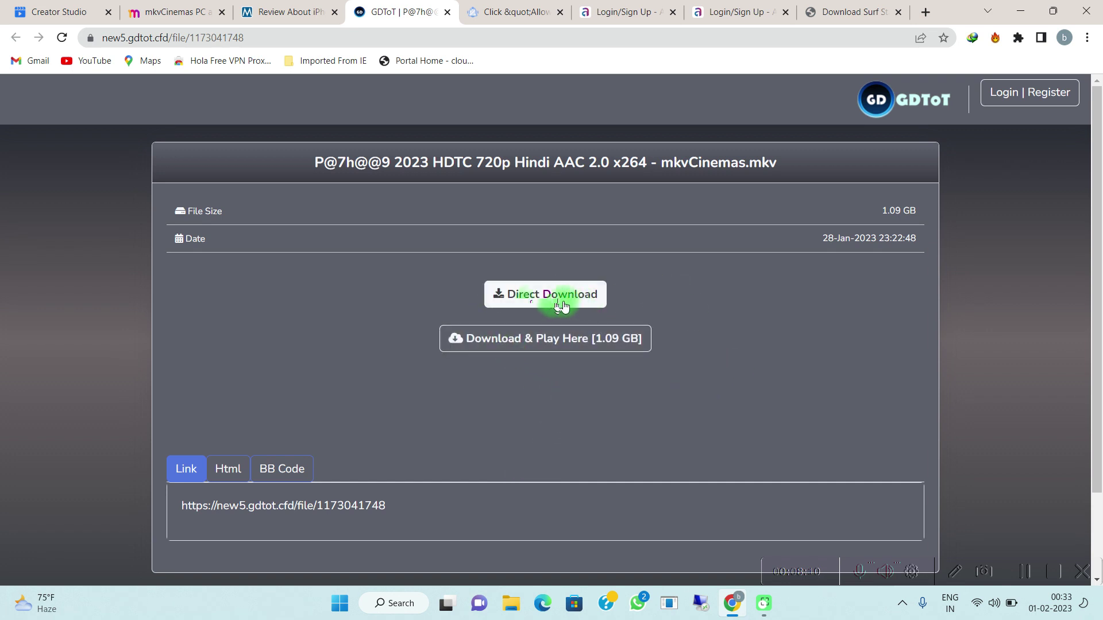
click(506, 300)
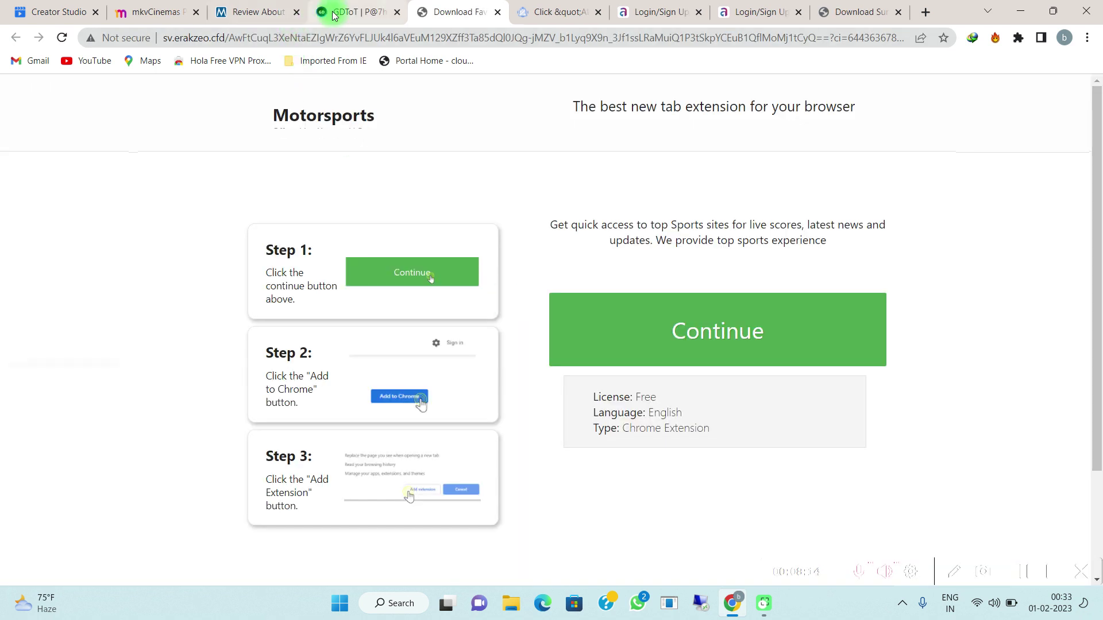
key(ctrl+shift+Tab)
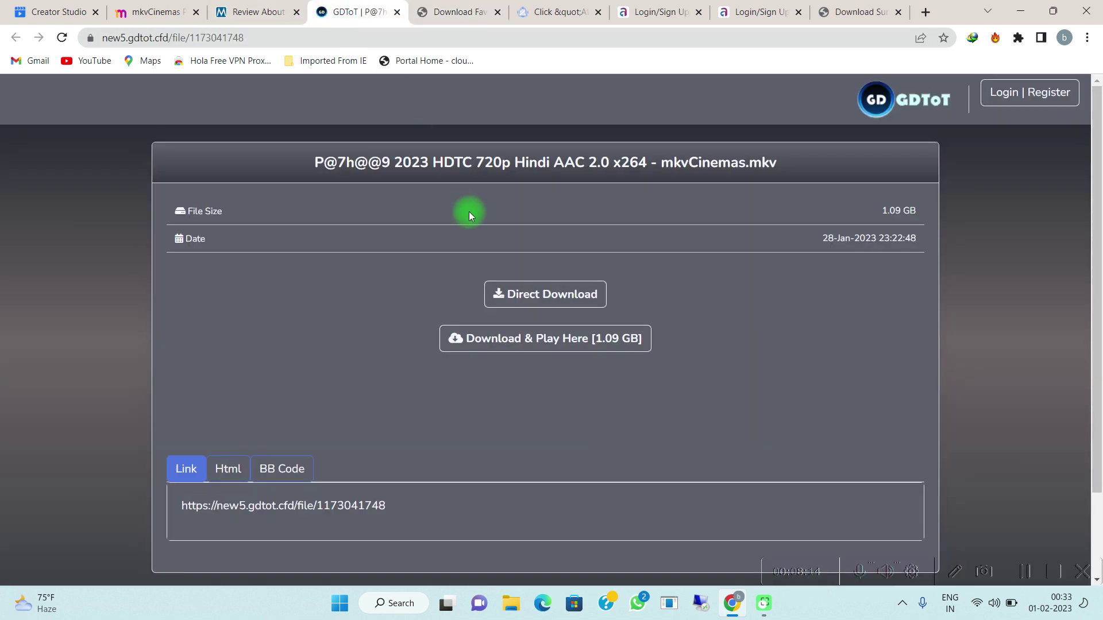
click(511, 307)
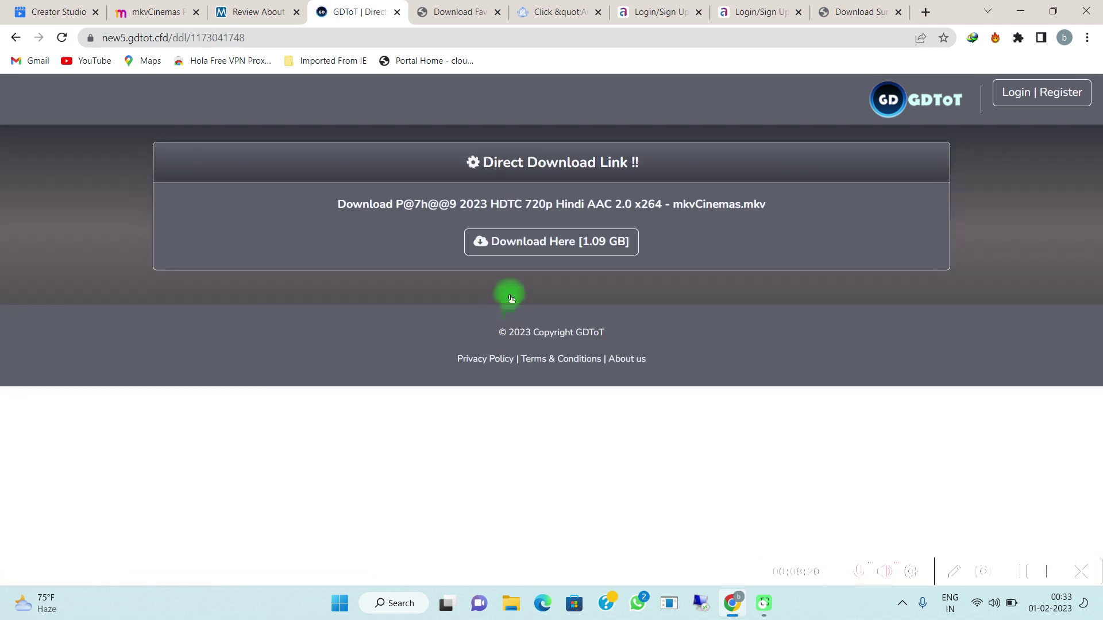
Step: Request the 1.09 GB movie file from the direct download page, bypass the advertising tab, and download it anyway from Google Drive
click(478, 252)
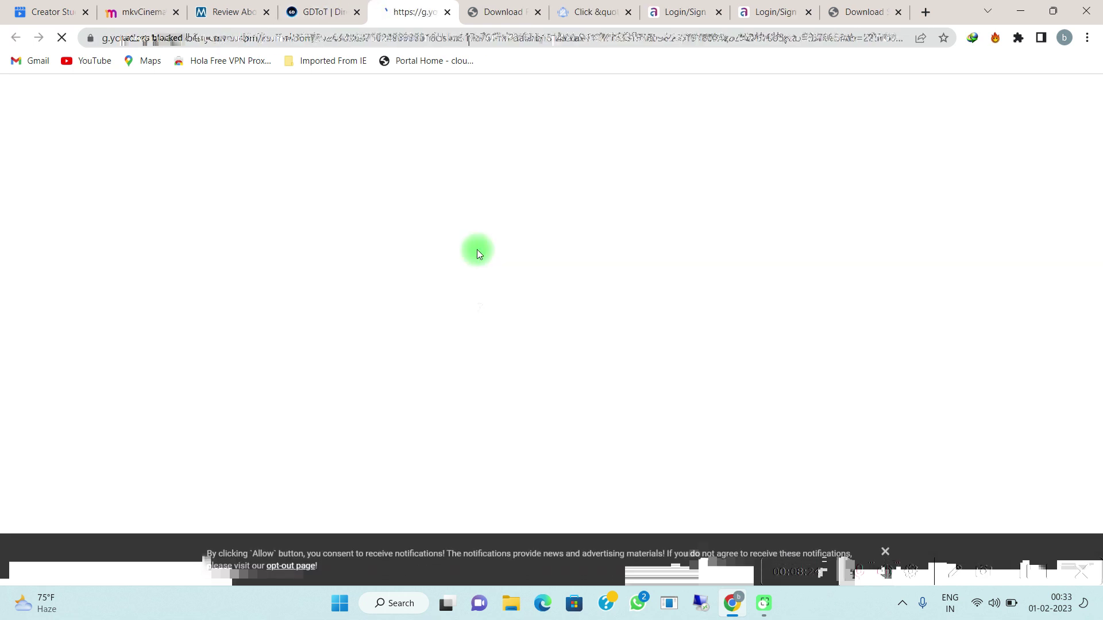
click(315, 16)
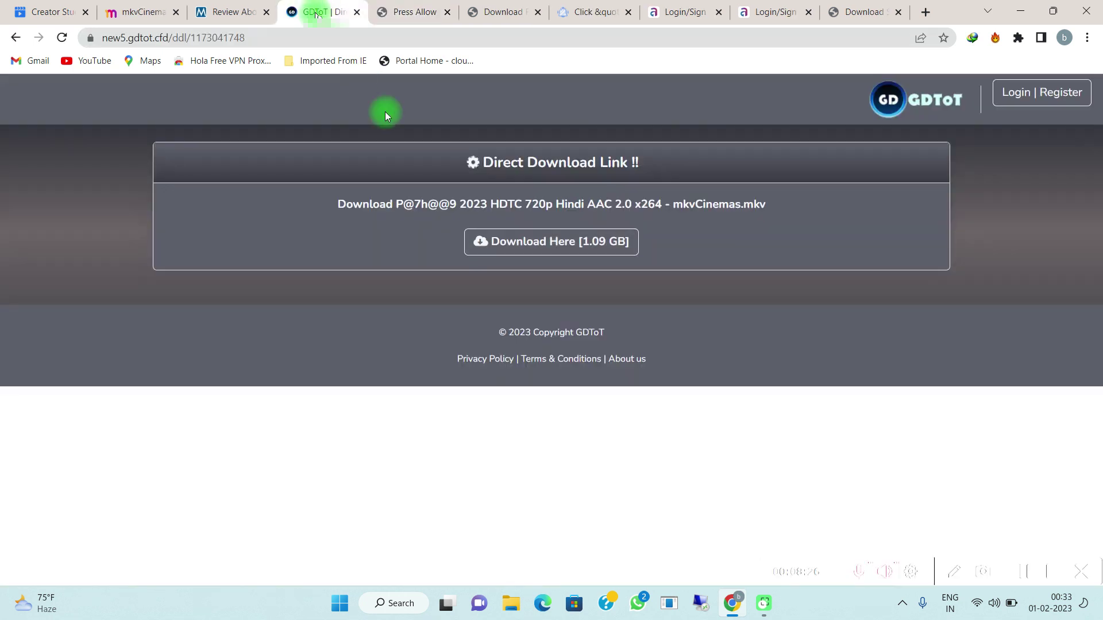
click(482, 254)
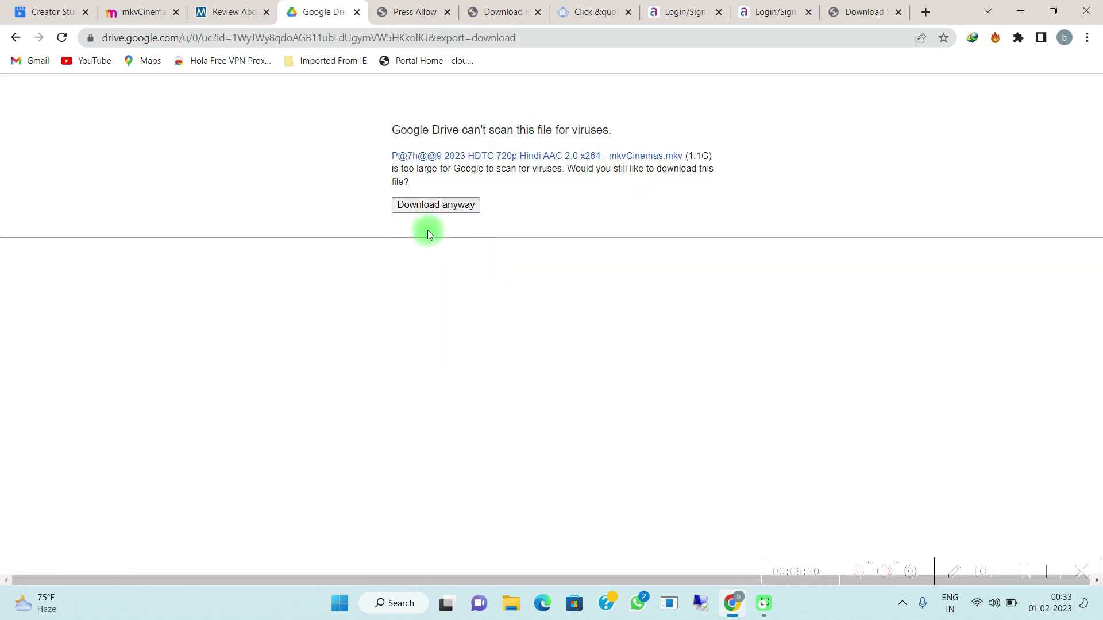
click(433, 216)
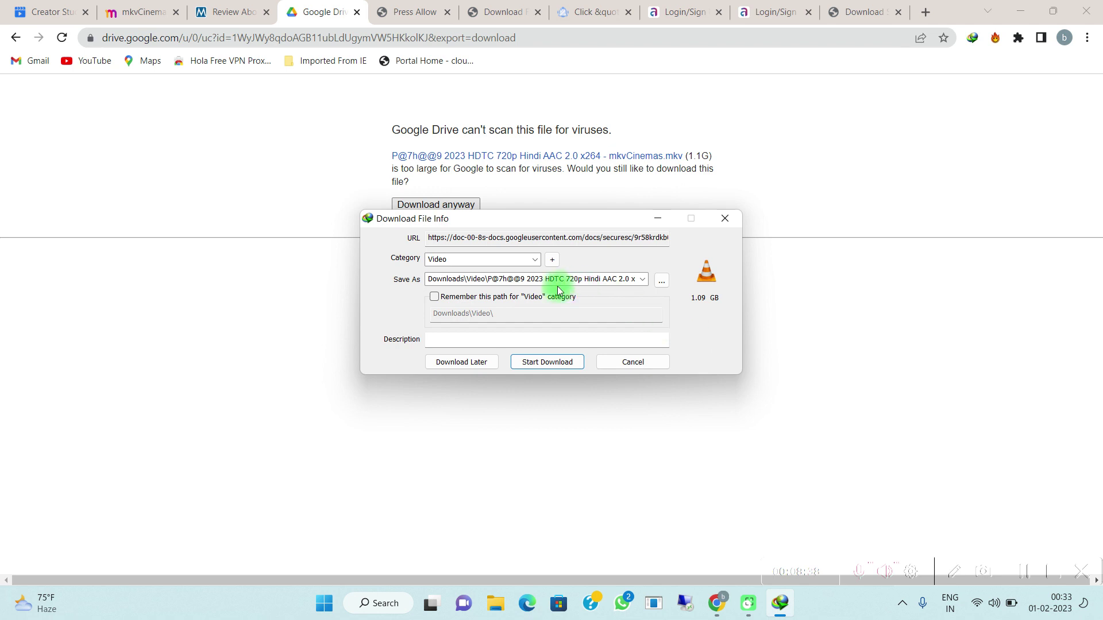
Step: Set the movie's save location to New Volume (E:), and cancel the download without adding a site exception
click(668, 284)
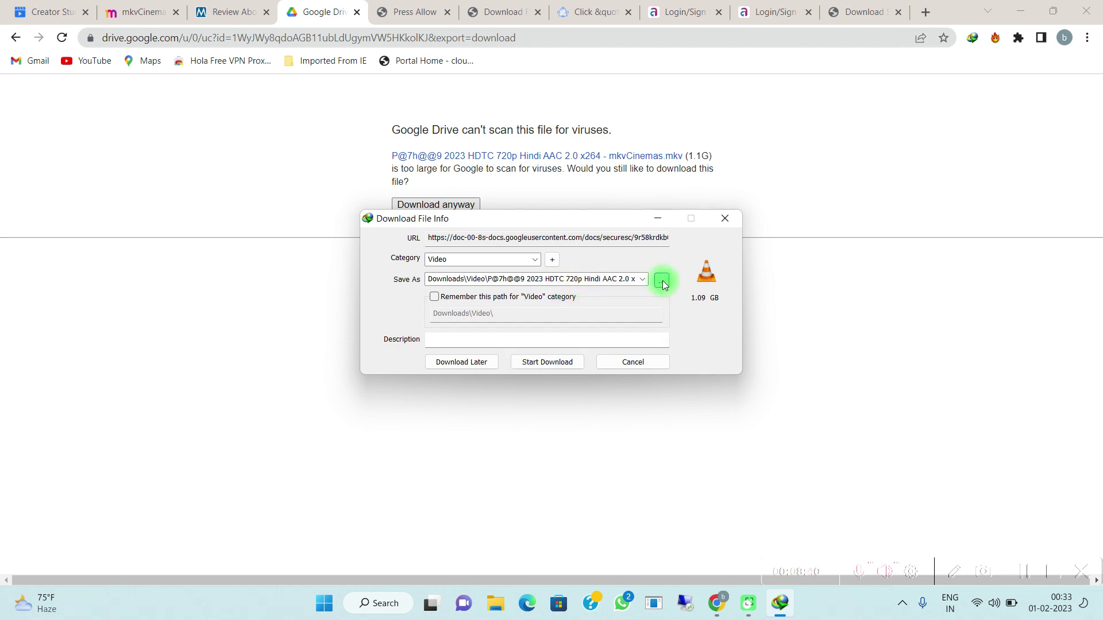
scroll(317, 288, down, 1)
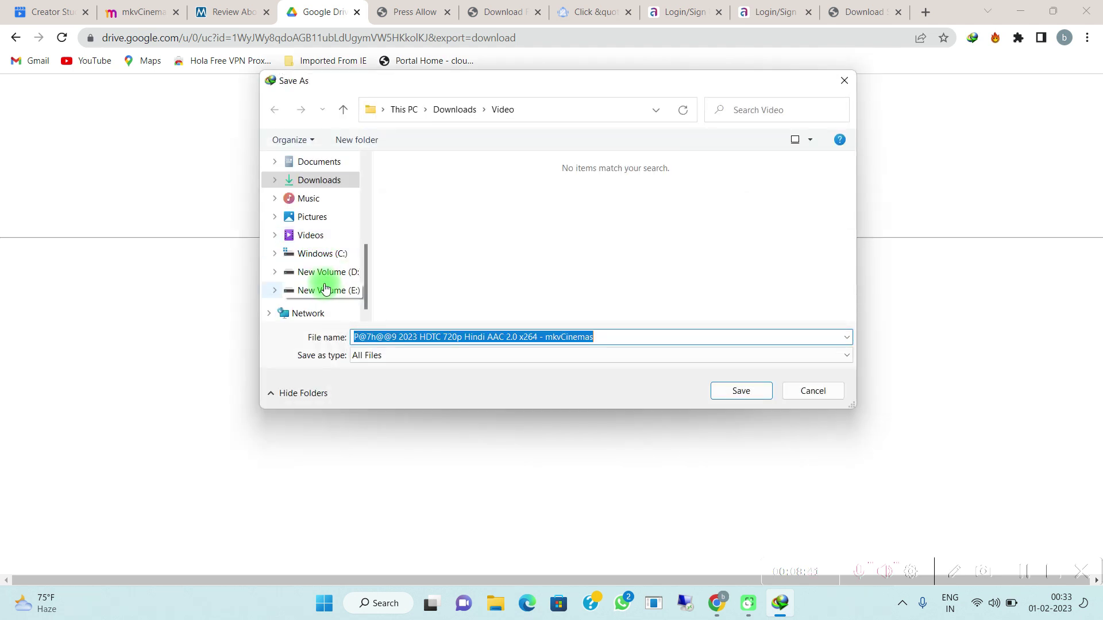
click(322, 290)
scroll(523, 287, down, 5)
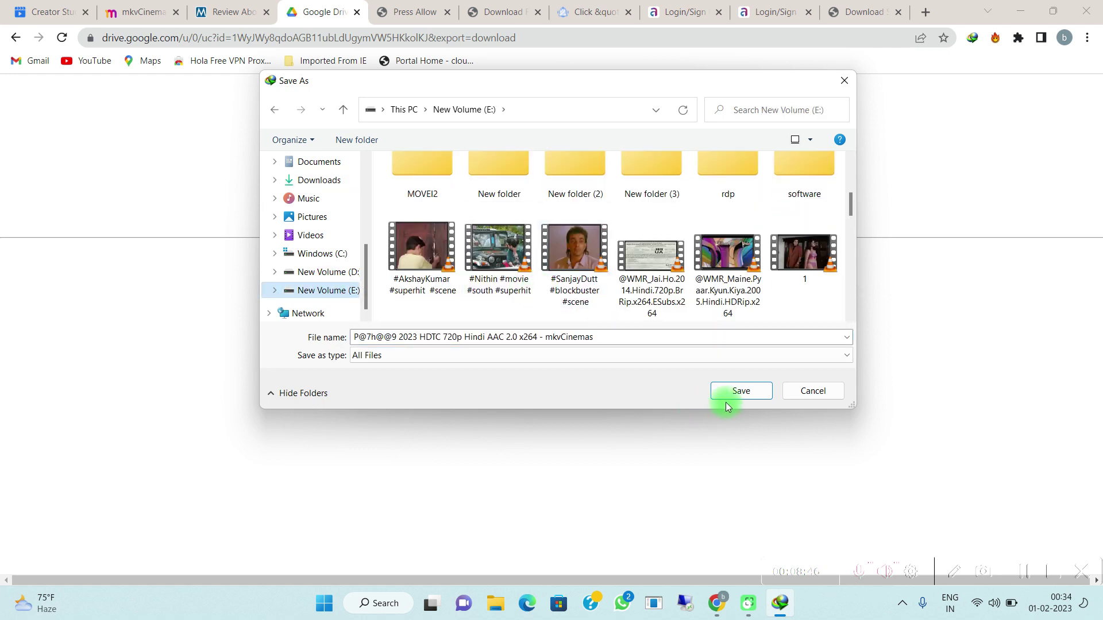
click(742, 392)
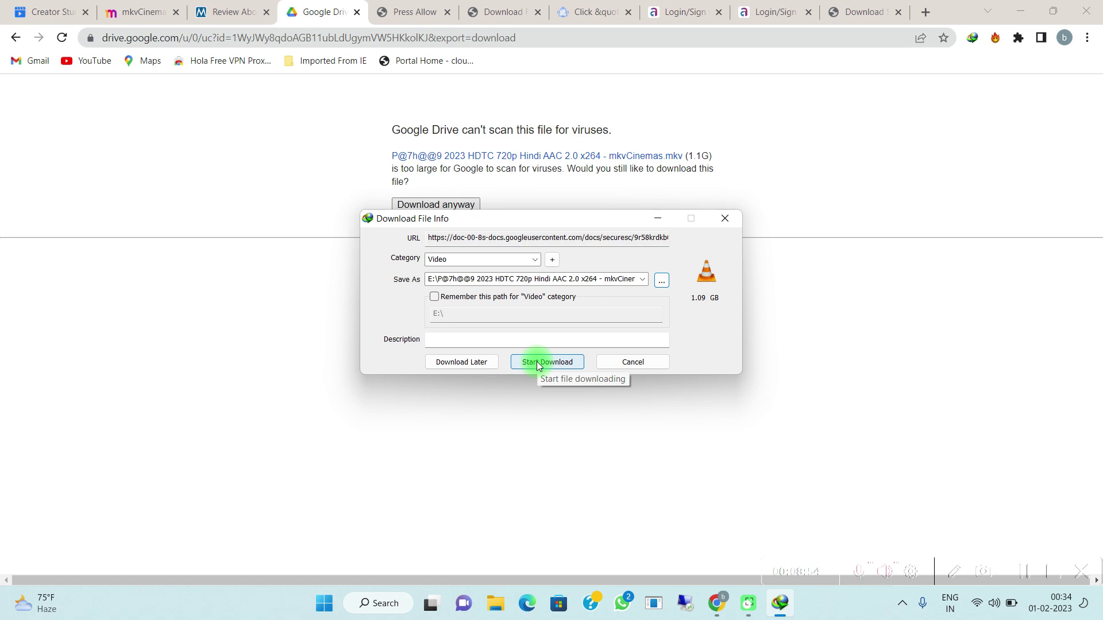
click(725, 219)
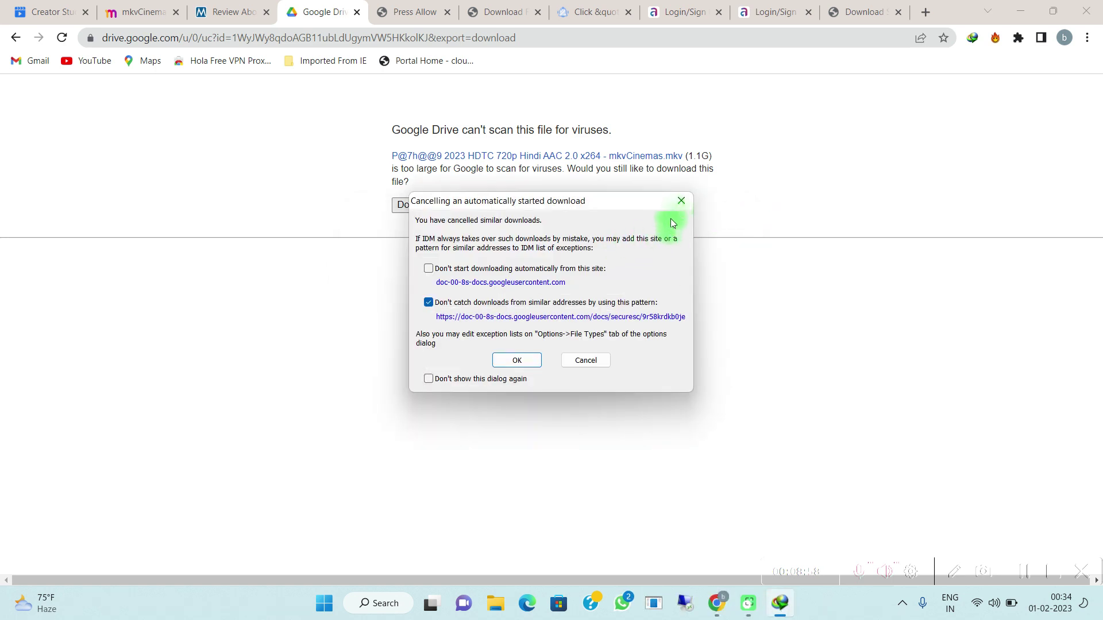
click(681, 201)
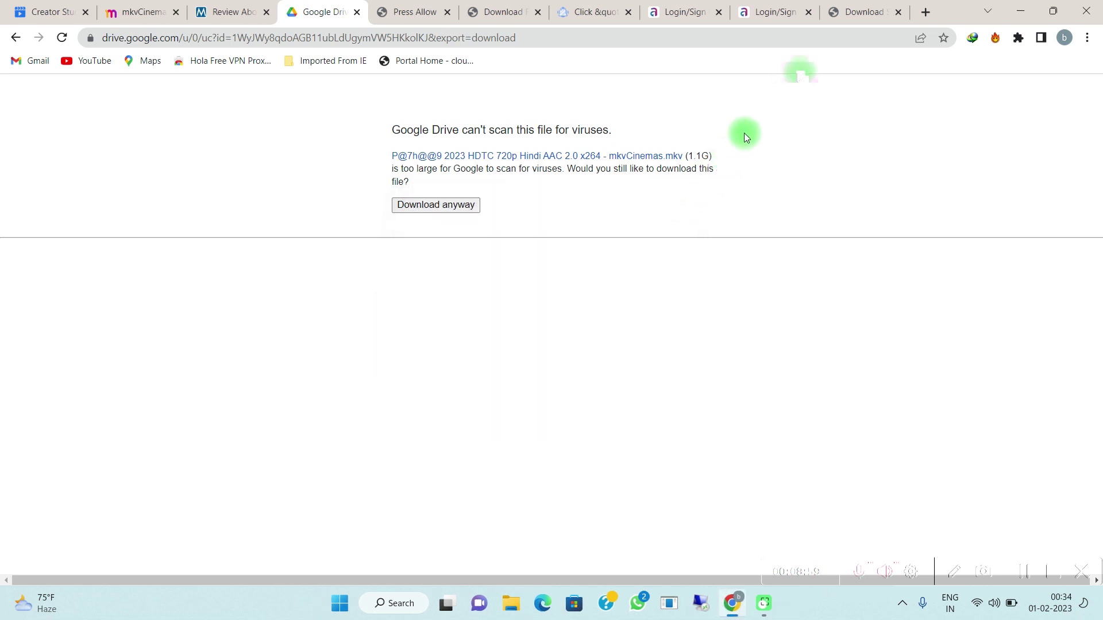
Step: Open YouTube in a new browser tab
click(906, 10)
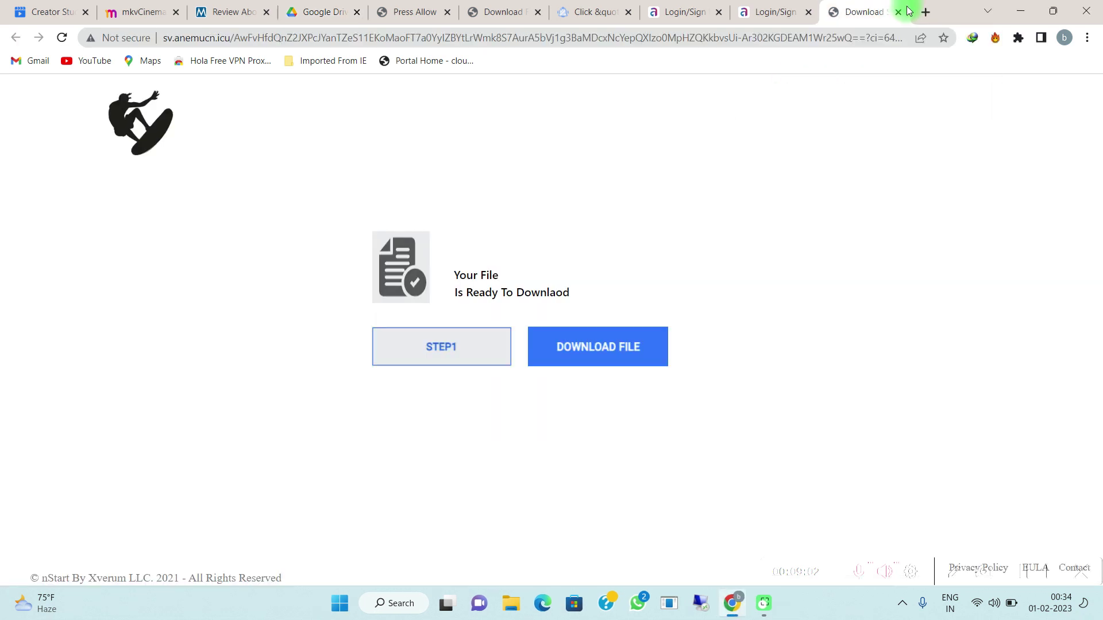
click(925, 11)
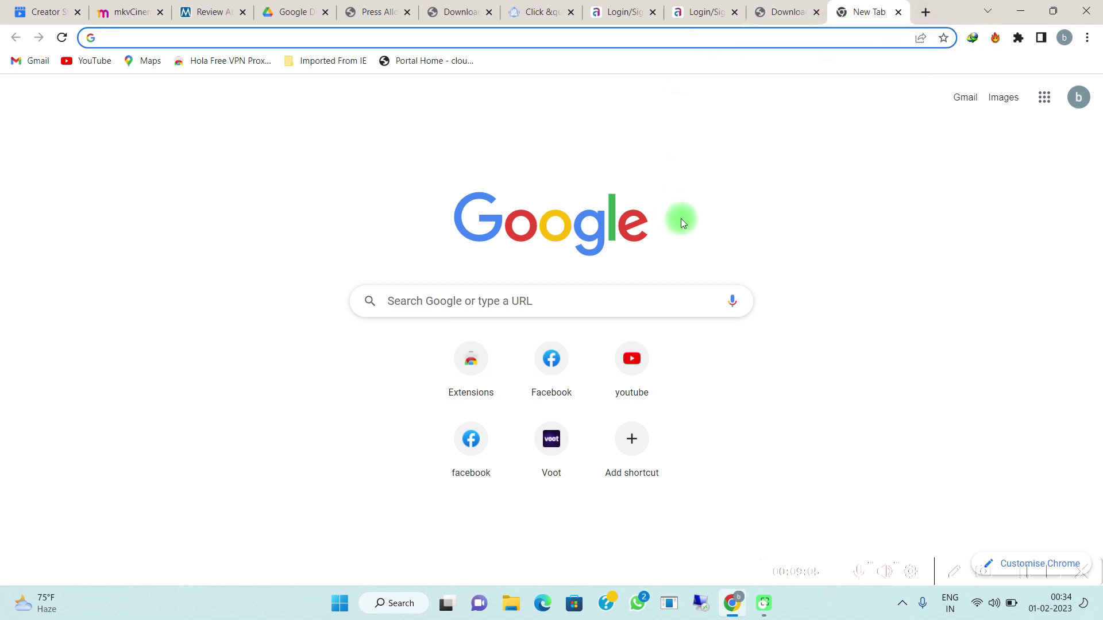
click(633, 358)
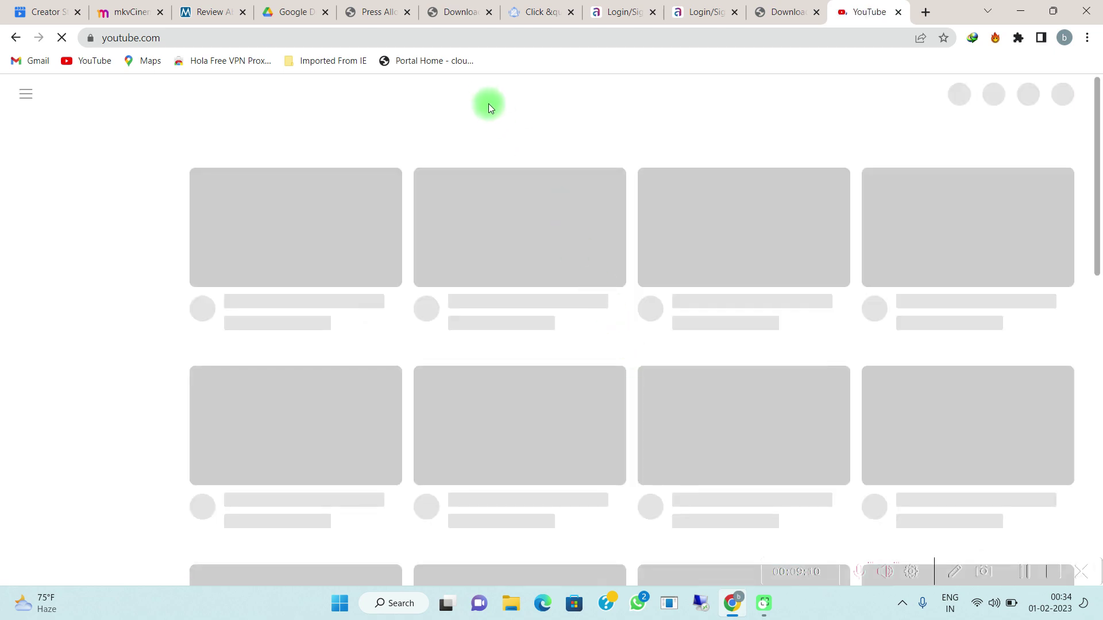
Step: Search YouTube for "jai ho full movie"
click(408, 95)
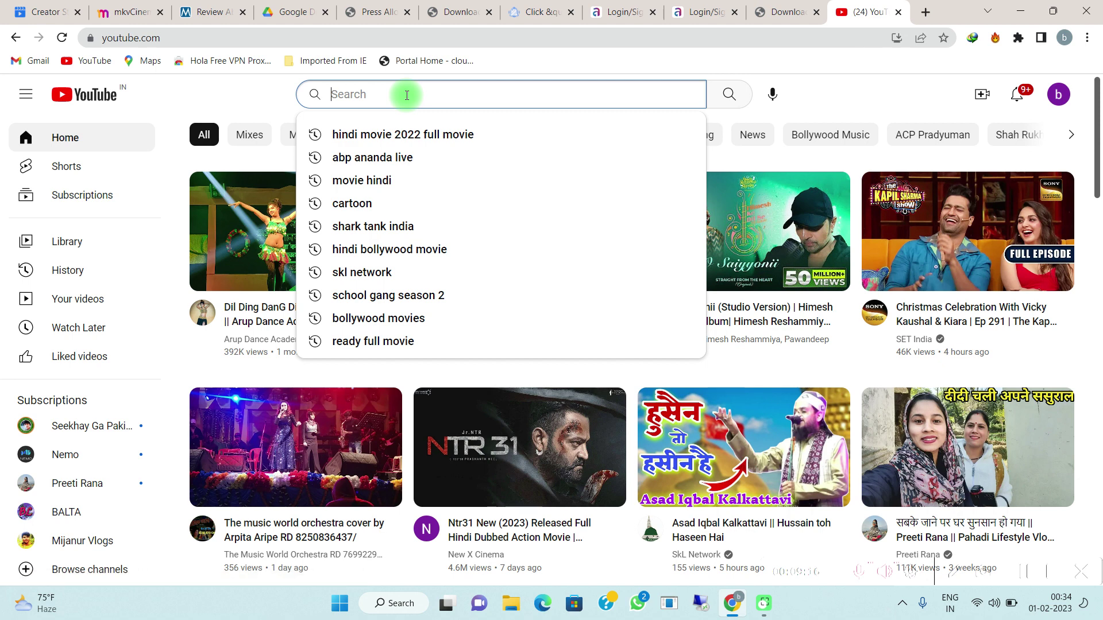
text(Jai)
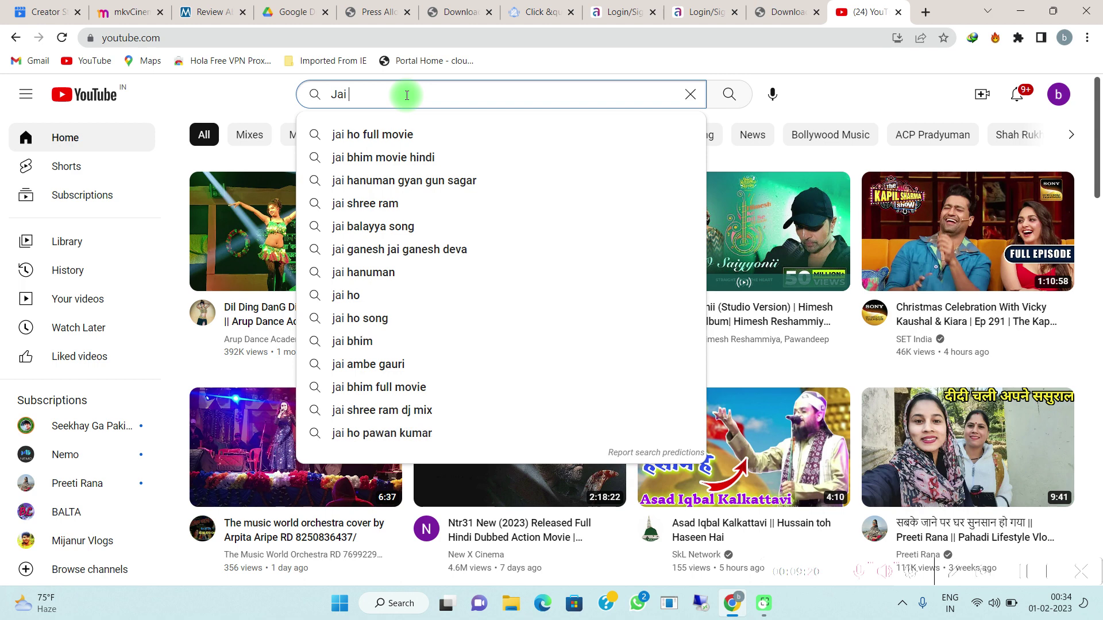
text( H)
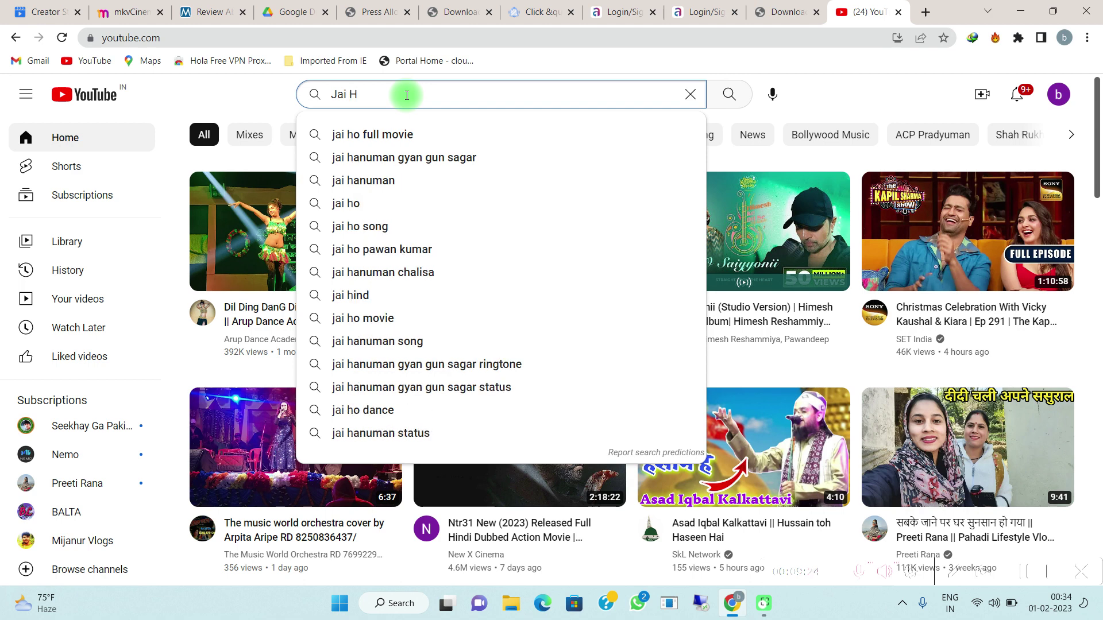
text(o)
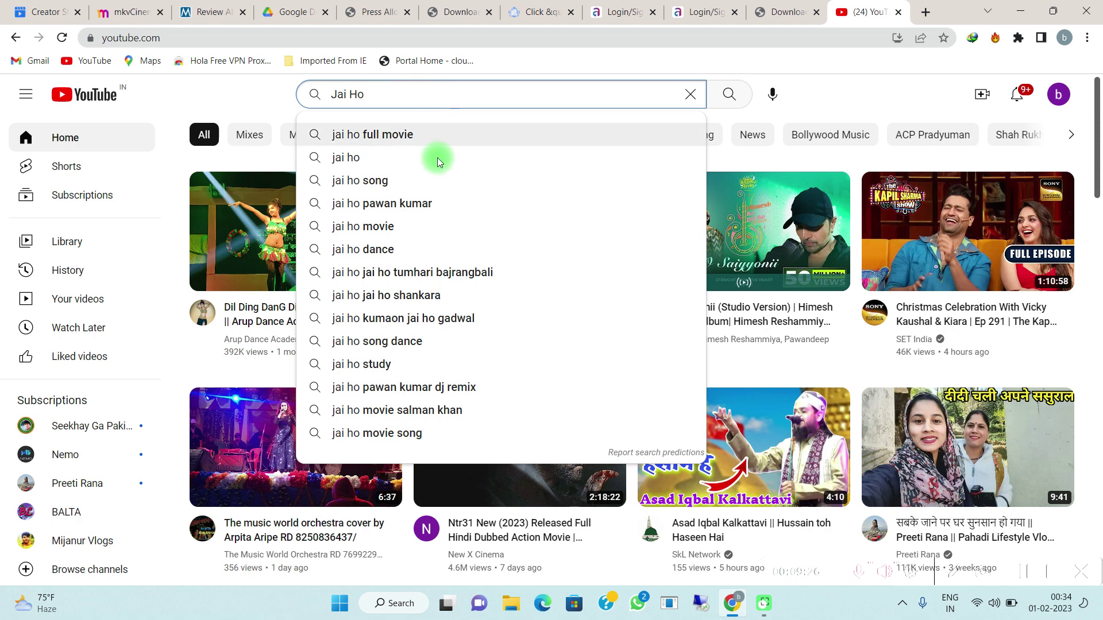
click(418, 143)
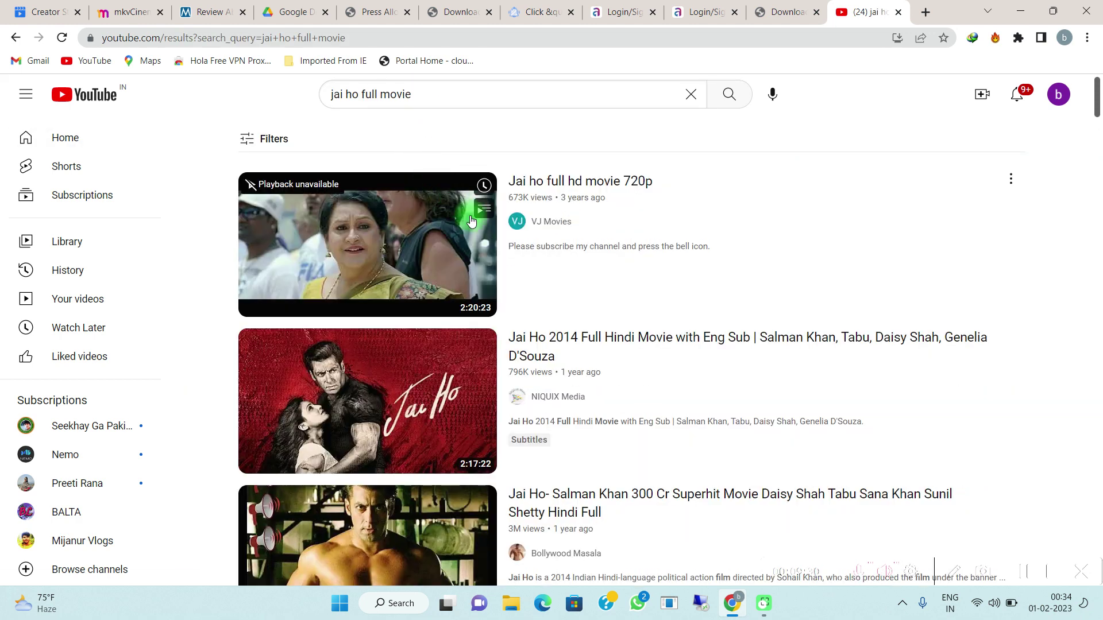
Step: Look through the search results for the full-length Jai Ho uploads and related movies
scroll(477, 225, down, 4)
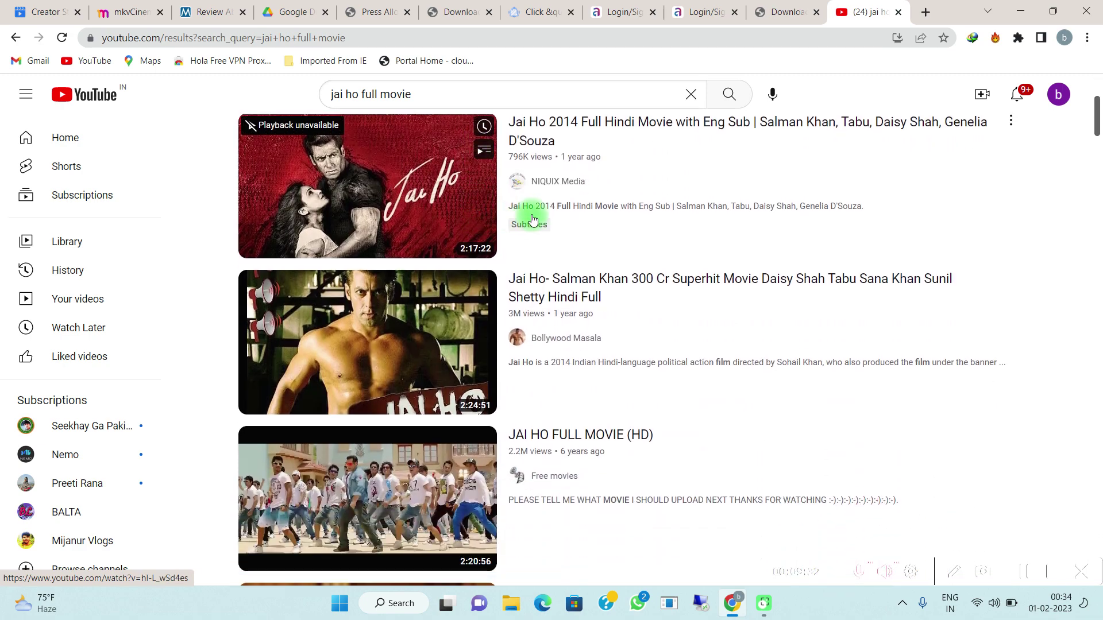
scroll(533, 219, down, 4)
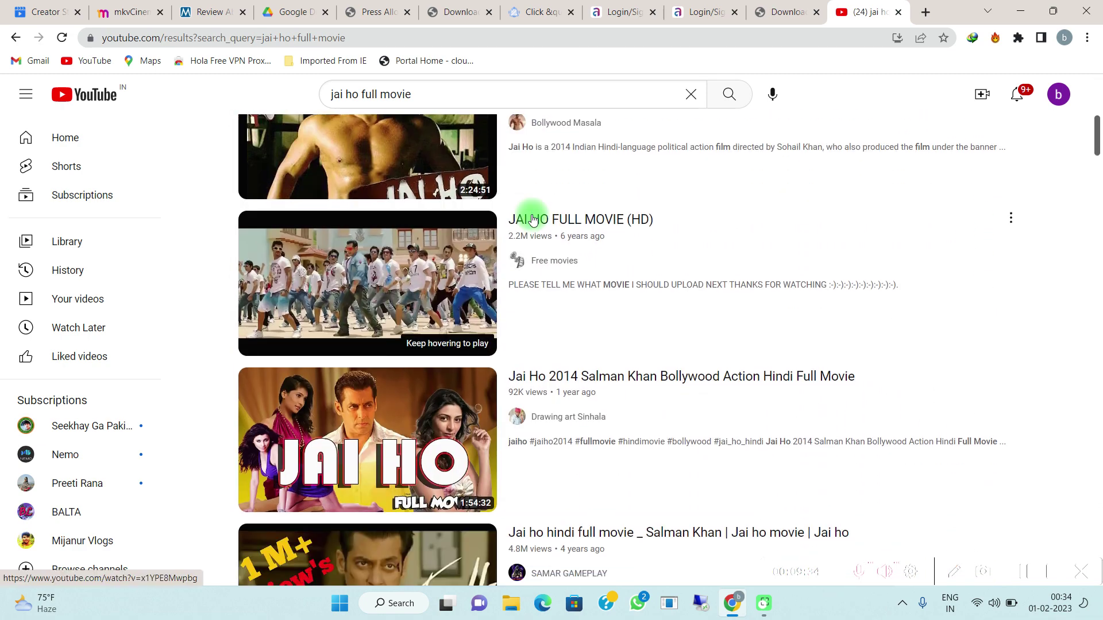
scroll(533, 218, down, 2)
scroll(534, 219, down, 3)
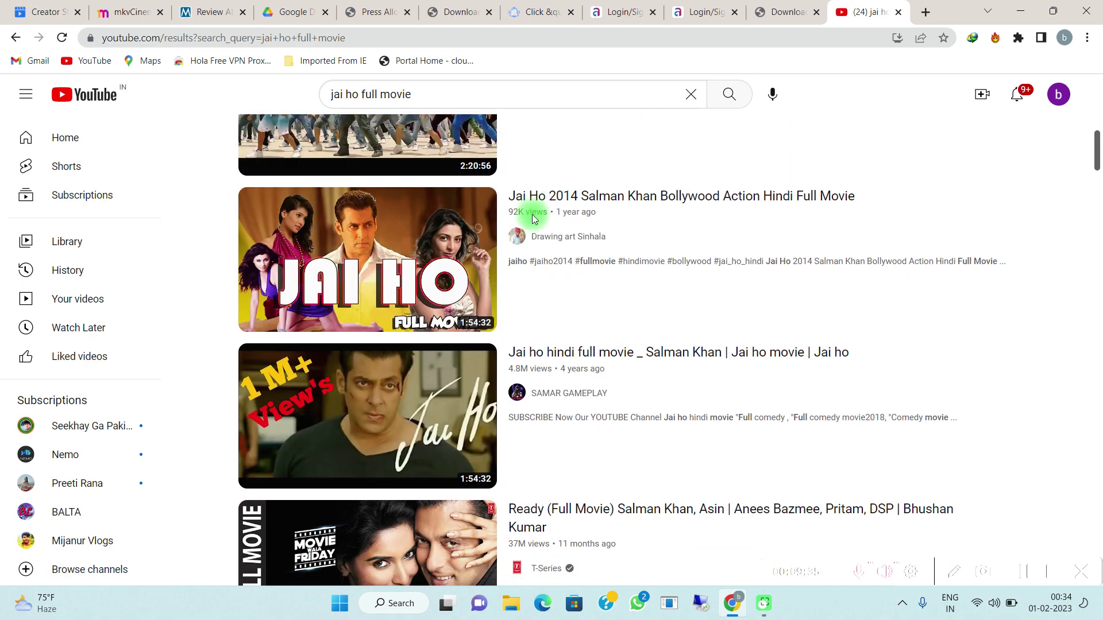
scroll(532, 219, down, 6)
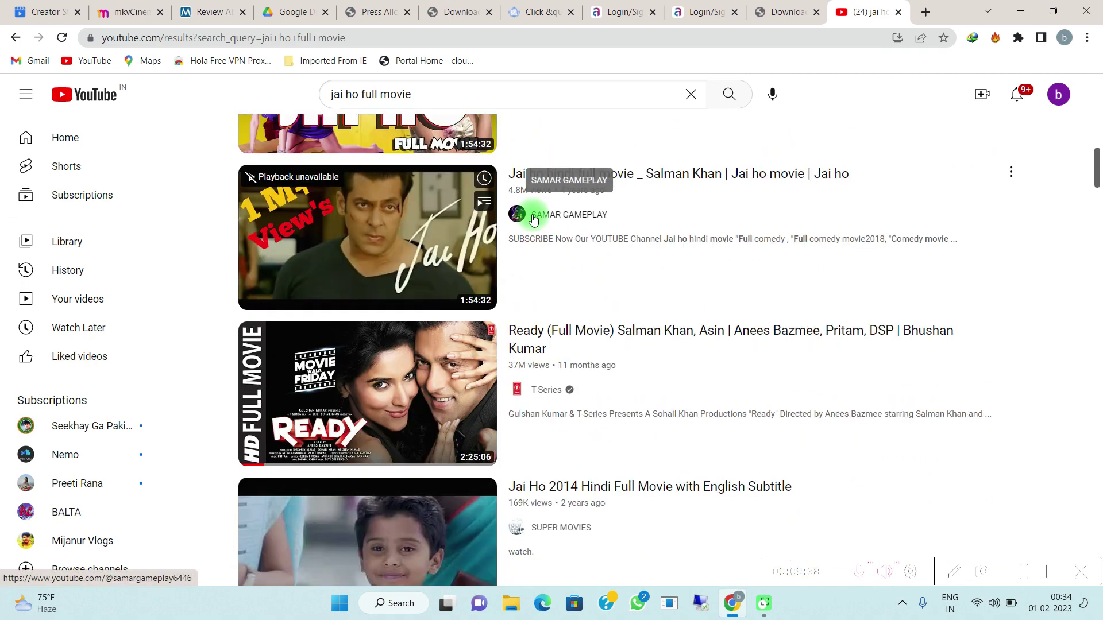
scroll(532, 219, up, 6)
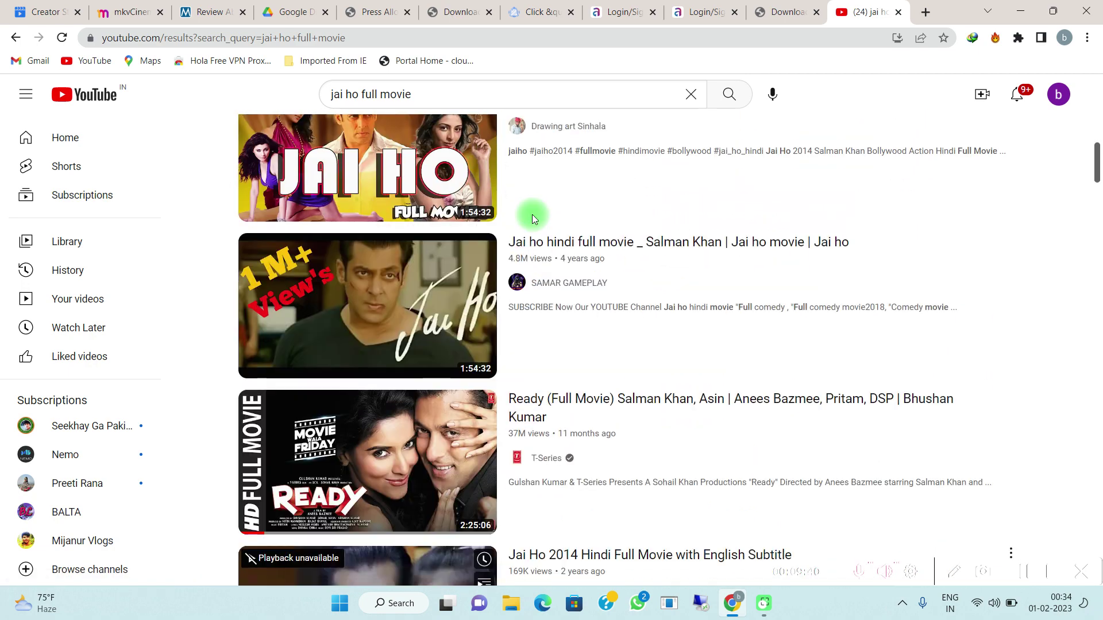
scroll(532, 219, up, 1)
scroll(532, 219, up, 3)
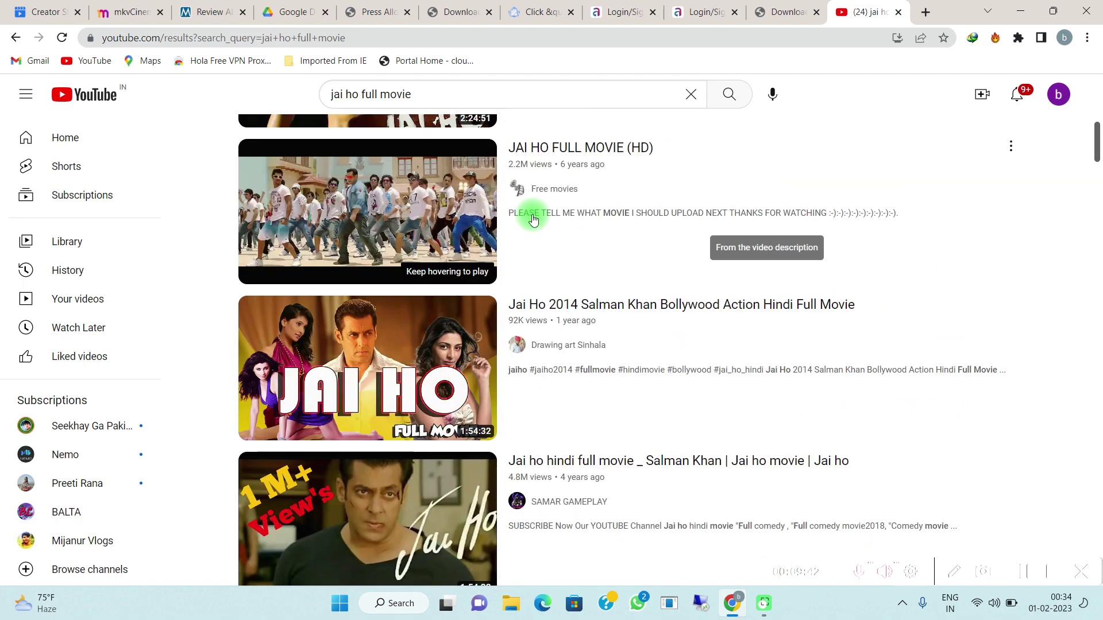
scroll(533, 219, up, 4)
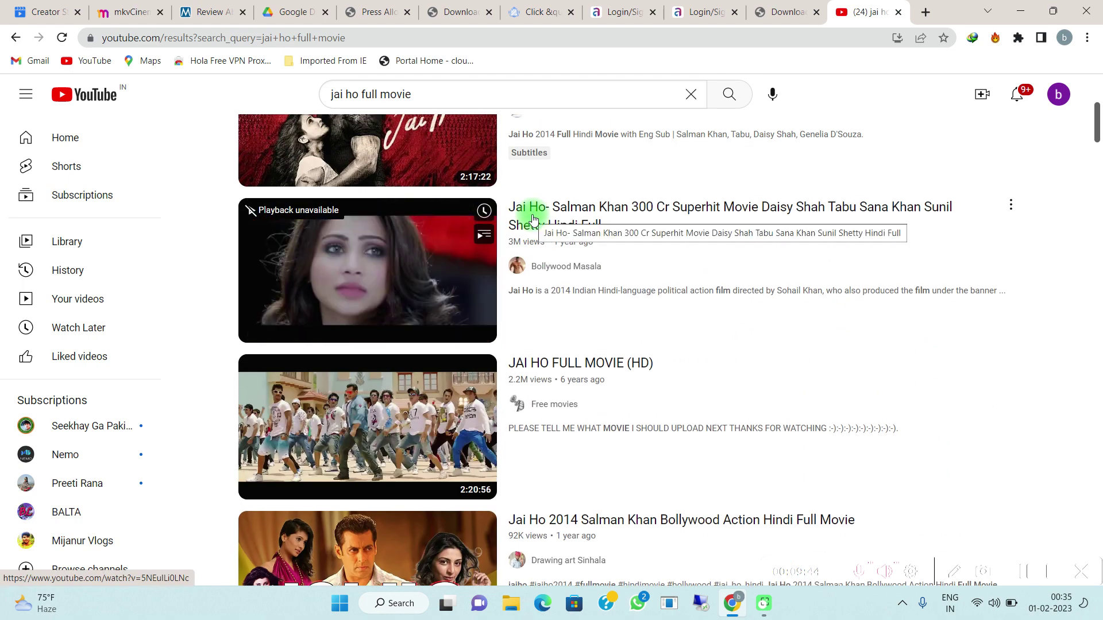
scroll(533, 219, up, 2)
scroll(533, 219, up, 3)
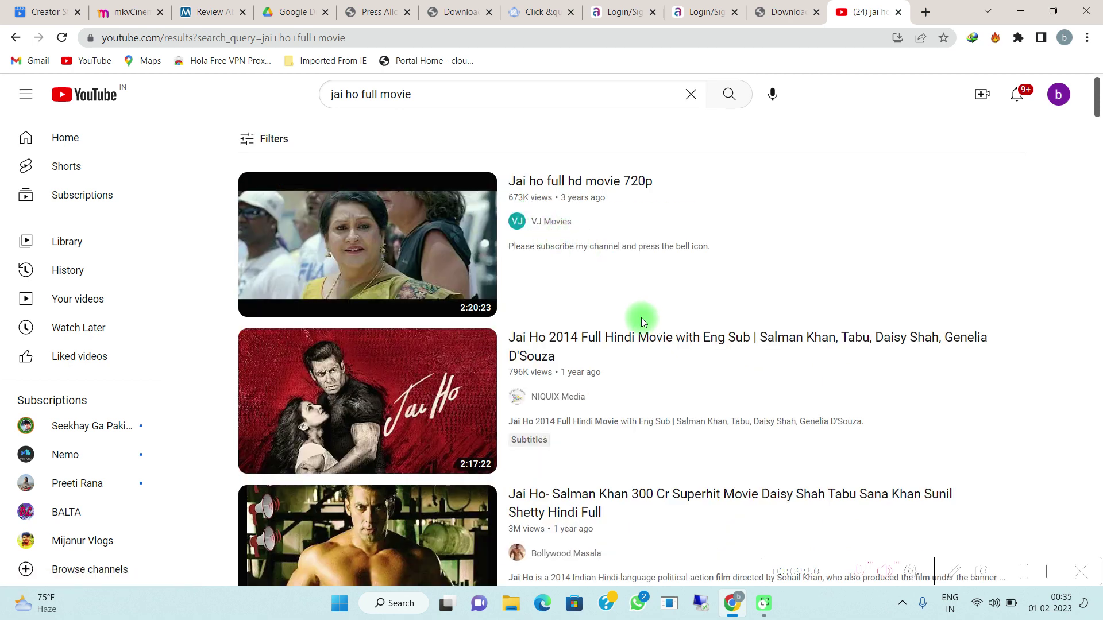
scroll(642, 319, down, 1)
scroll(641, 319, down, 1)
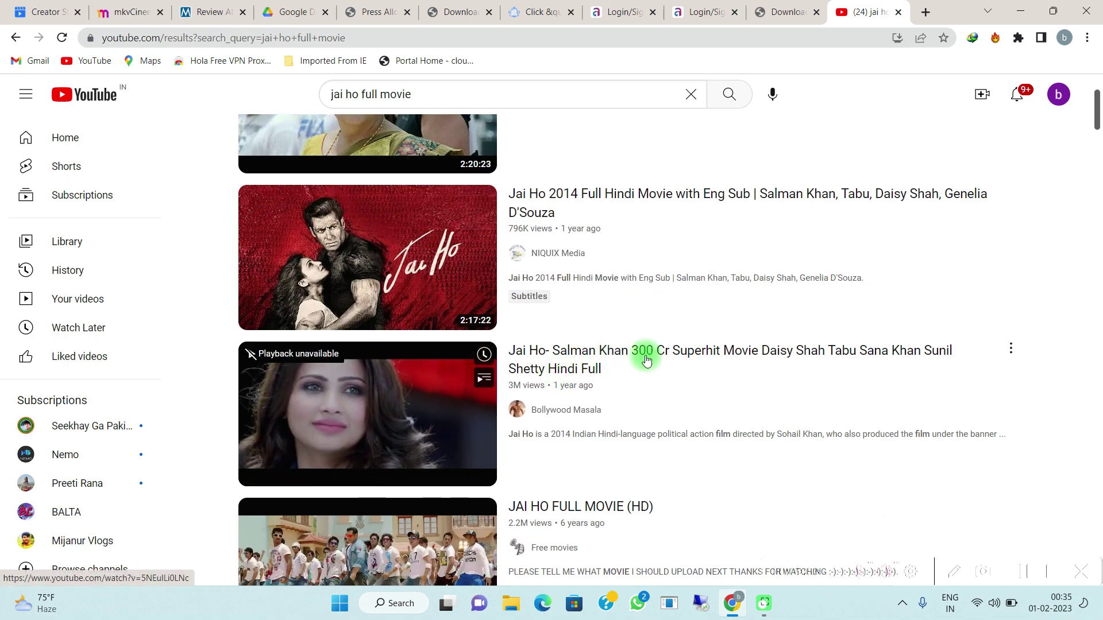
scroll(646, 355, down, 3)
scroll(646, 355, down, 7)
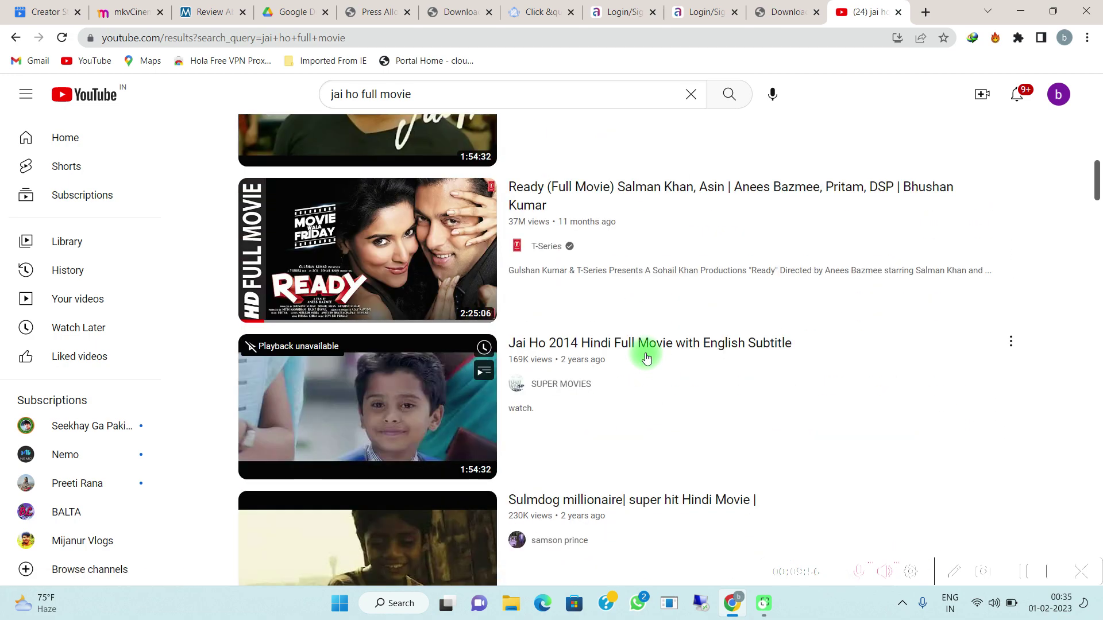
scroll(646, 357, down, 5)
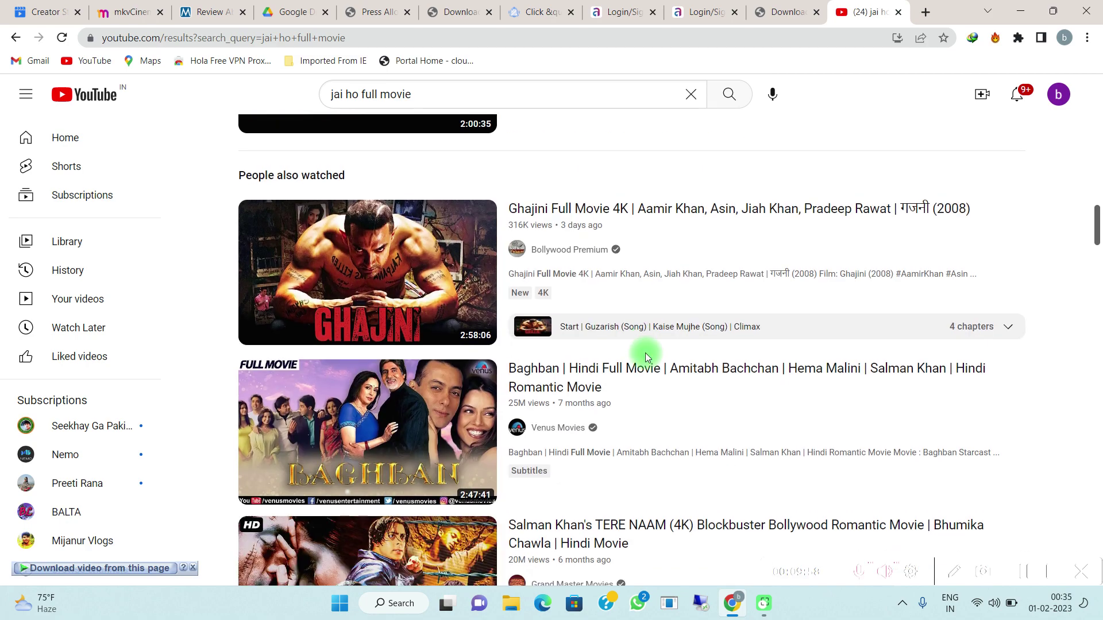
scroll(646, 357, down, 4)
scroll(646, 358, down, 5)
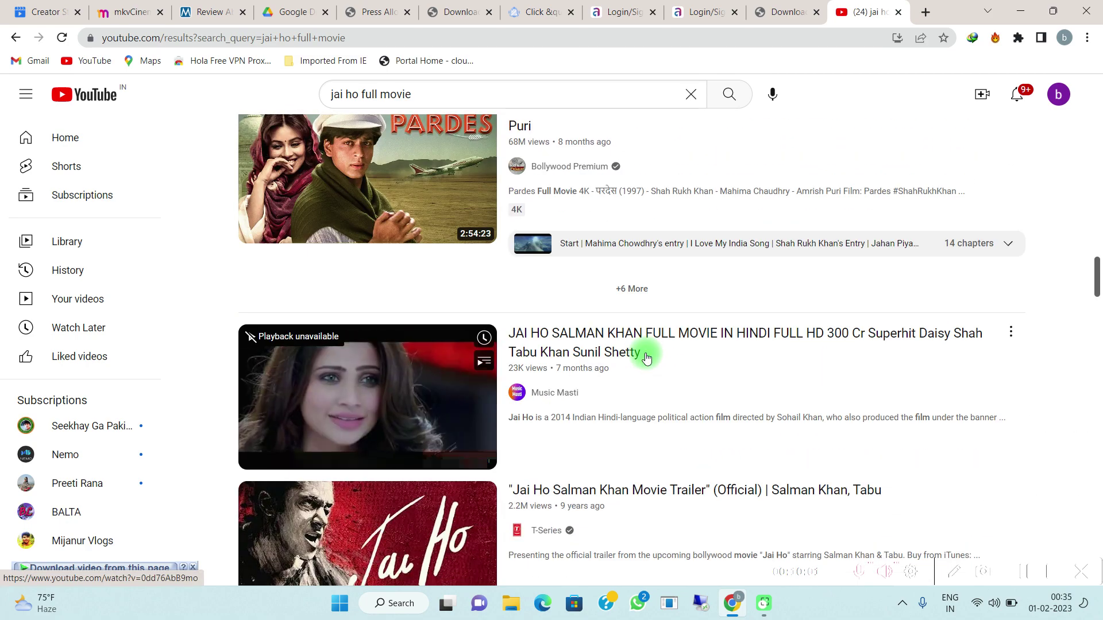
Step: Examine the Jai Ho uploads, the official trailer and the "People also watched" movies, and return to the first search results
scroll(646, 356, down, 2)
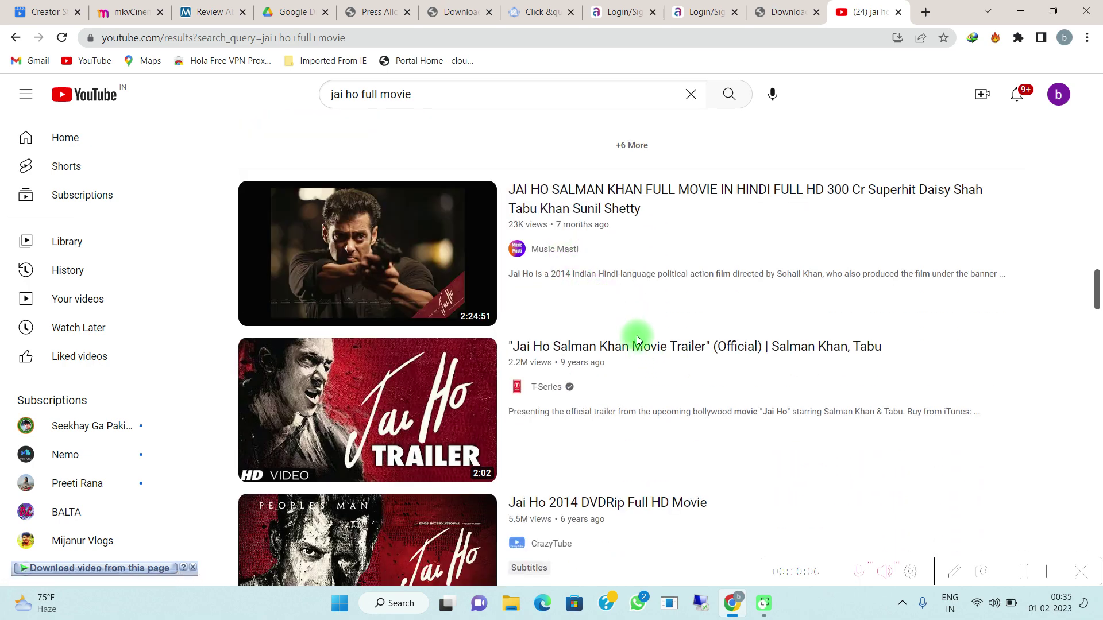
scroll(637, 339, down, 2)
scroll(636, 339, down, 2)
scroll(636, 339, down, 2)
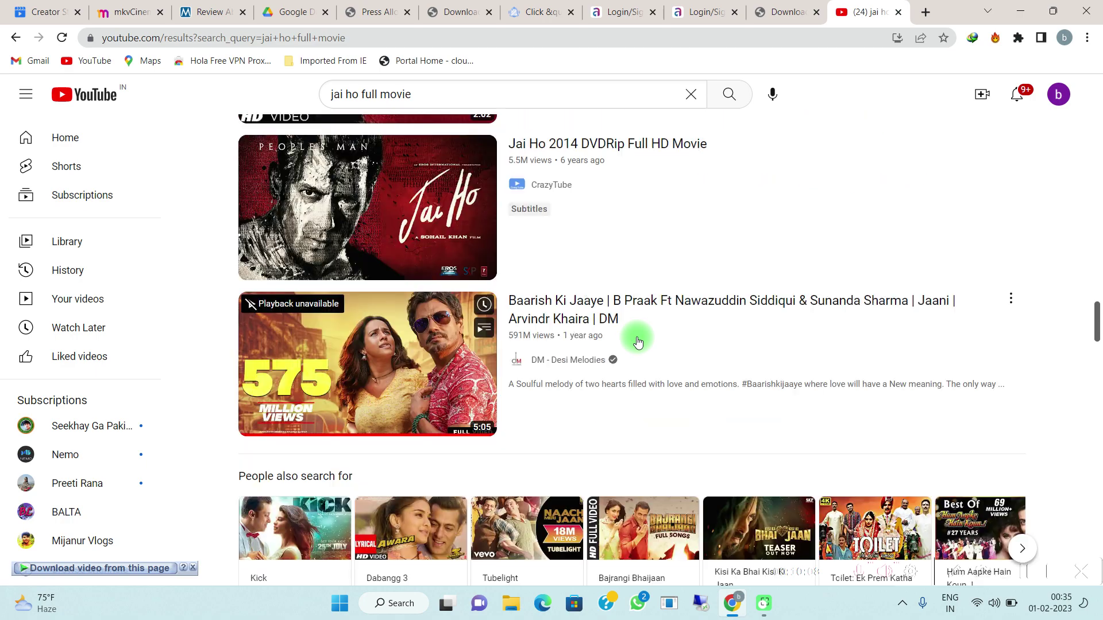
scroll(637, 342, down, 3)
scroll(637, 342, up, 15)
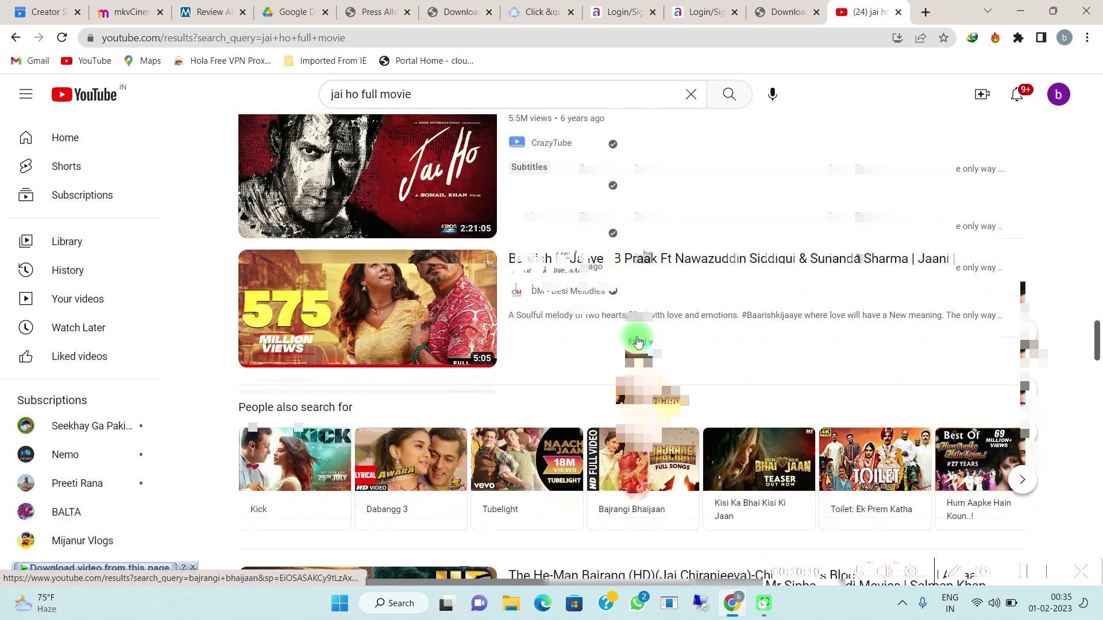
scroll(638, 342, up, 5)
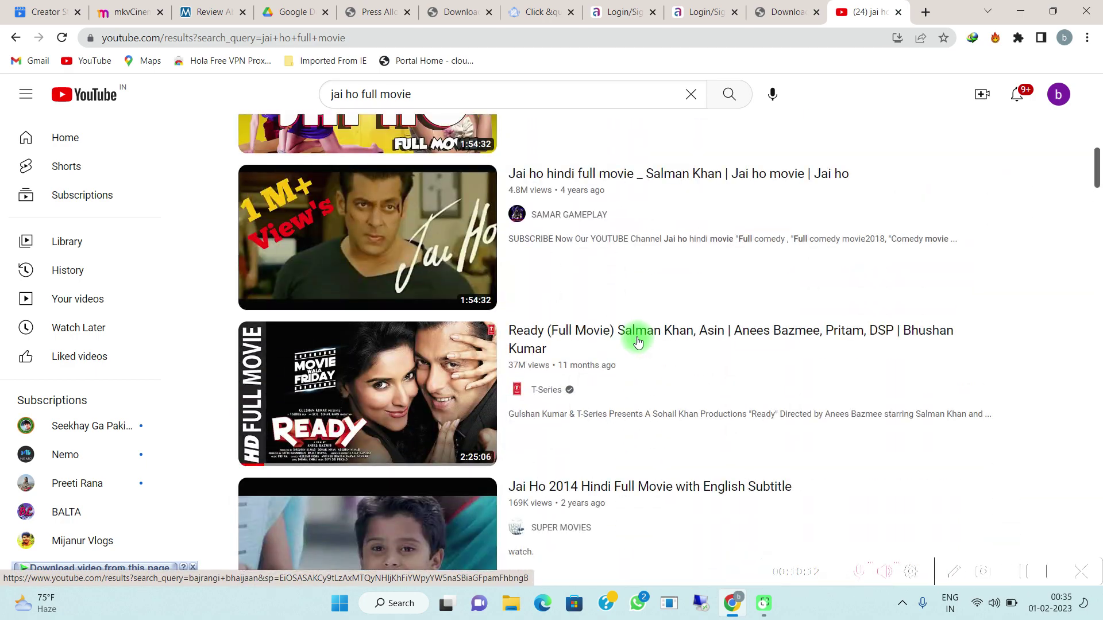
scroll(637, 342, down, 9)
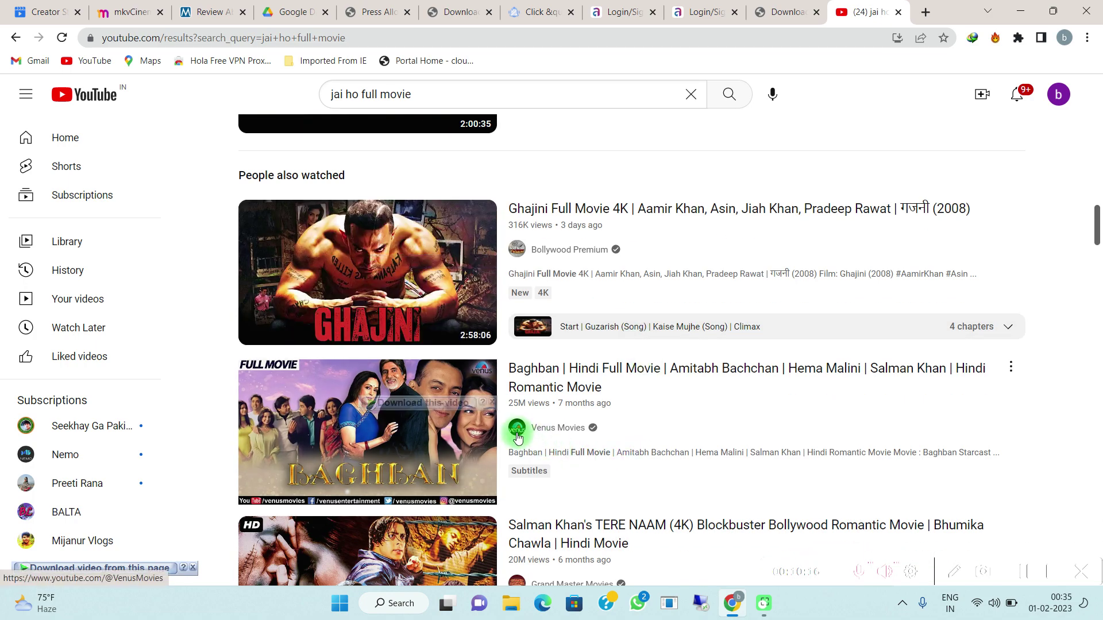
mouse_move(517, 437)
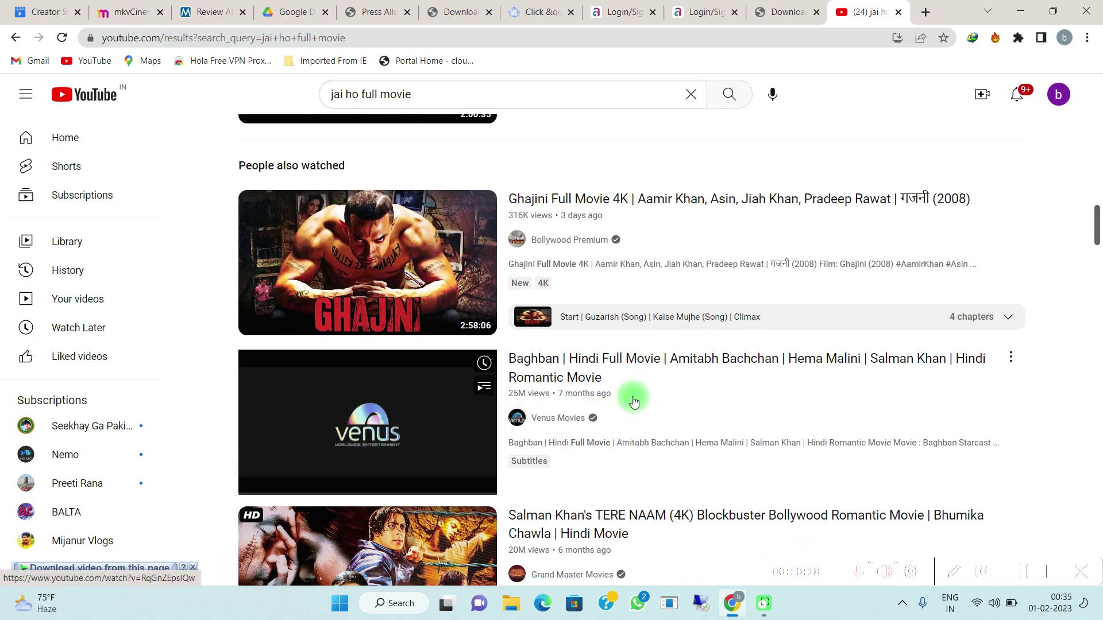
scroll(633, 396, down, 2)
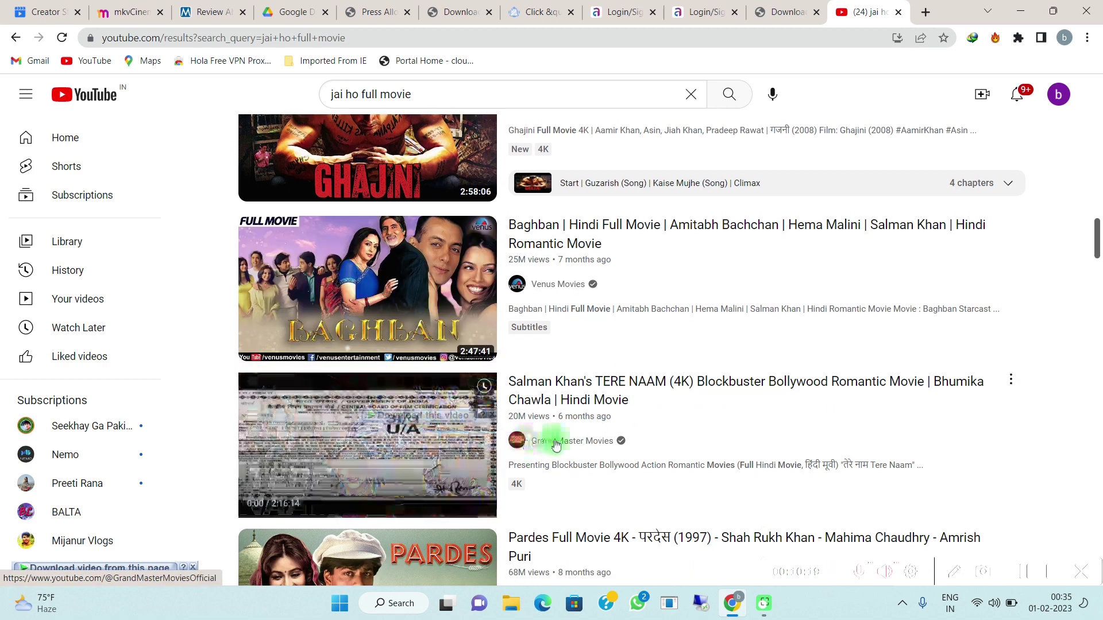
mouse_move(604, 440)
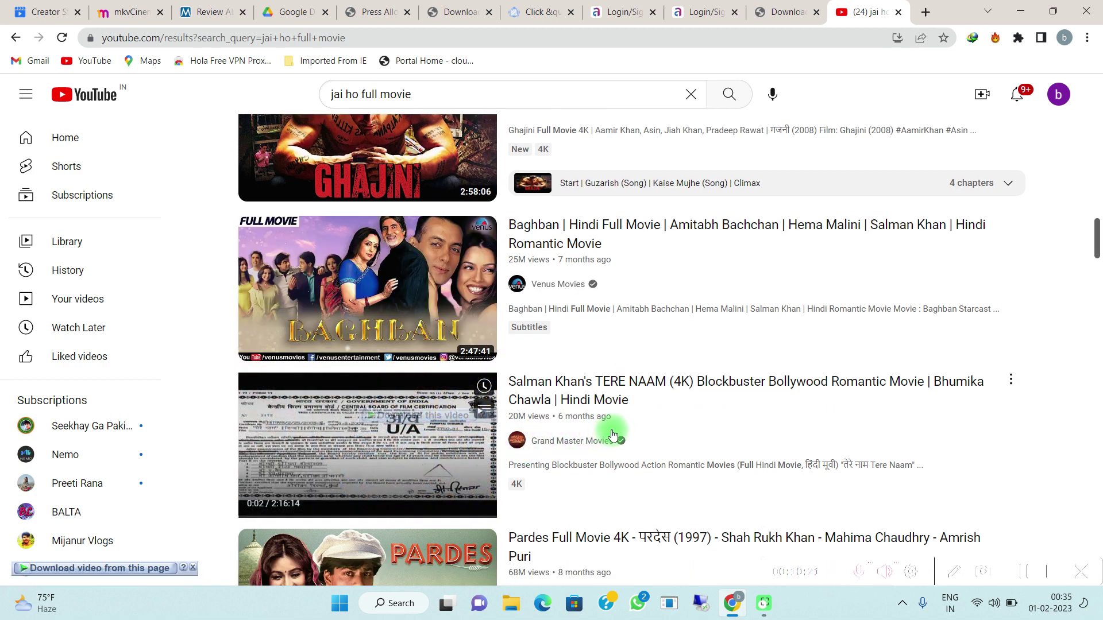
scroll(613, 434, down, 3)
mouse_move(619, 409)
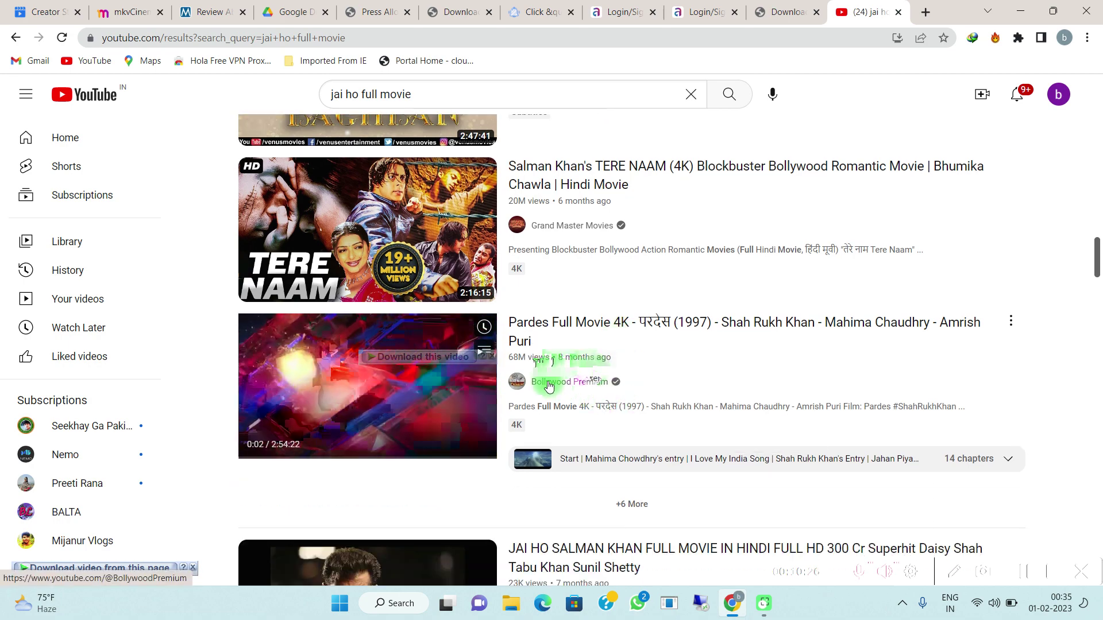
scroll(594, 370, down, 6)
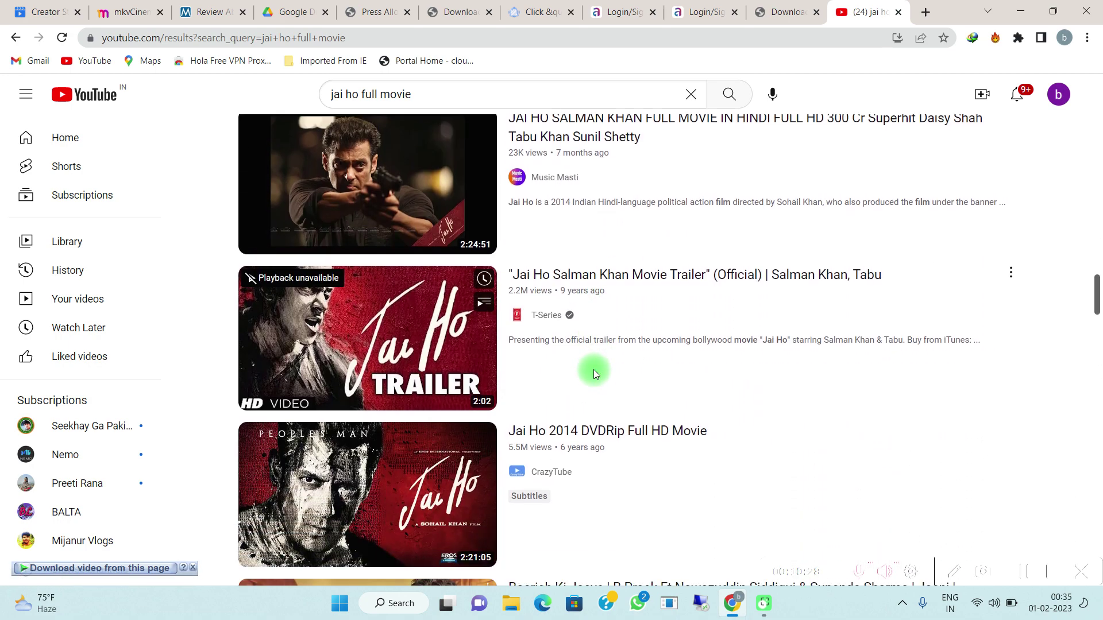
scroll(594, 370, down, 2)
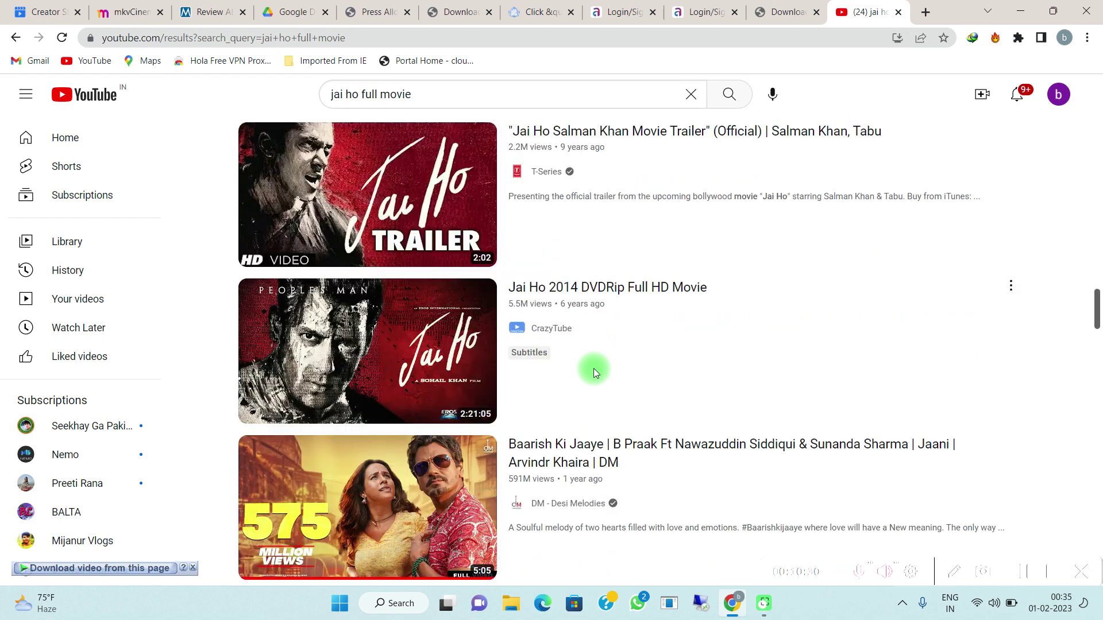
scroll(594, 373, down, 1)
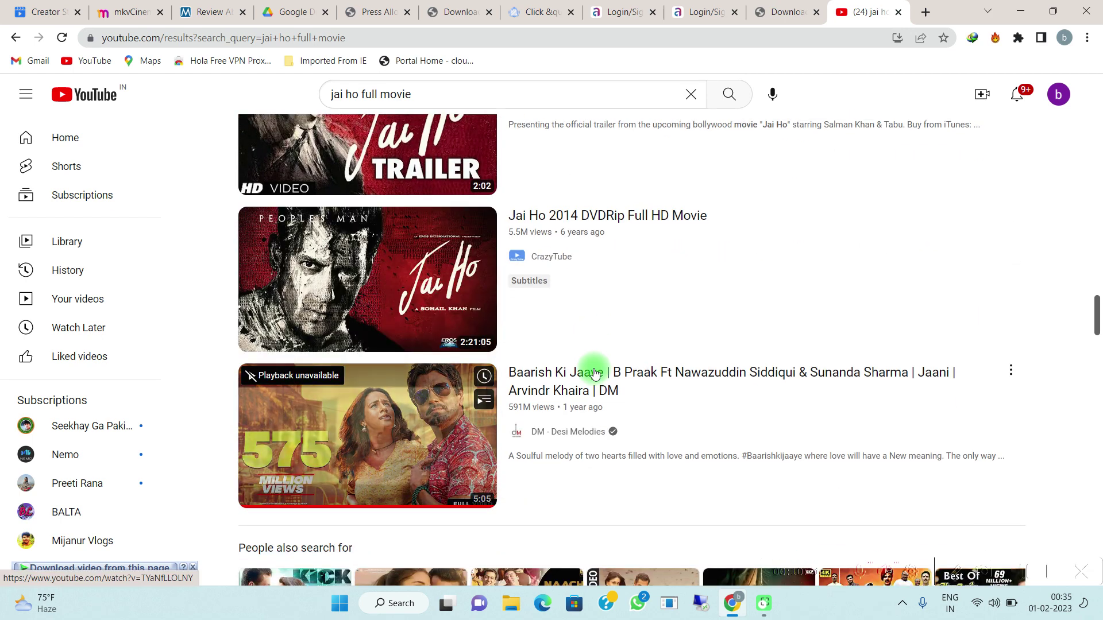
scroll(595, 373, down, 2)
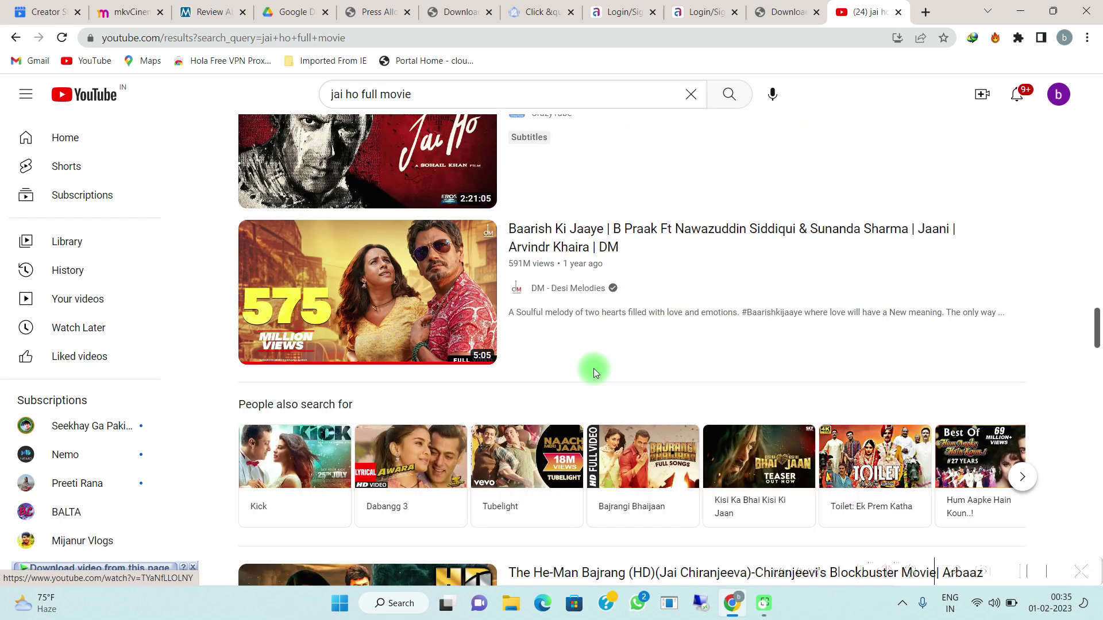
scroll(594, 370, up, 3)
scroll(594, 370, up, 5)
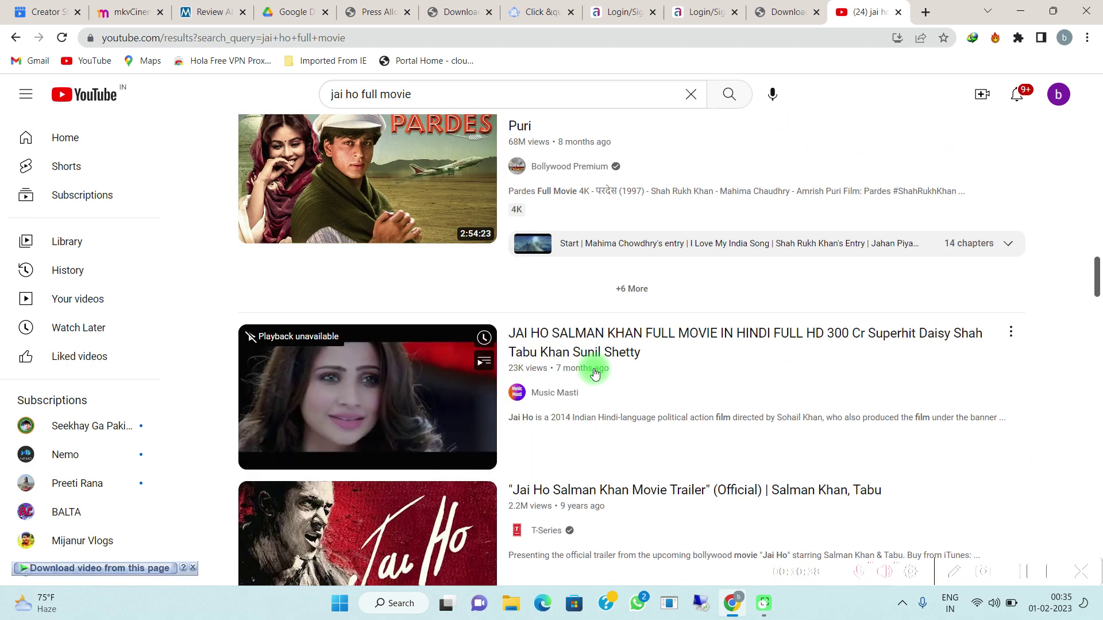
scroll(594, 372, up, 5)
scroll(594, 371, up, 6)
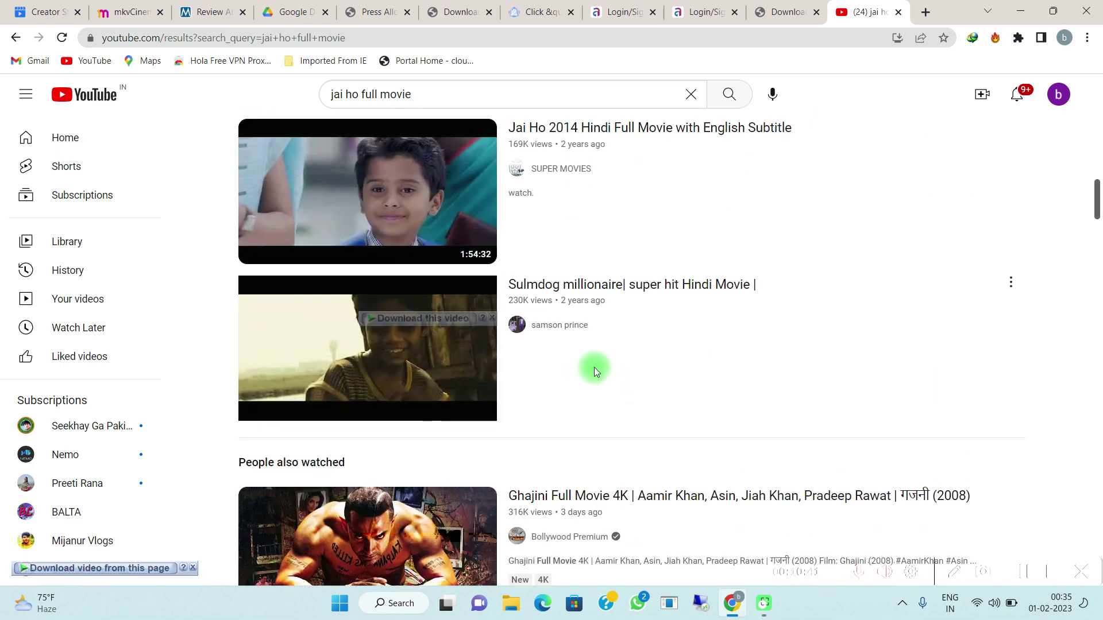
scroll(594, 370, up, 6)
scroll(595, 372, up, 7)
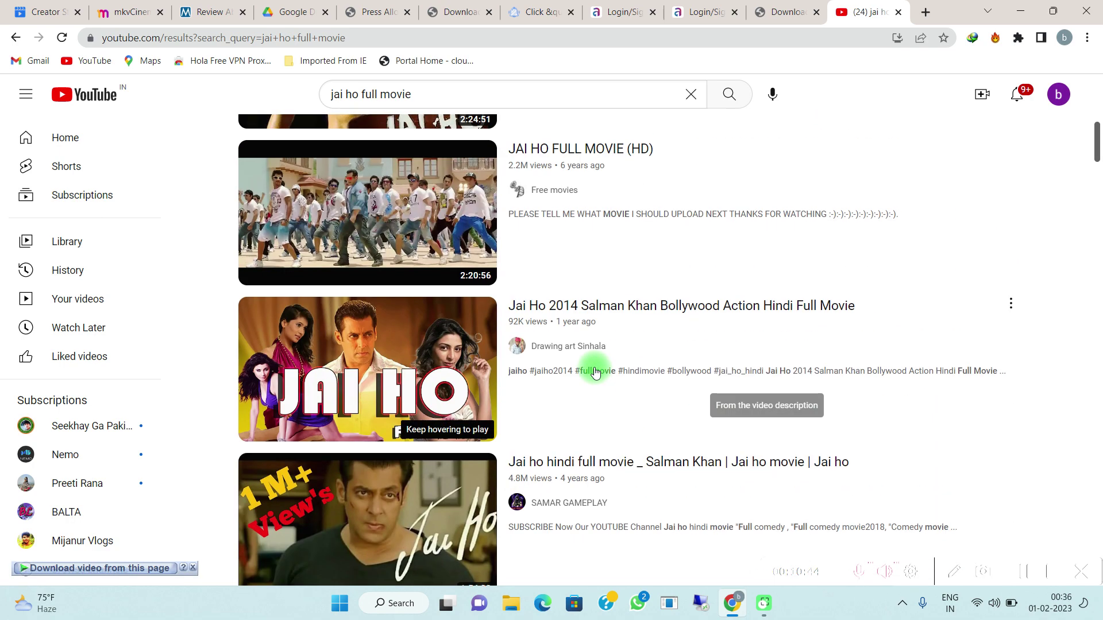
scroll(596, 373, up, 3)
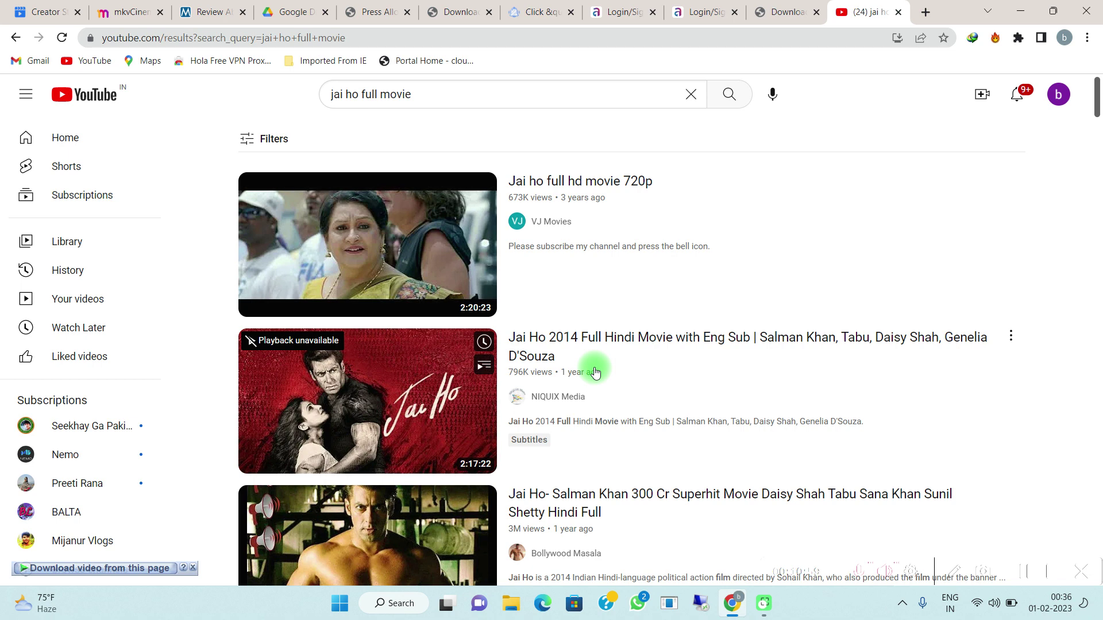
Step: Review the Jai Ho results again as far as the "For you" section, and go back to the start of the list
scroll(595, 373, down, 11)
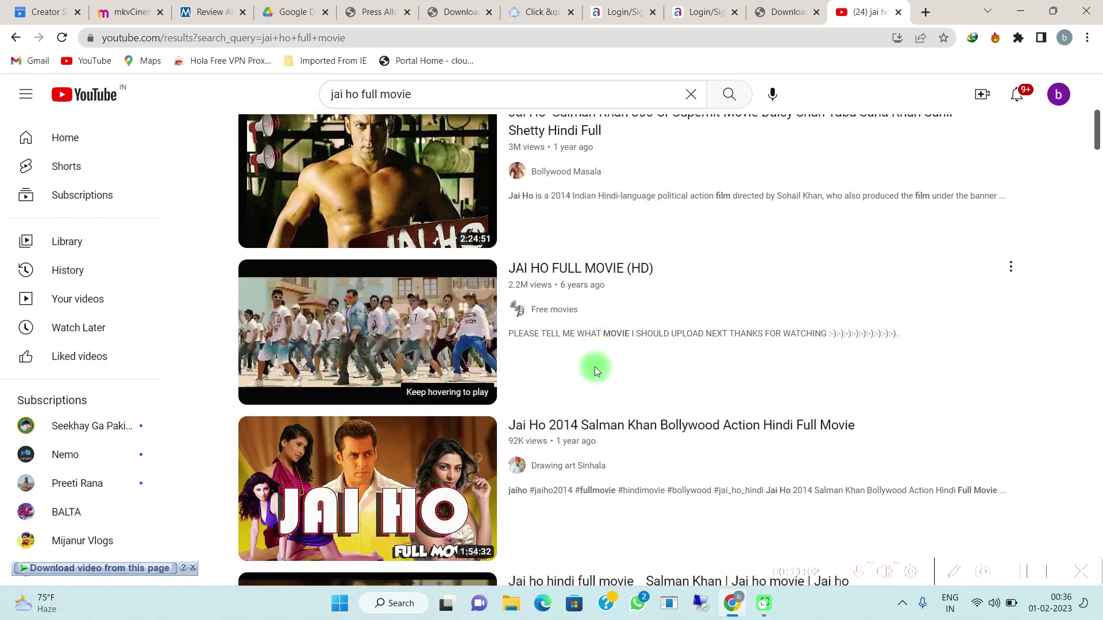
scroll(595, 371, down, 13)
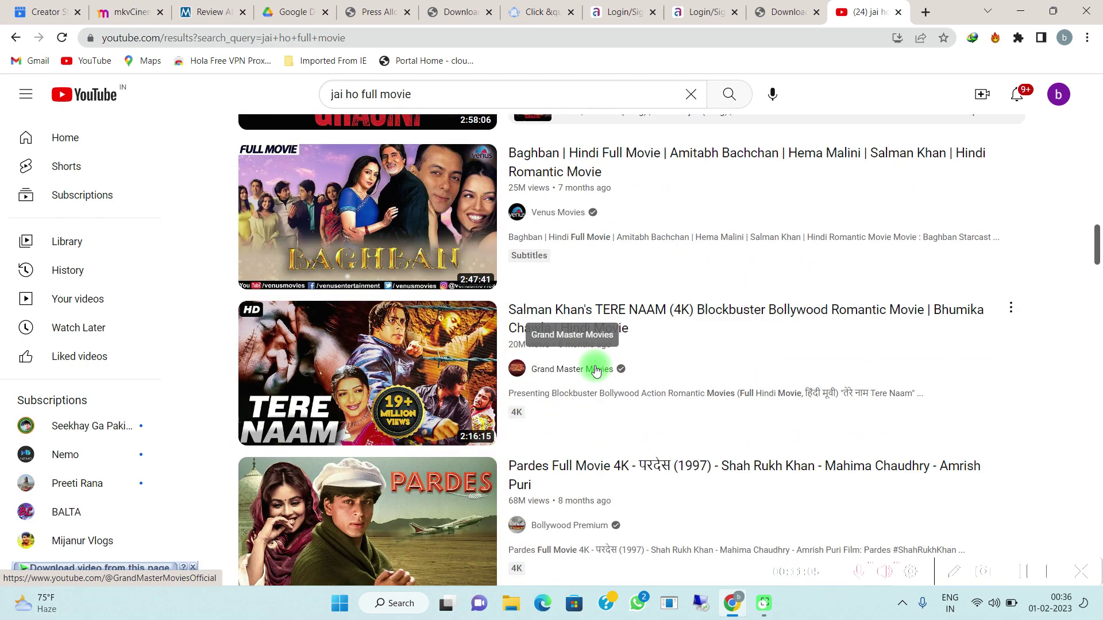
scroll(595, 371, down, 5)
scroll(594, 368, down, 9)
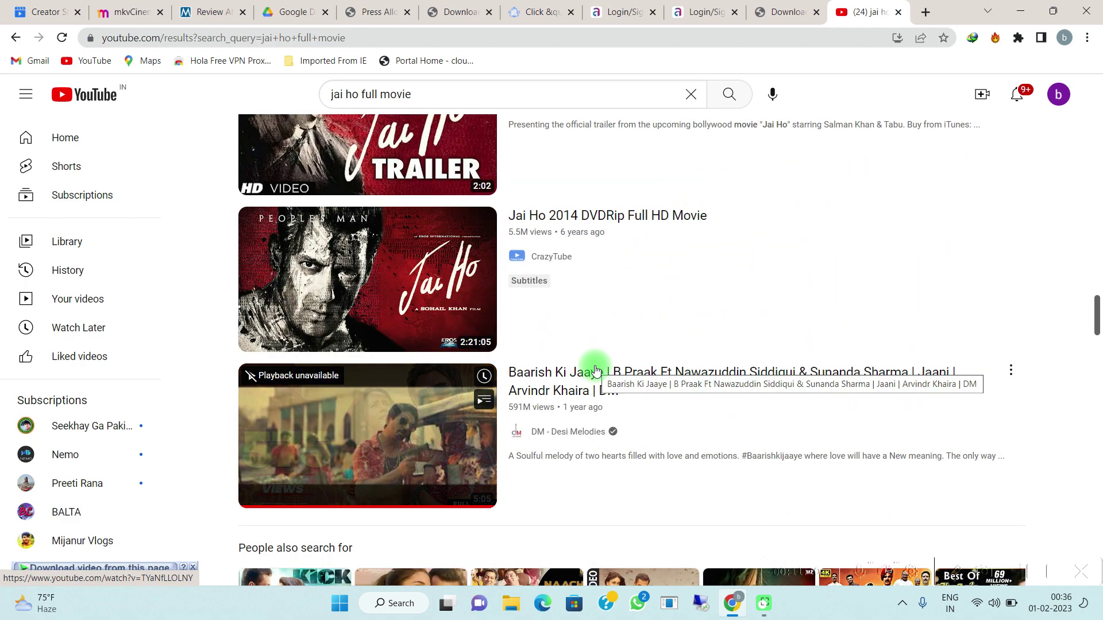
scroll(596, 371, down, 5)
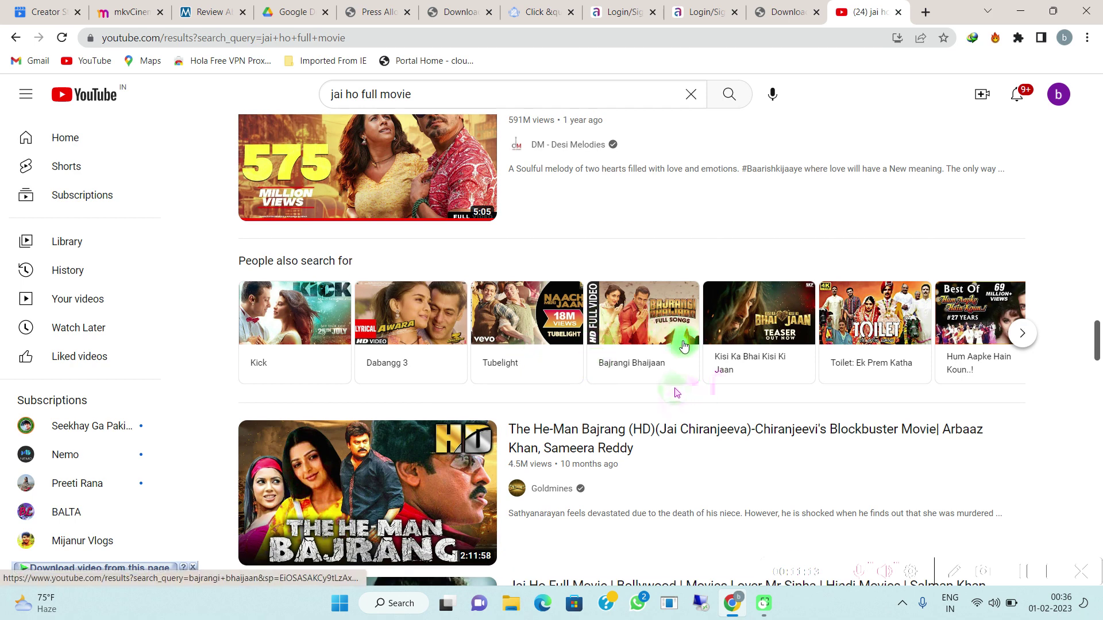
scroll(671, 387, down, 3)
scroll(672, 391, down, 2)
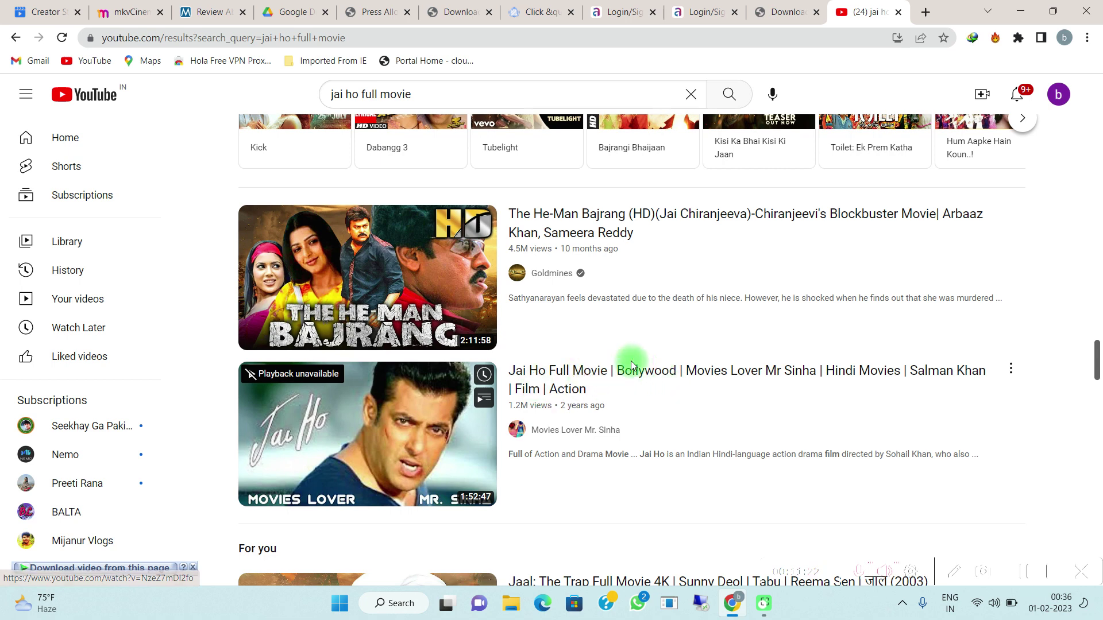
scroll(630, 362, down, 3)
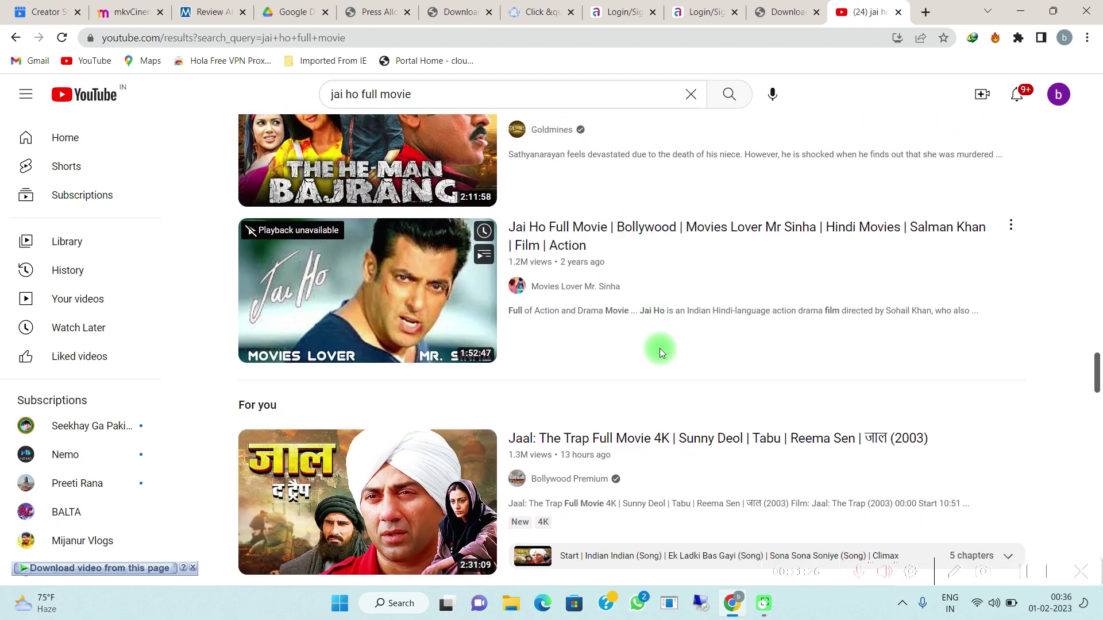
scroll(659, 348, down, 4)
scroll(659, 348, up, 7)
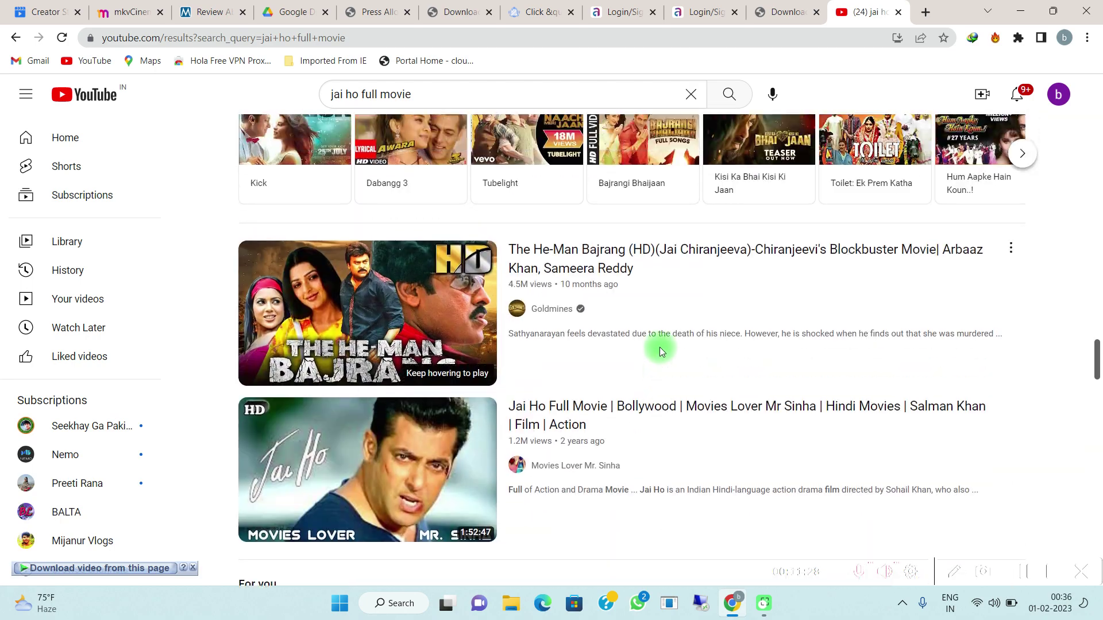
scroll(660, 352, up, 15)
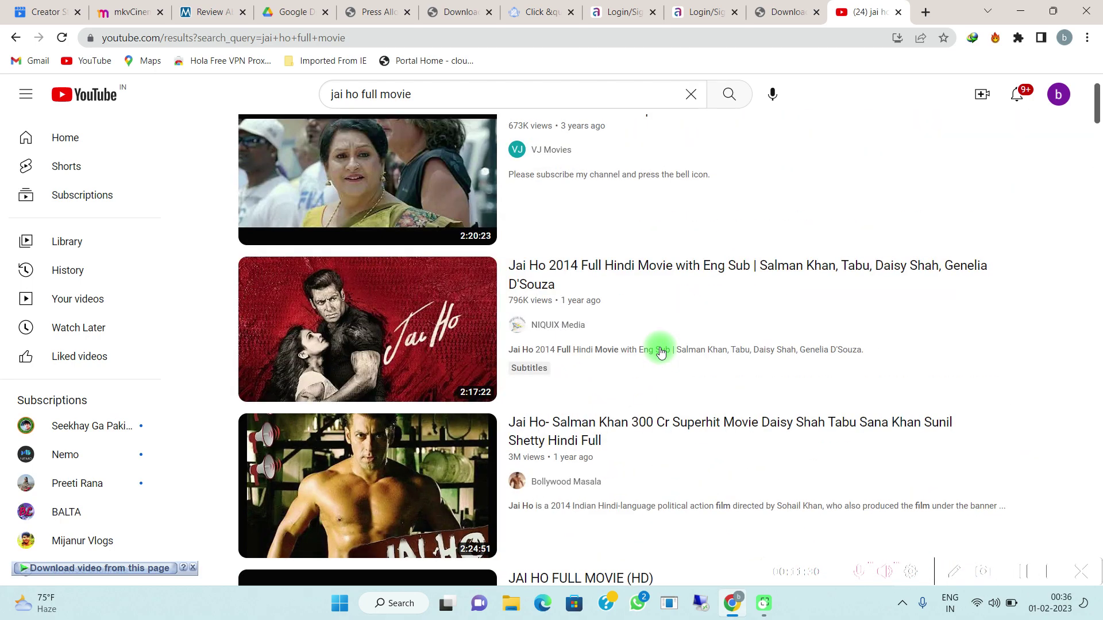
scroll(660, 351, up, 2)
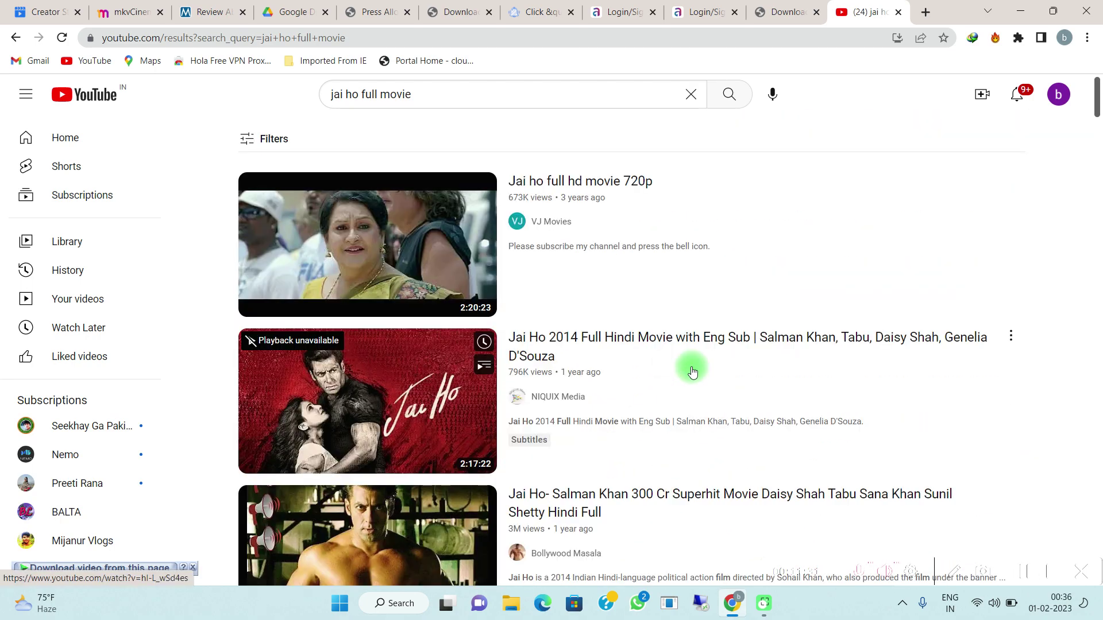
Step: Close the browser window to return to the desktop
click(1092, 6)
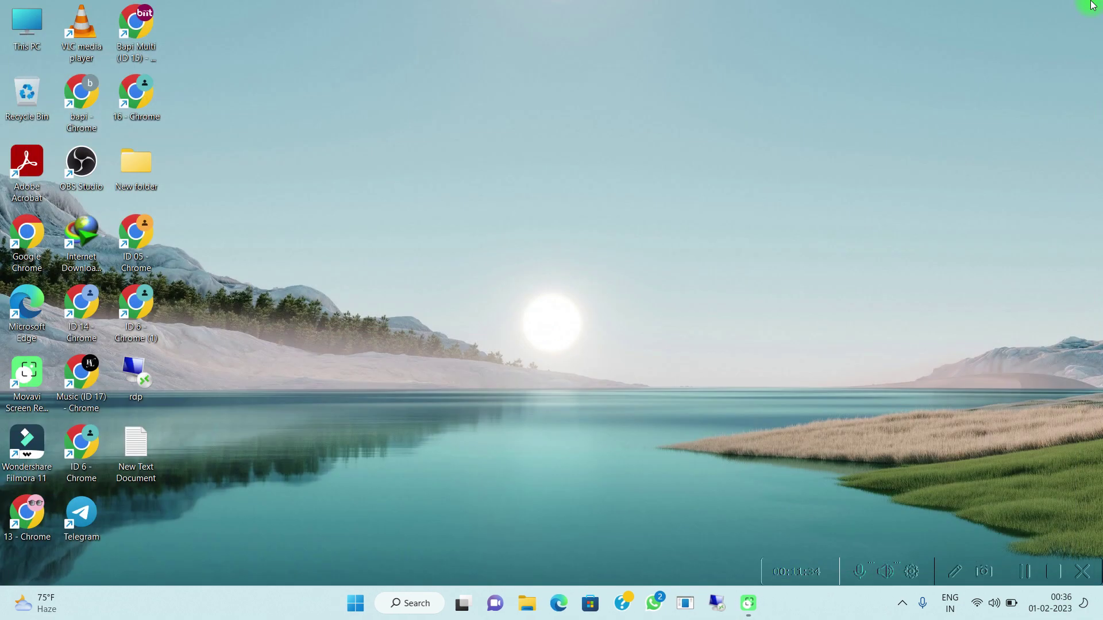
right_click(427, 226)
click(468, 284)
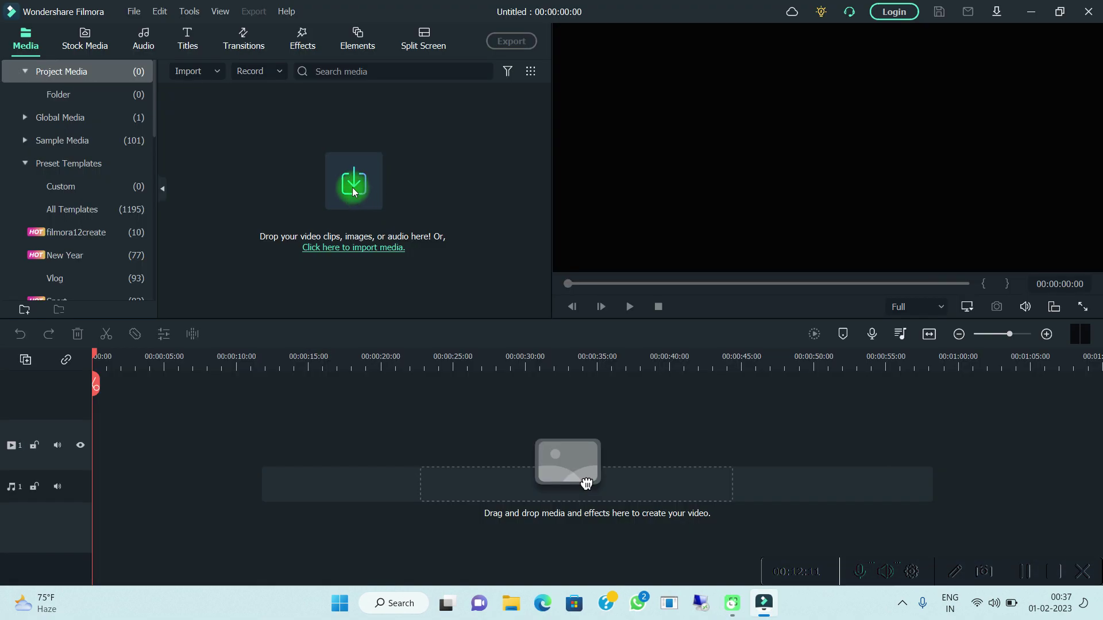
click(354, 191)
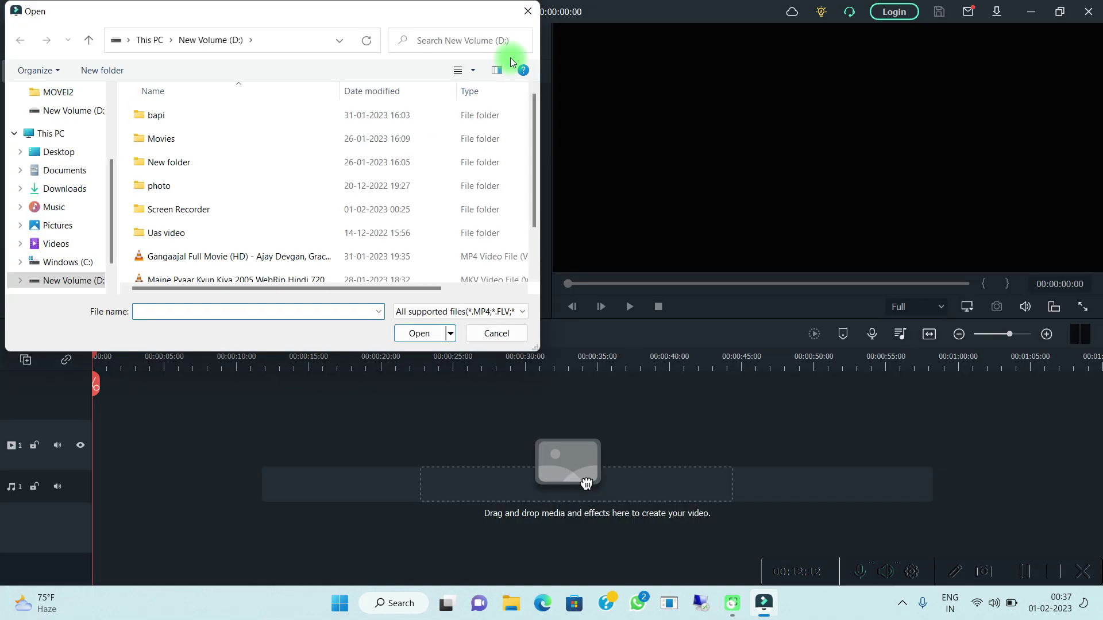
click(528, 10)
click(354, 185)
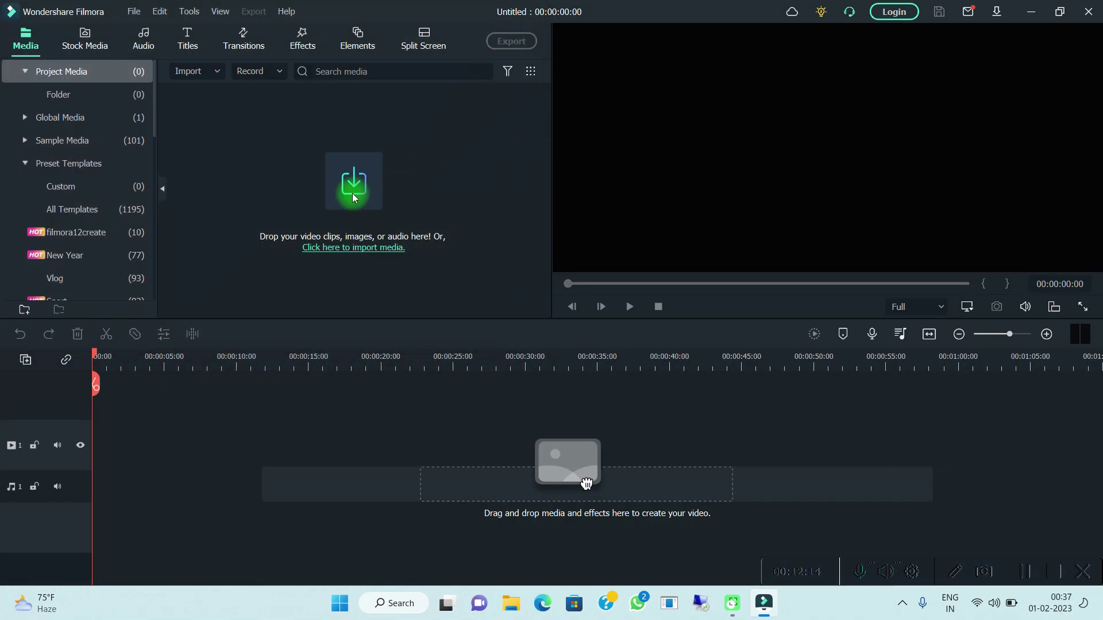
scroll(352, 195, down, 1)
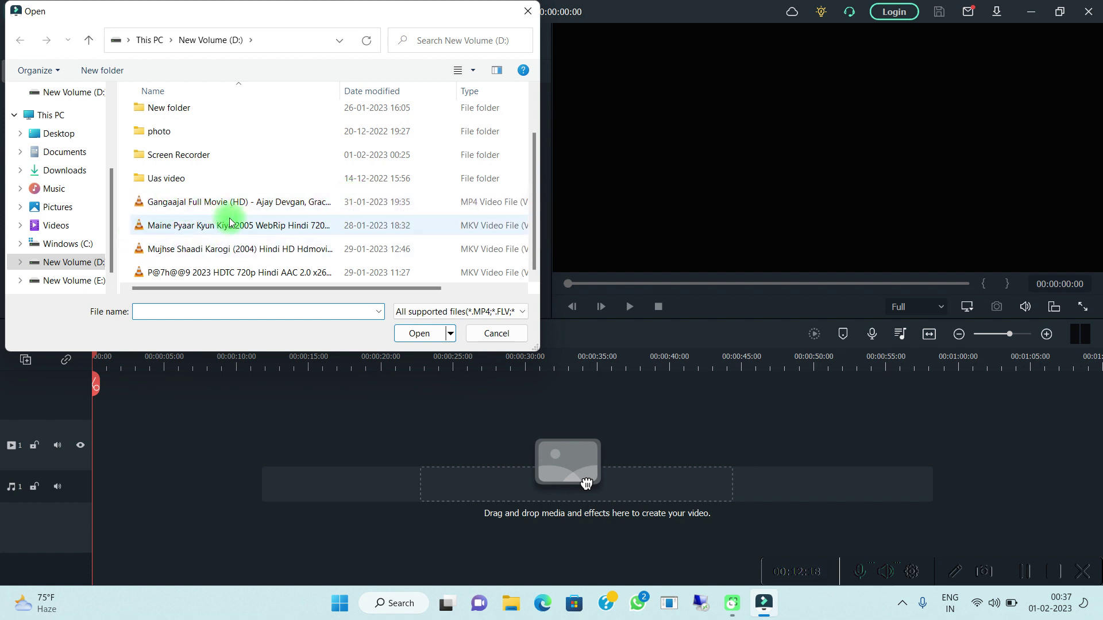
click(86, 279)
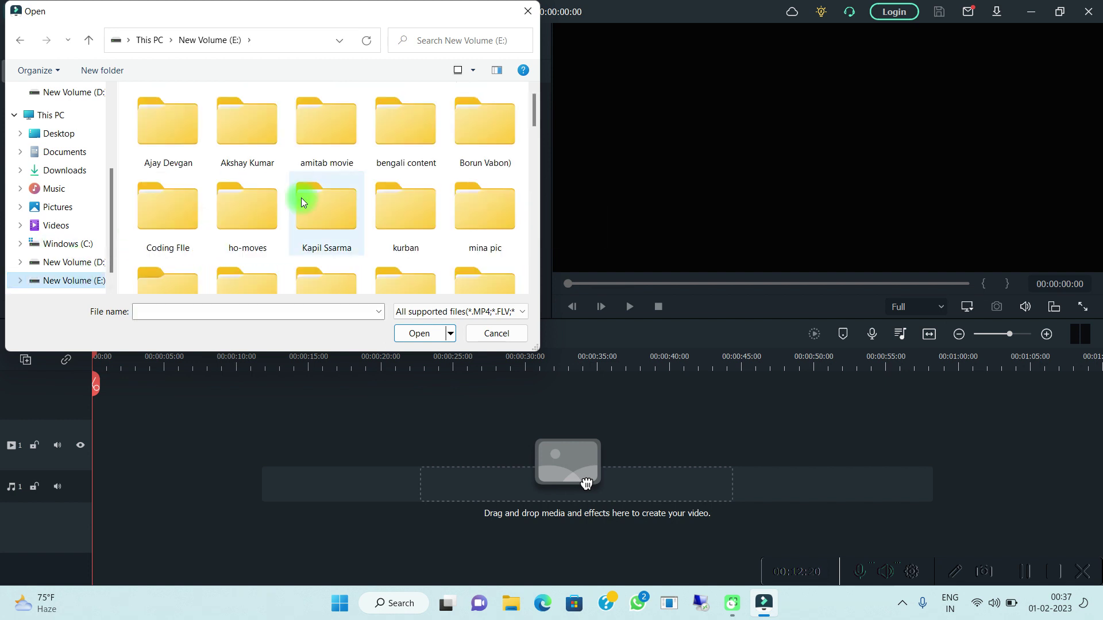
scroll(300, 197, down, 3)
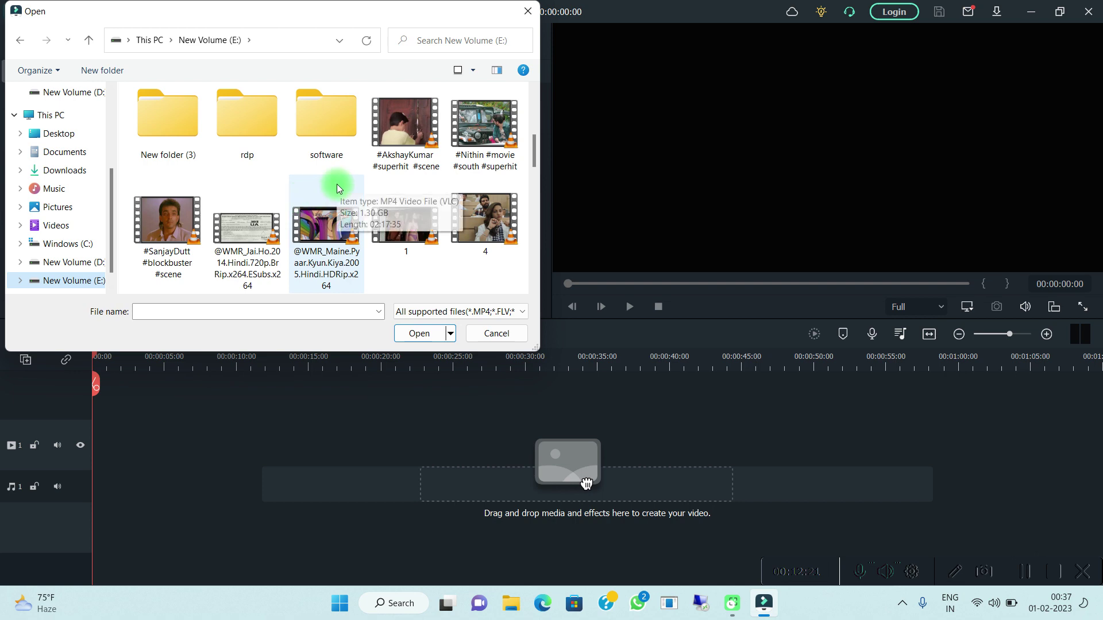
click(255, 244)
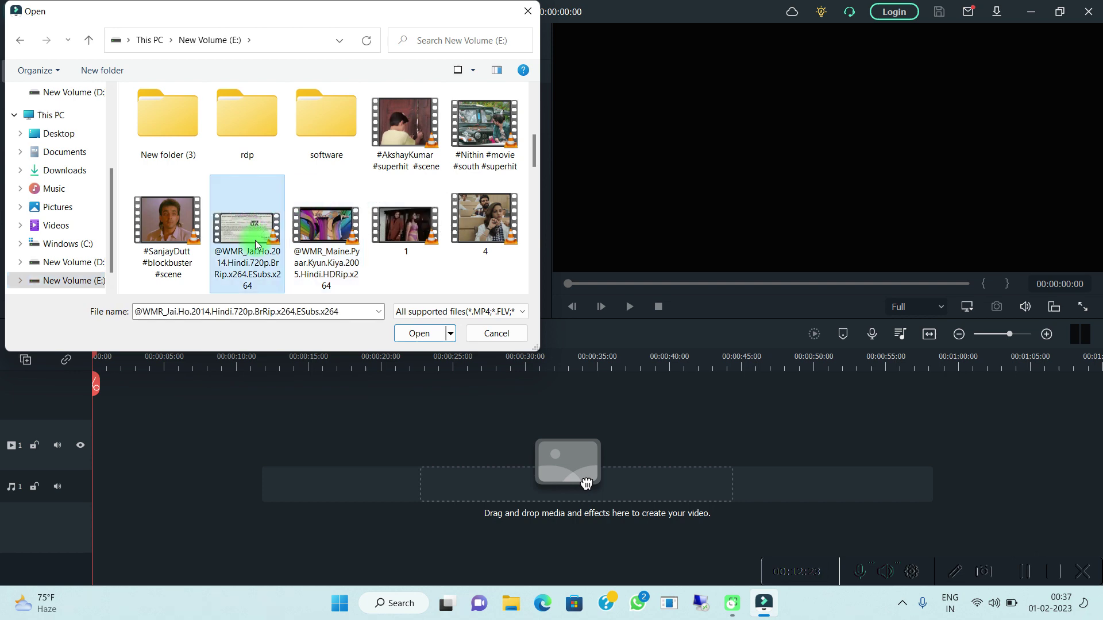
click(428, 331)
drag(336, 124, 100, 477)
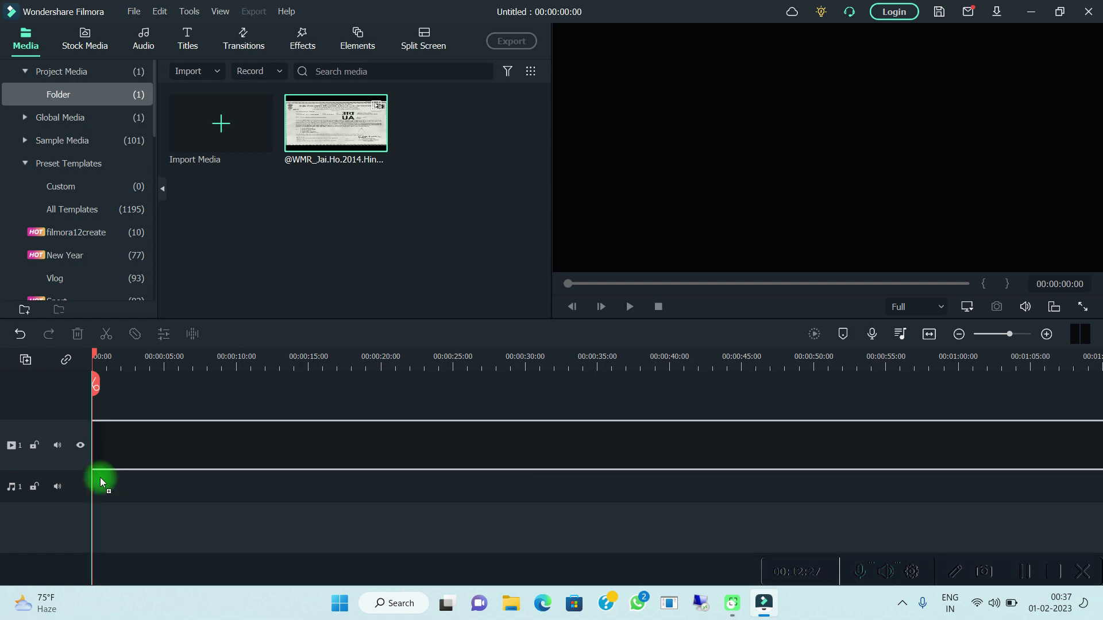
Step: Split the movie clip on video track 1 at 00:06:26:19 and delete the part before the cut
click(430, 330)
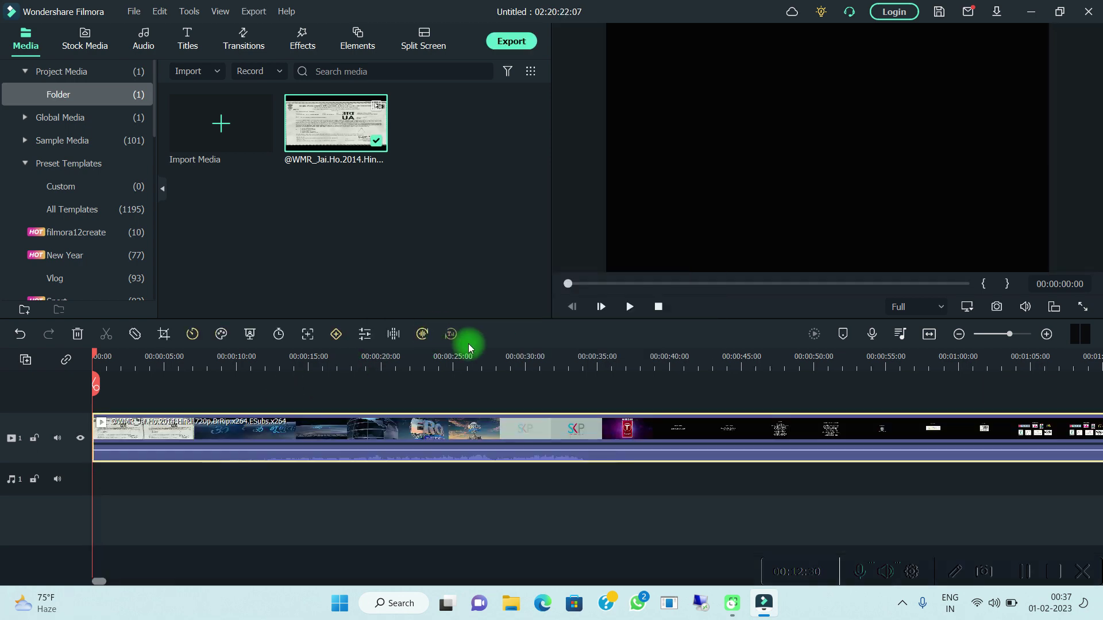
drag(96, 384, 470, 373)
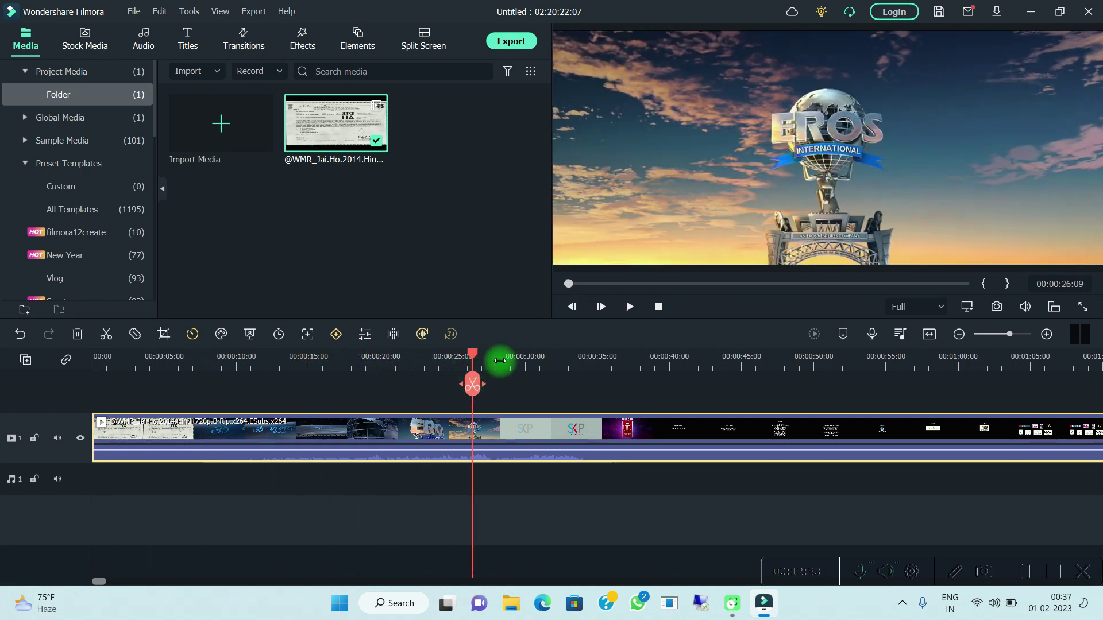
scroll(447, 393, down, 2)
scroll(402, 396, down, 3)
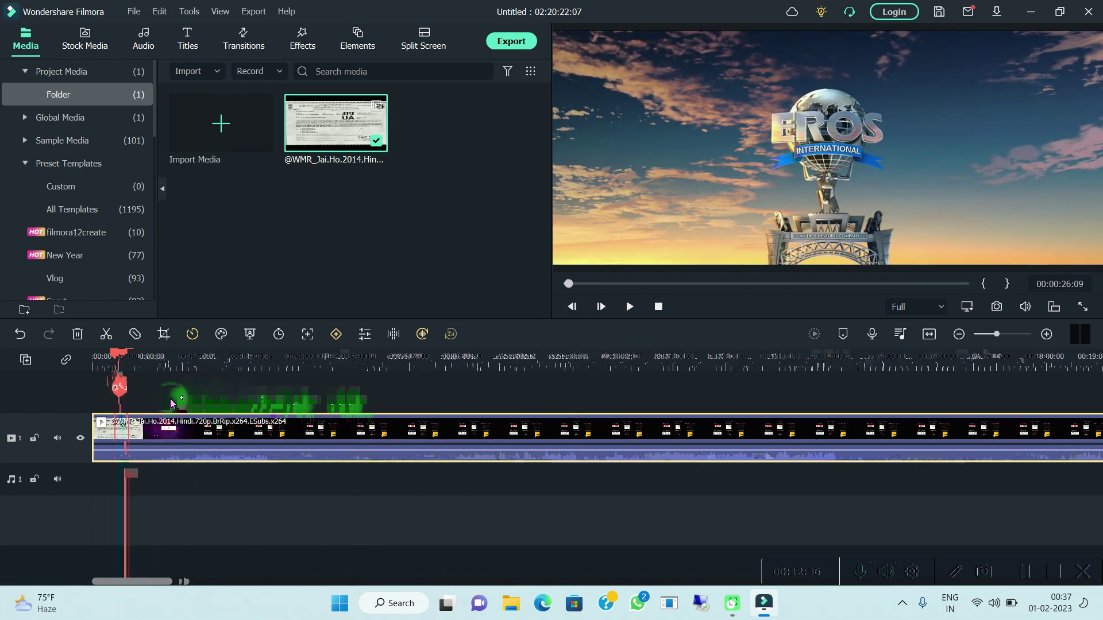
drag(115, 382, 435, 394)
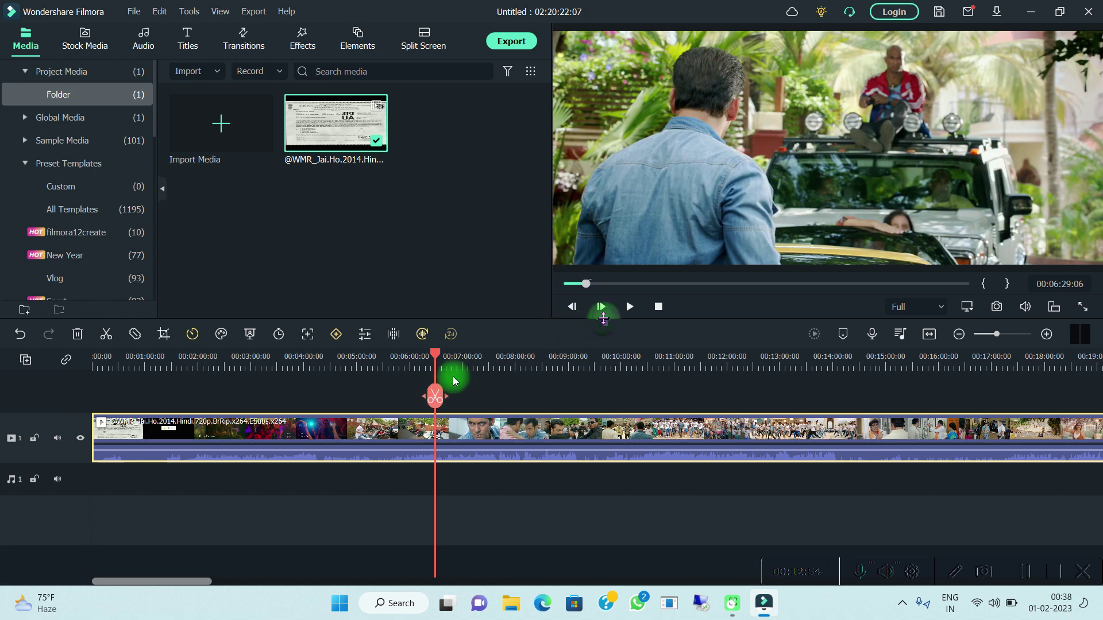
click(622, 309)
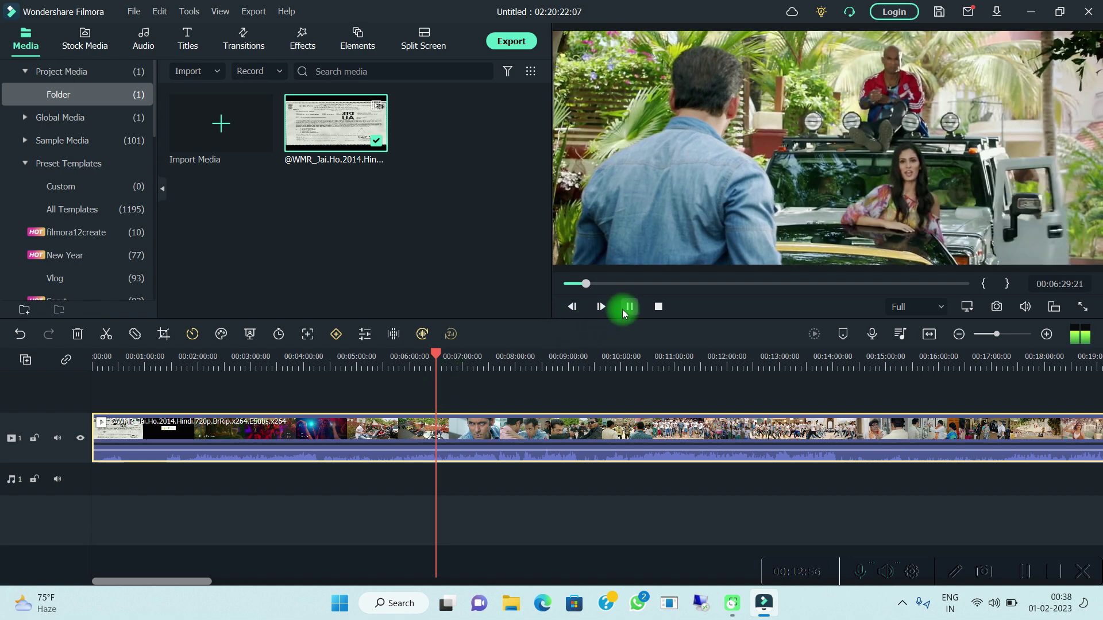
click(448, 389)
mouse_move(438, 393)
mouse_down()
mouse_move(423, 393)
mouse_move(435, 395)
mouse_up()
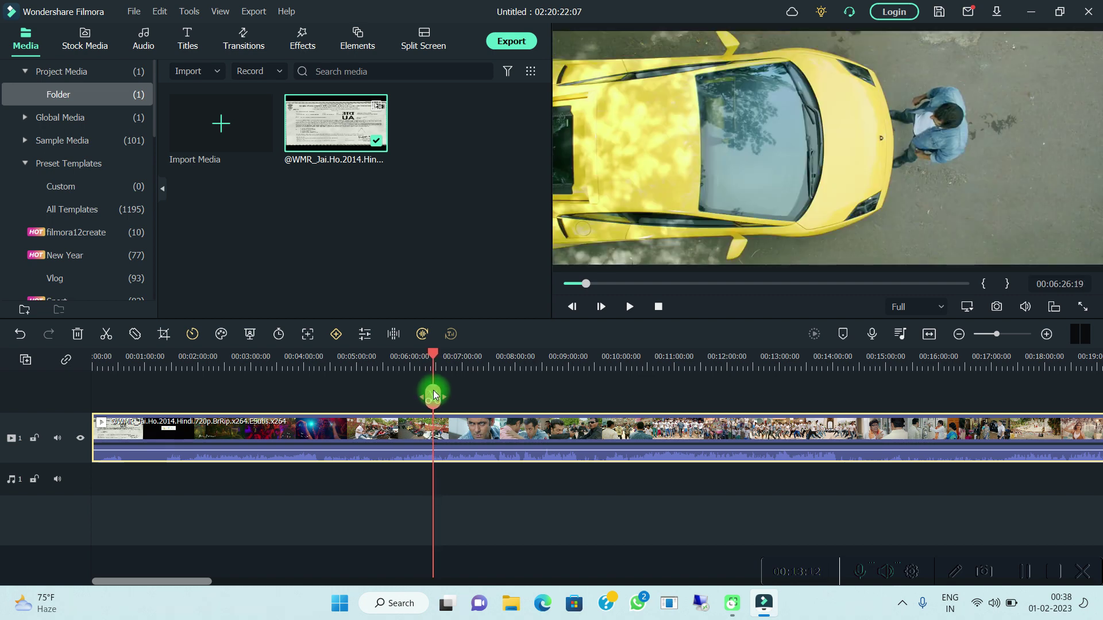
click(434, 395)
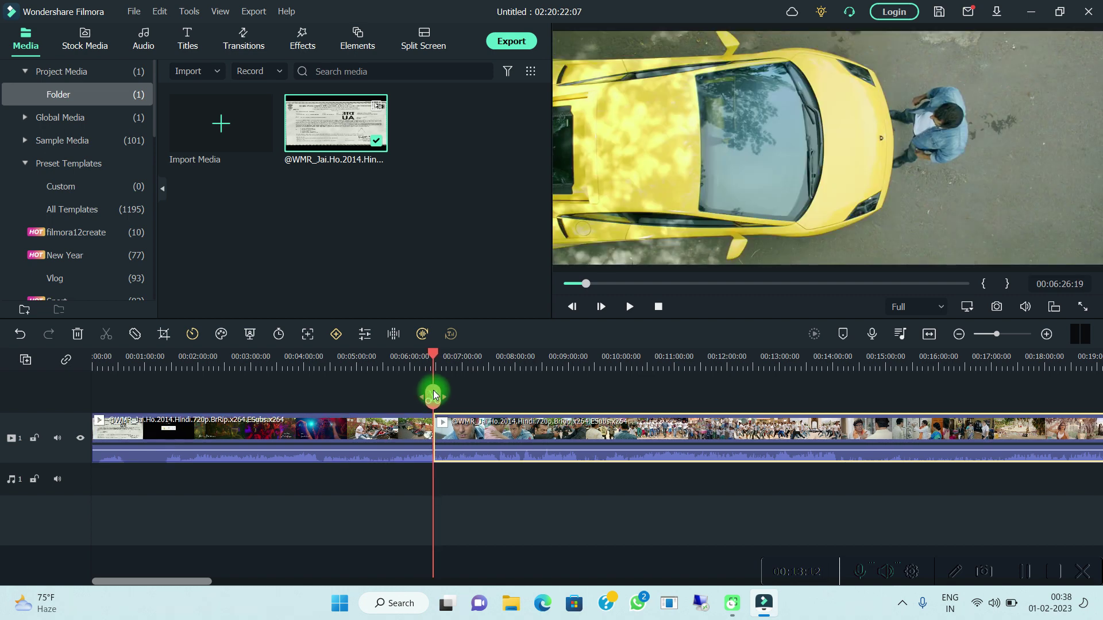
click(78, 336)
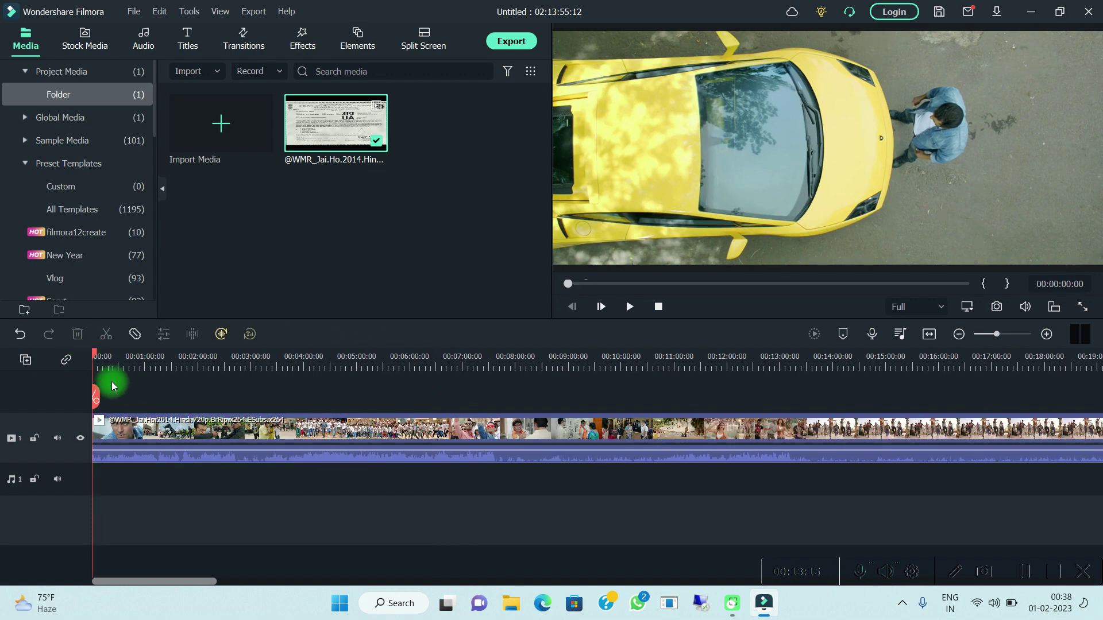
Step: Split the remaining movie clip at 00:03:21:03 and delete the part after the cut
drag(95, 392, 269, 416)
click(269, 416)
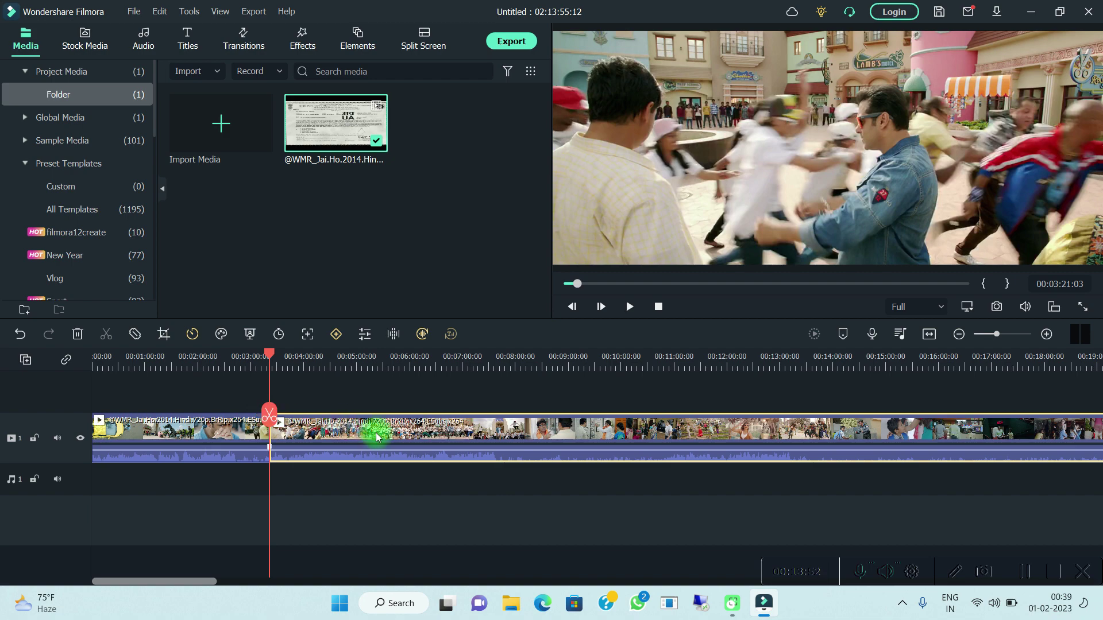
click(78, 331)
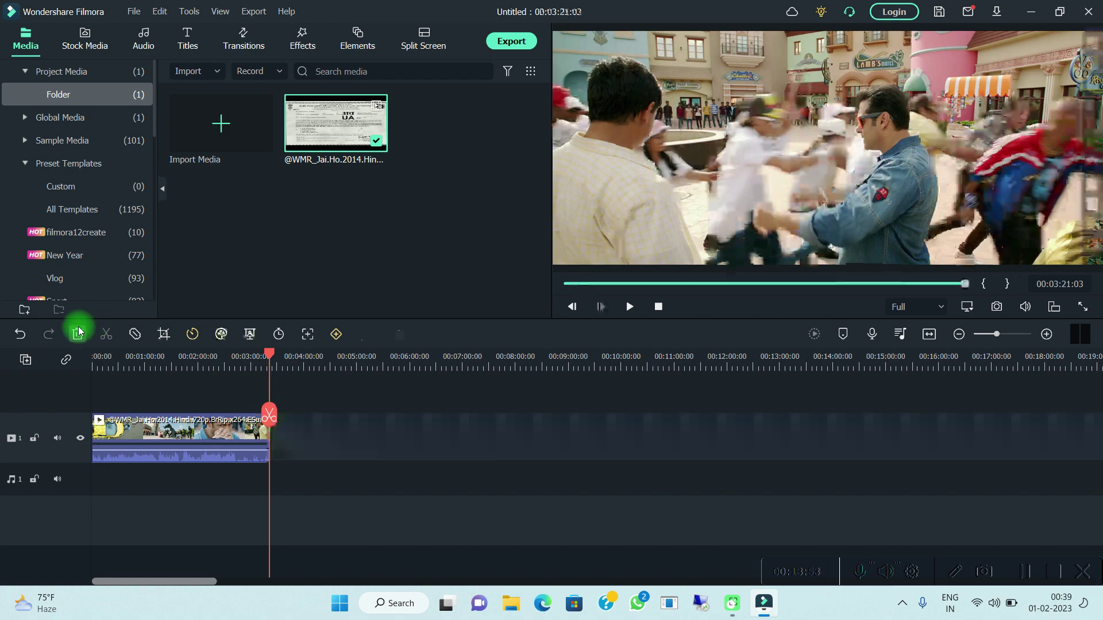
Step: Change the project settings to the 4:3 (Standard) aspect ratio and 1440 x 1080 (HD) resolution
drag(276, 406, 98, 415)
click(219, 437)
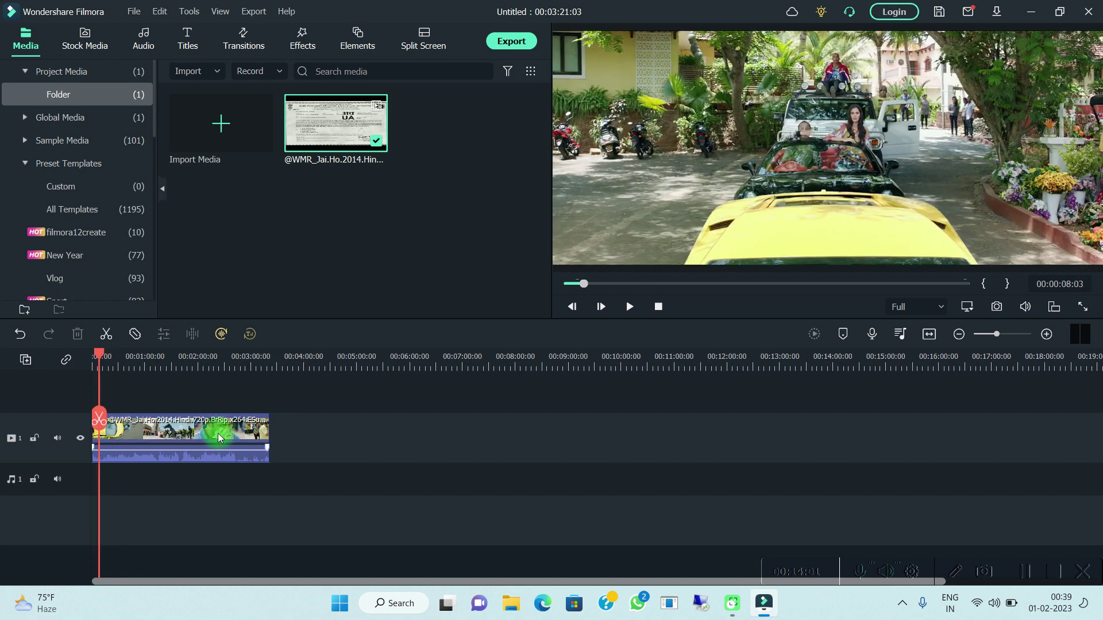
click(966, 311)
click(976, 331)
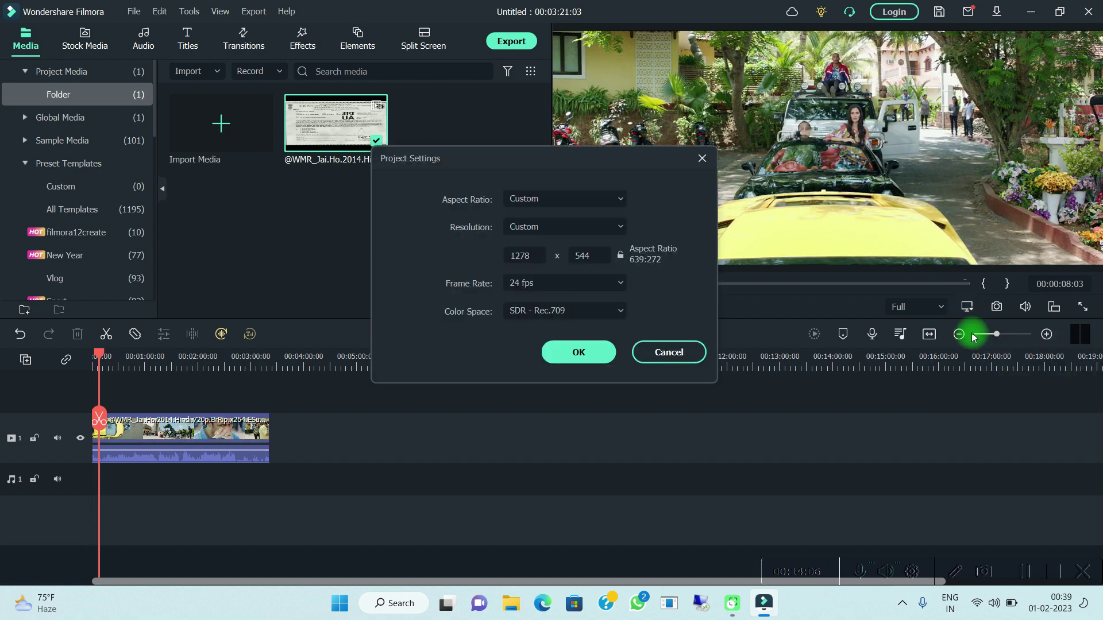
click(572, 196)
click(553, 293)
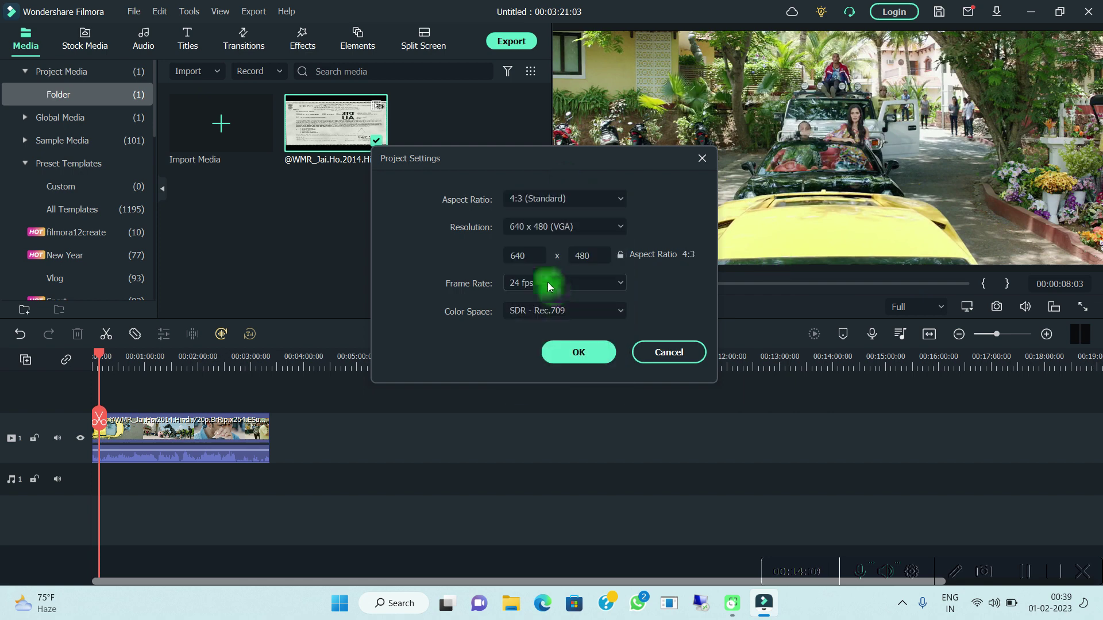
click(537, 227)
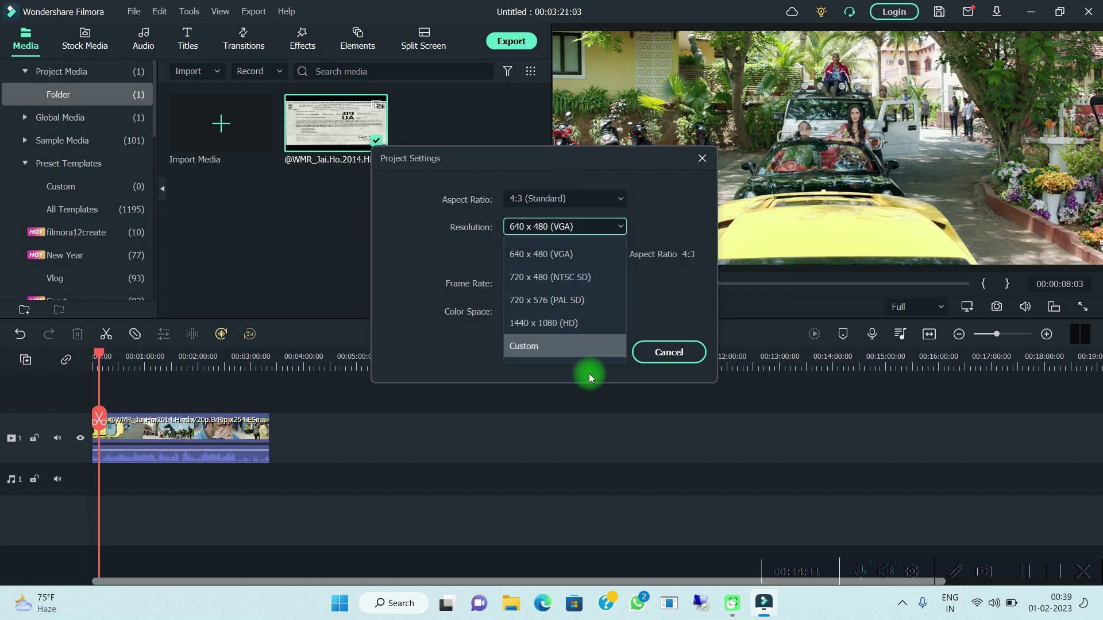
click(573, 323)
click(572, 347)
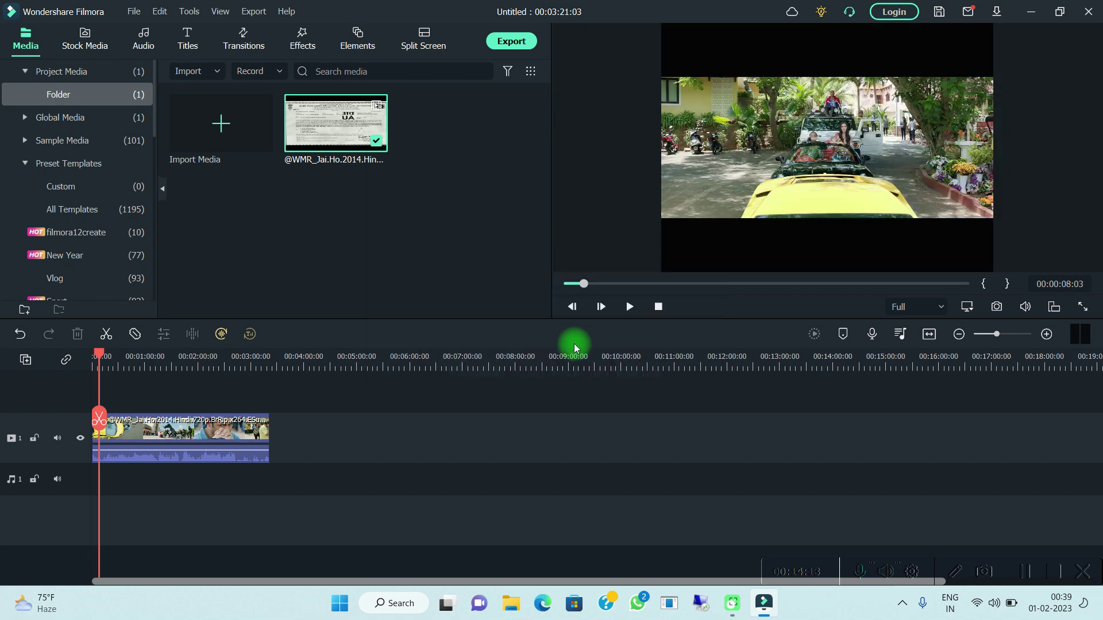
Step: Crop the movie clip with Crop and Zoom so that it fills the 4:3 frame
click(803, 134)
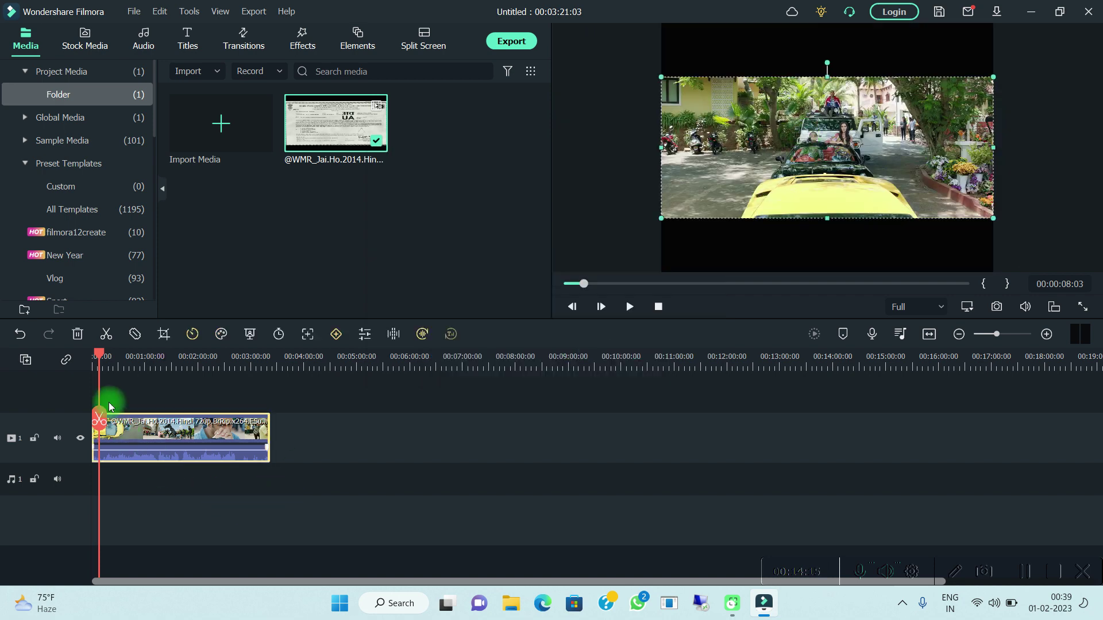
key(alt+c)
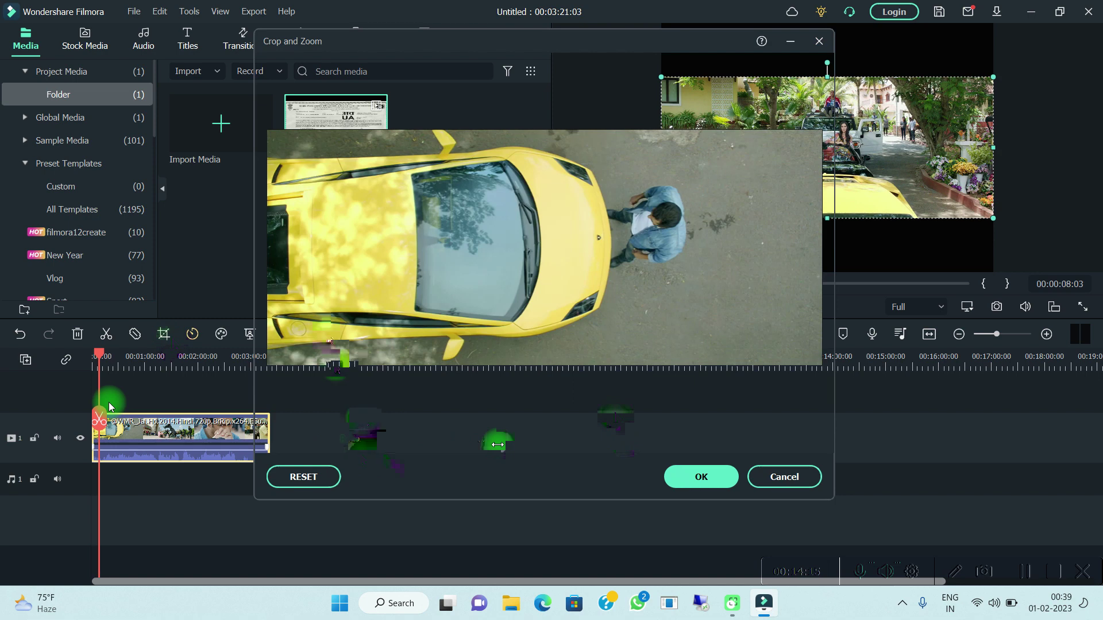
click(718, 475)
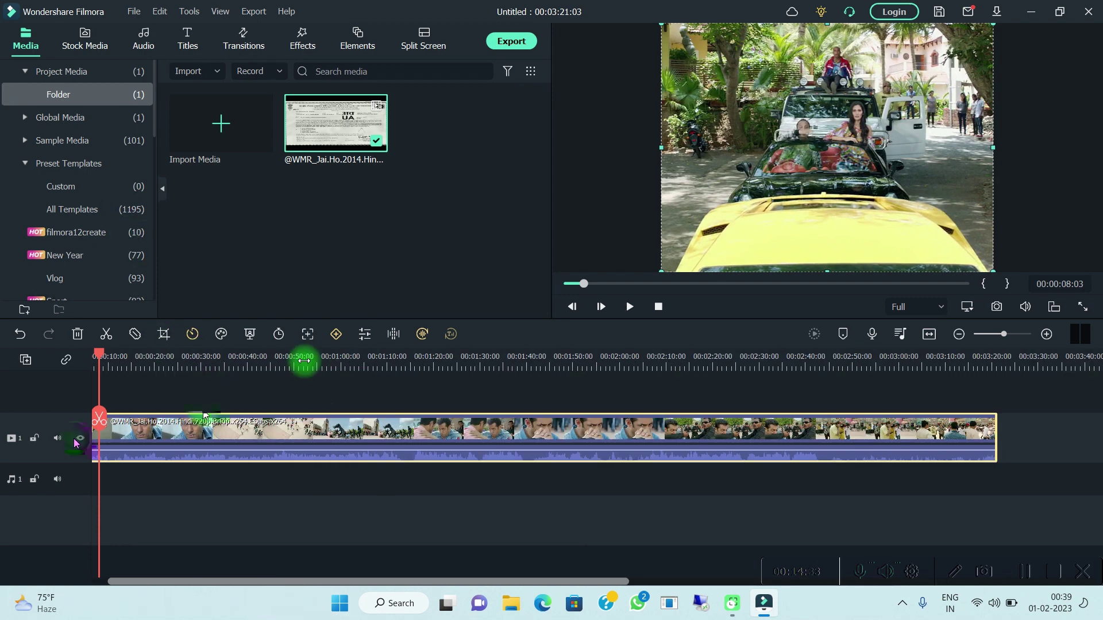
Step: In the clip's color correction, previewed at 00:00:14:22, set Exposure to 11, Brightness to 8 and Contrast to 16
click(109, 419)
mouse_move(114, 422)
mouse_down()
mouse_move(174, 410)
mouse_move(118, 410)
mouse_move(131, 408)
mouse_up()
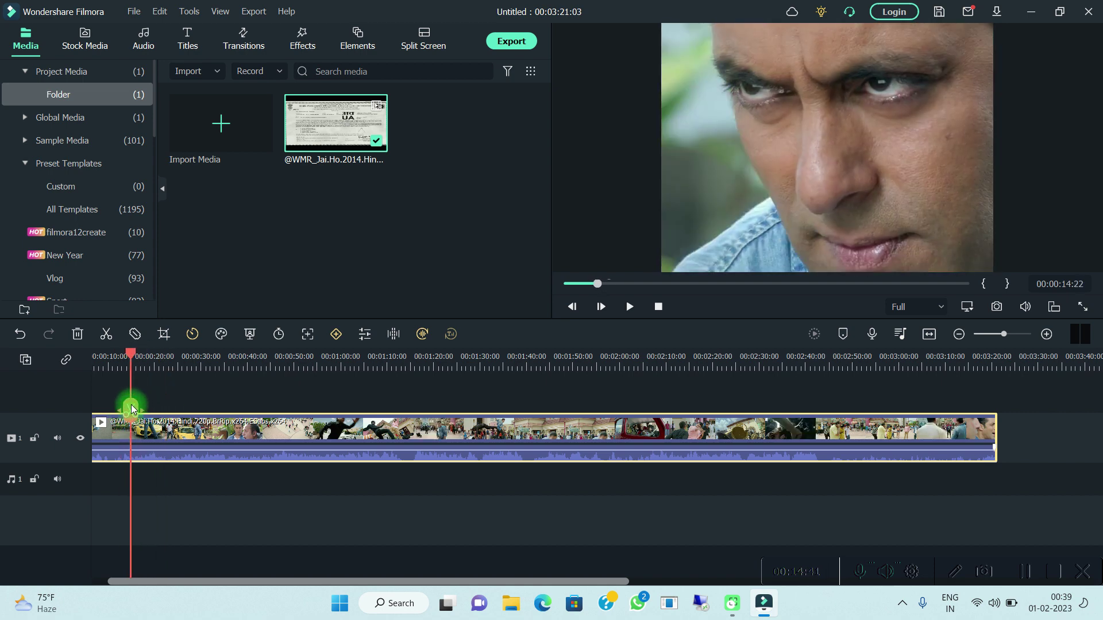
click(347, 418)
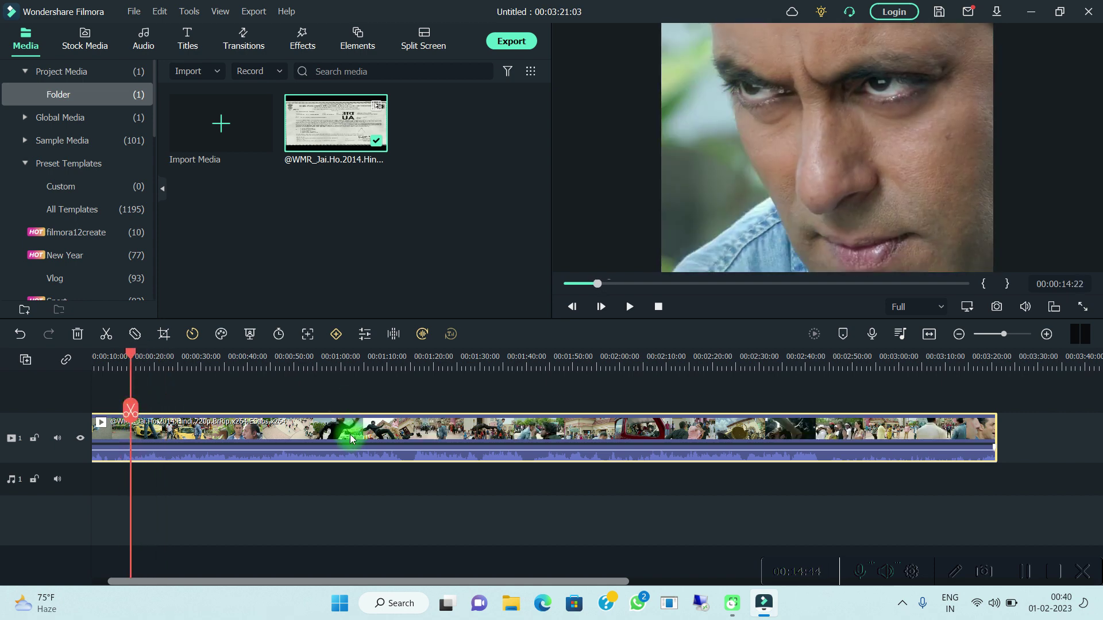
right_click(405, 428)
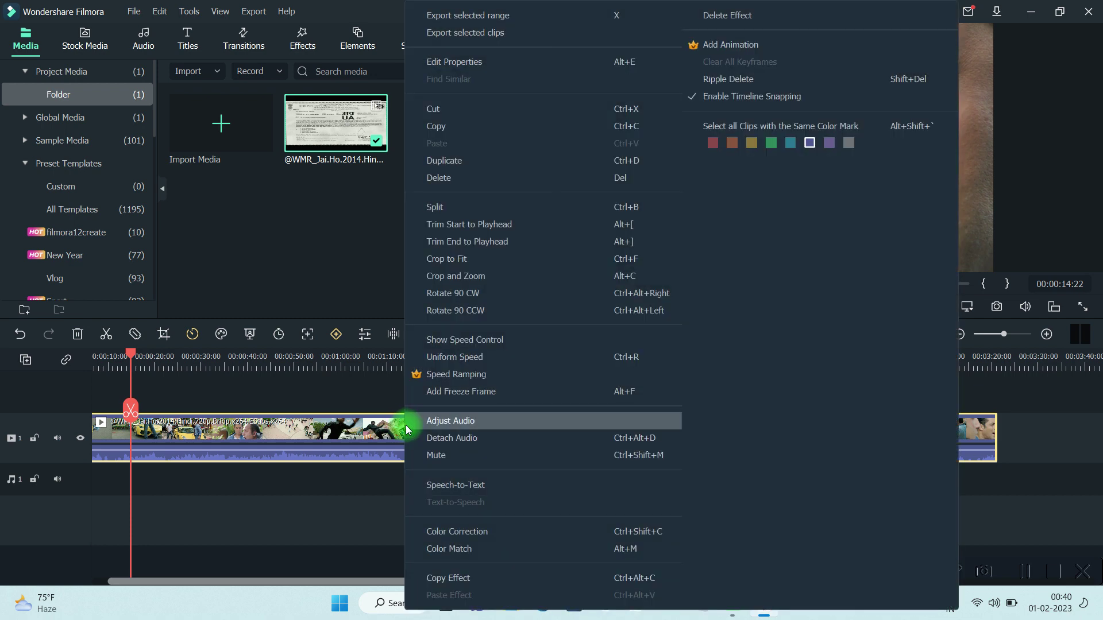
click(486, 525)
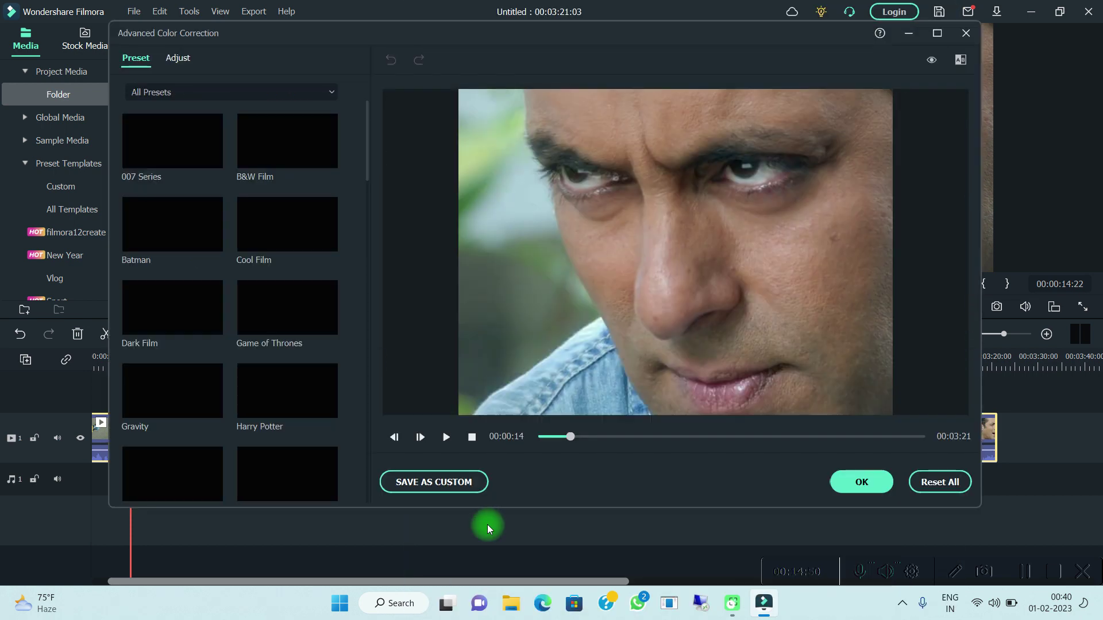
click(178, 57)
scroll(282, 313, down, 1)
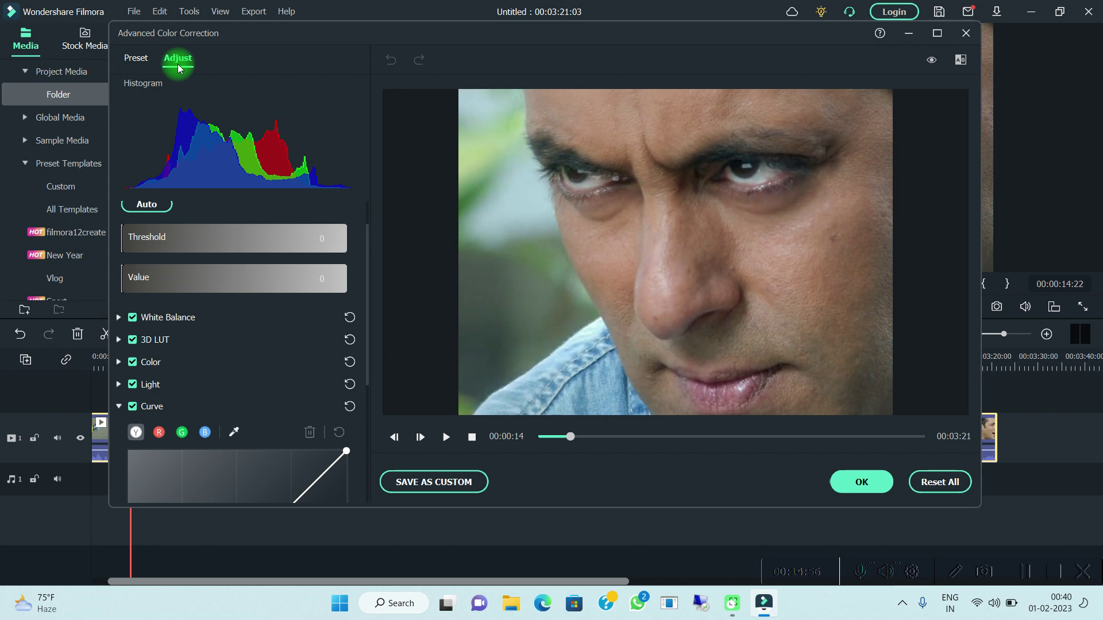
click(124, 363)
scroll(124, 356, down, 2)
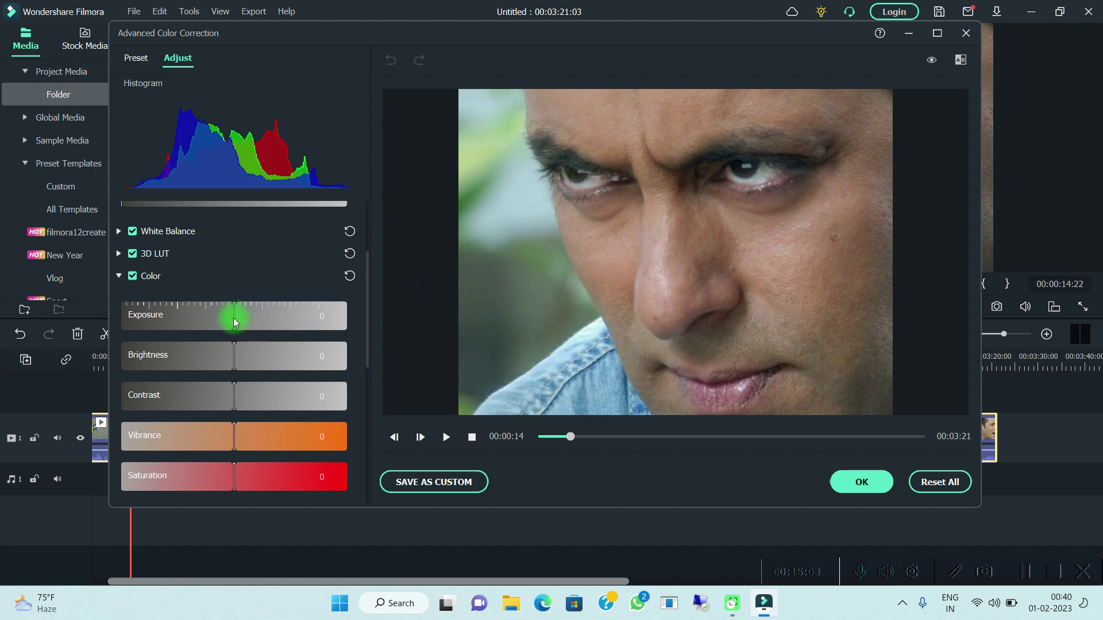
drag(234, 322, 247, 321)
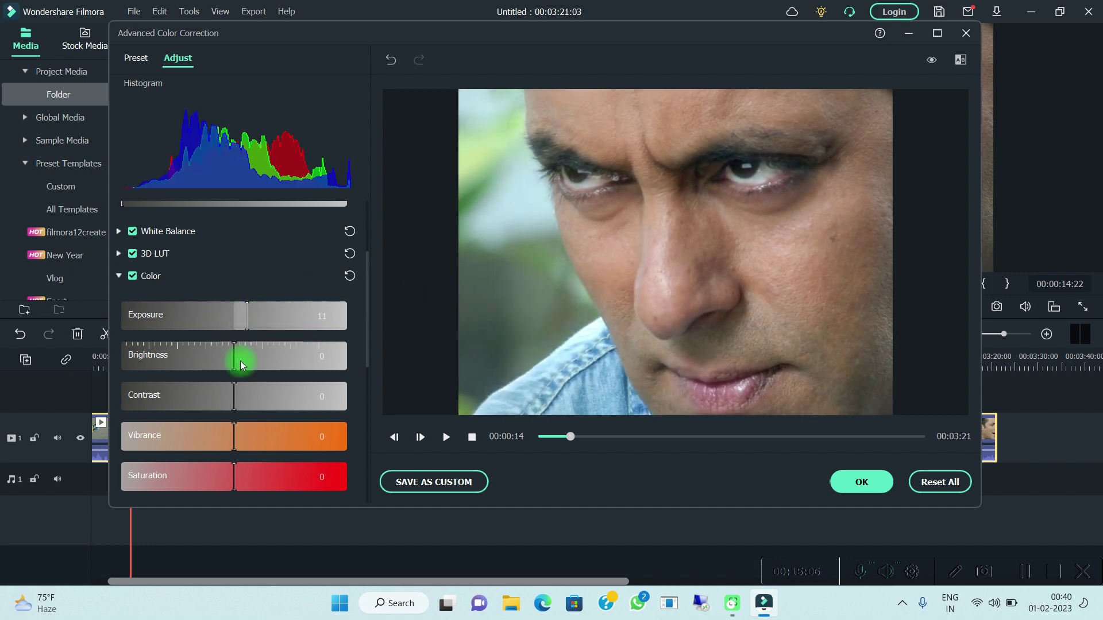
drag(240, 364, 252, 395)
Step: Set Vibrance to 8 and Saturation to 5, and apply the color correction to the clip
mouse_move(237, 435)
mouse_down()
mouse_move(244, 426)
mouse_move(230, 439)
mouse_move(258, 435)
mouse_move(212, 434)
mouse_move(248, 429)
mouse_up()
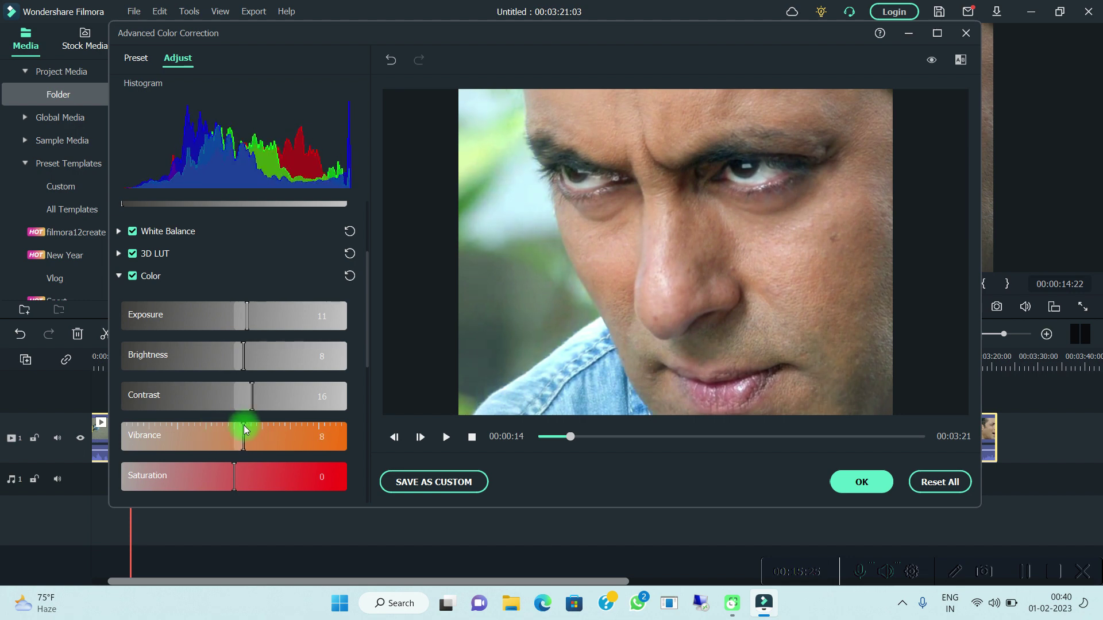
scroll(253, 391, down, 1)
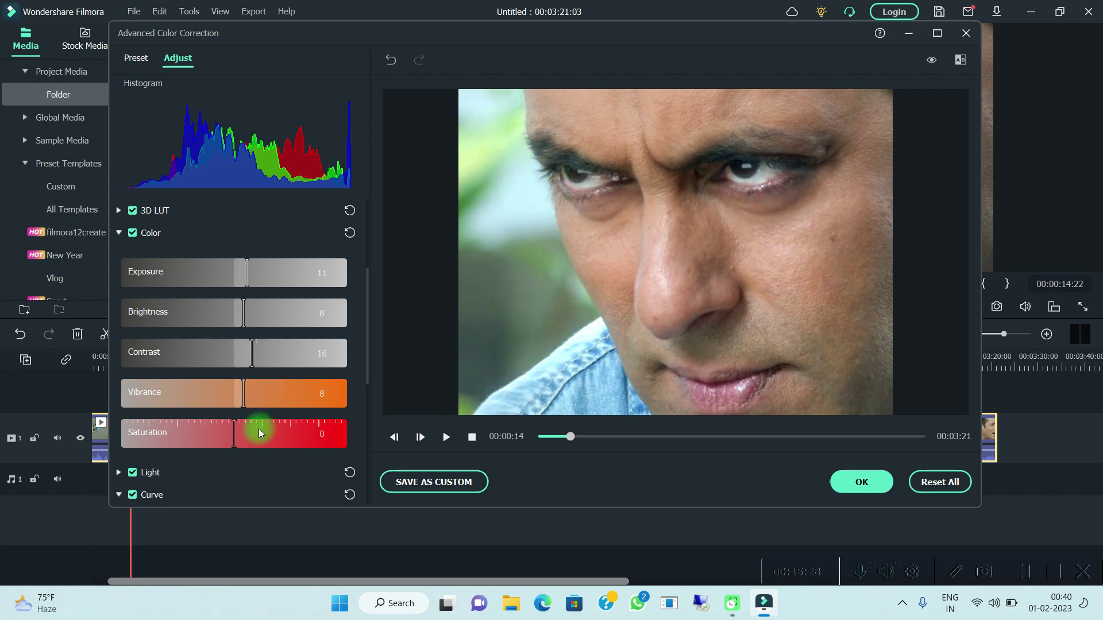
drag(235, 438, 241, 438)
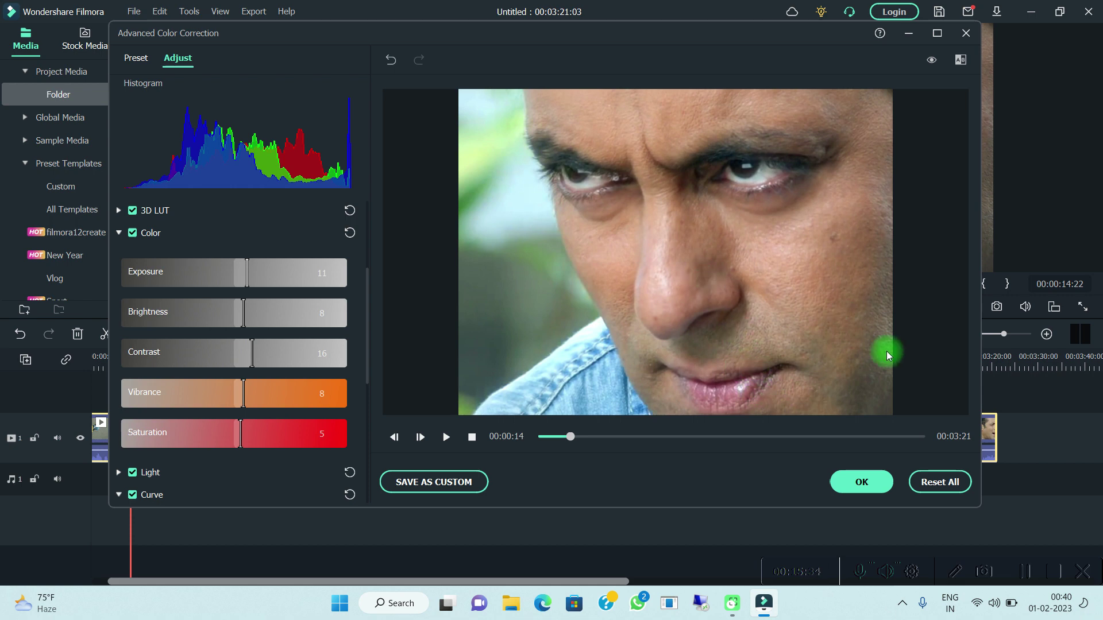
click(861, 481)
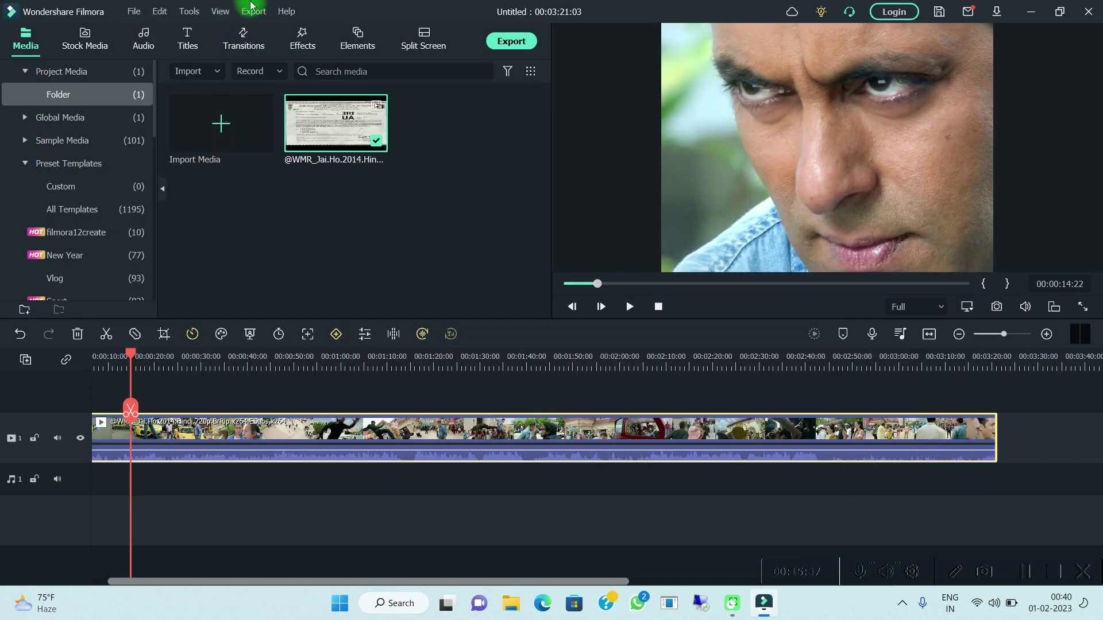
Step: Flip the movie clip horizontally in its Transform properties and apply the change
double_click(201, 423)
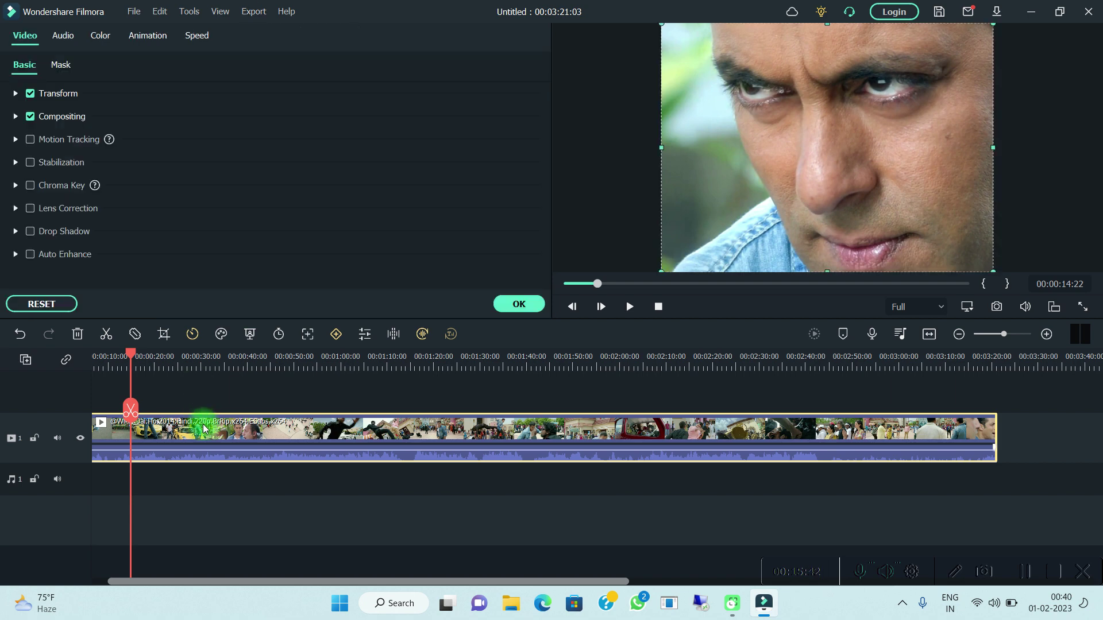
click(16, 94)
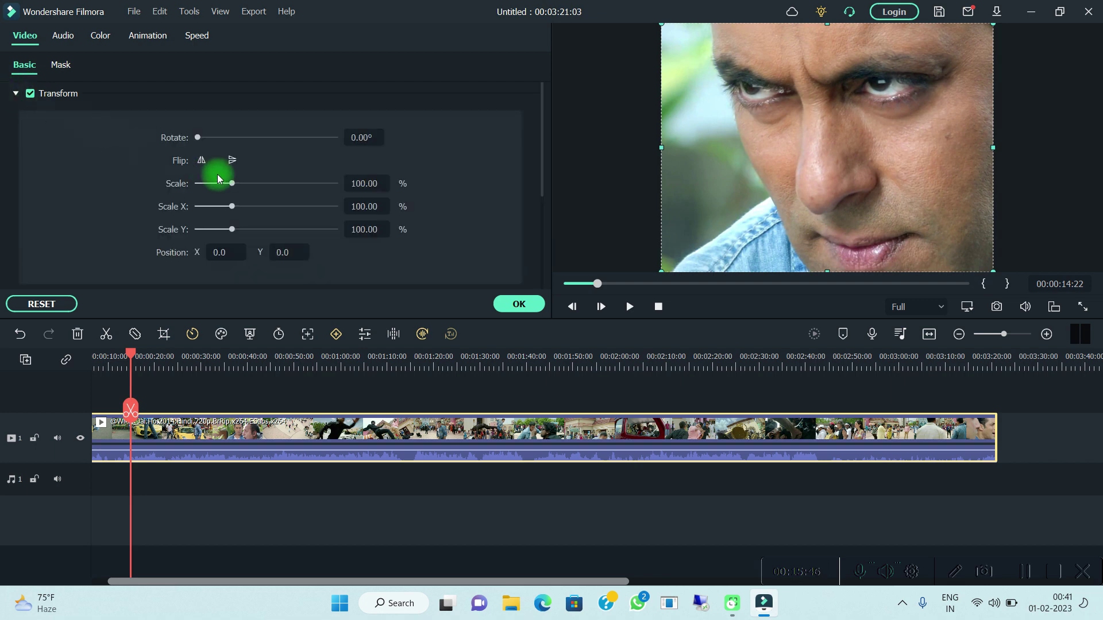
click(202, 163)
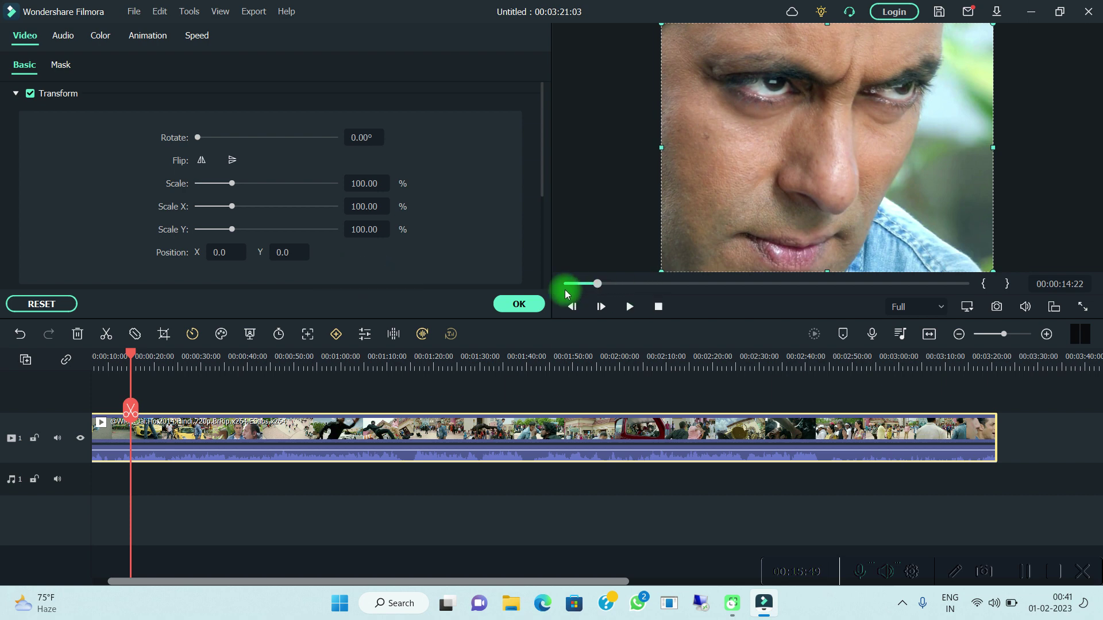
click(532, 304)
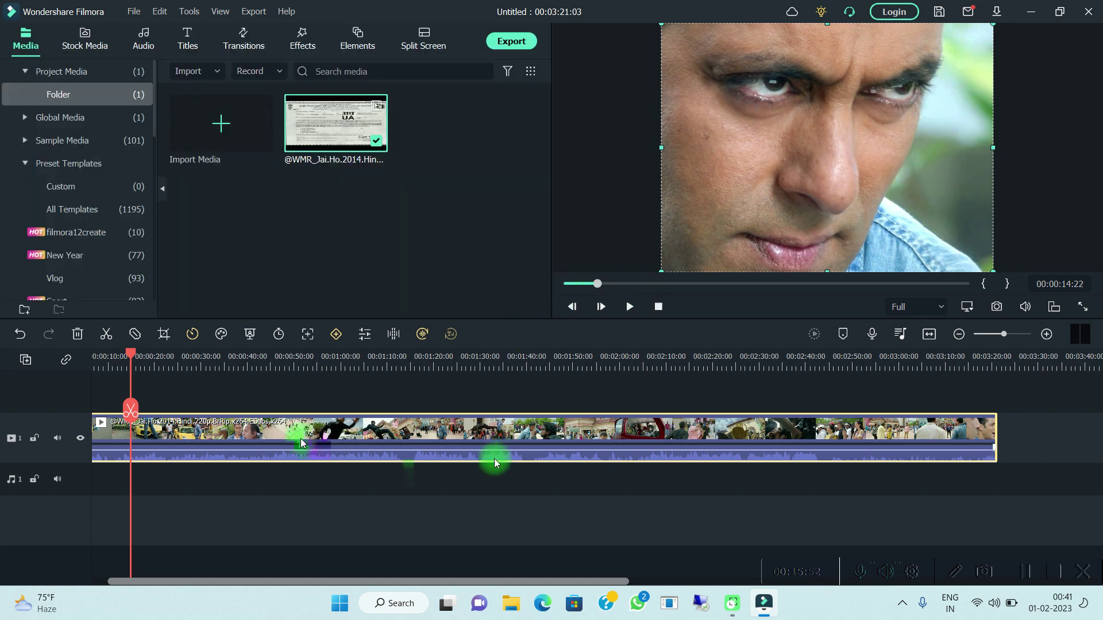
Step: Set the movie clip's uniform speed to 1.01 with custom speed and apply the change
click(1028, 571)
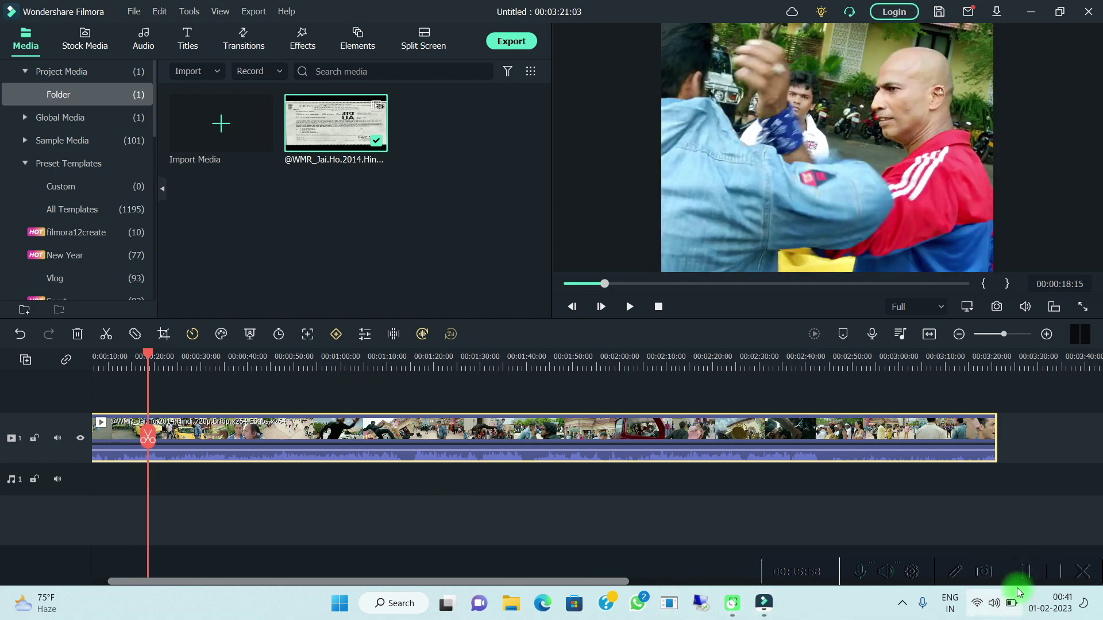
right_click(366, 426)
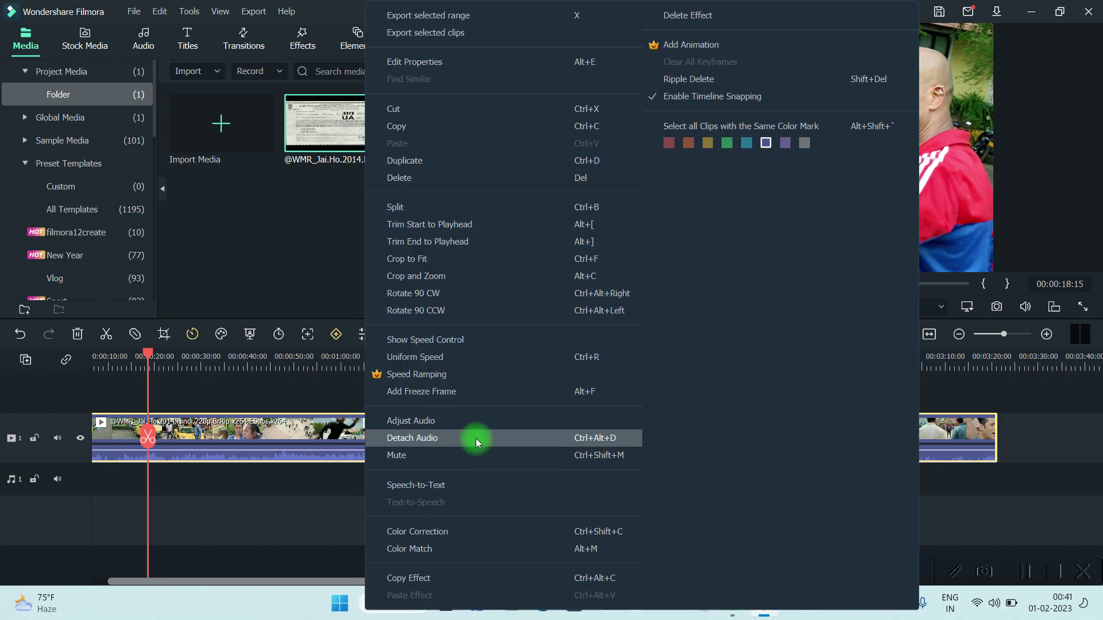
click(468, 343)
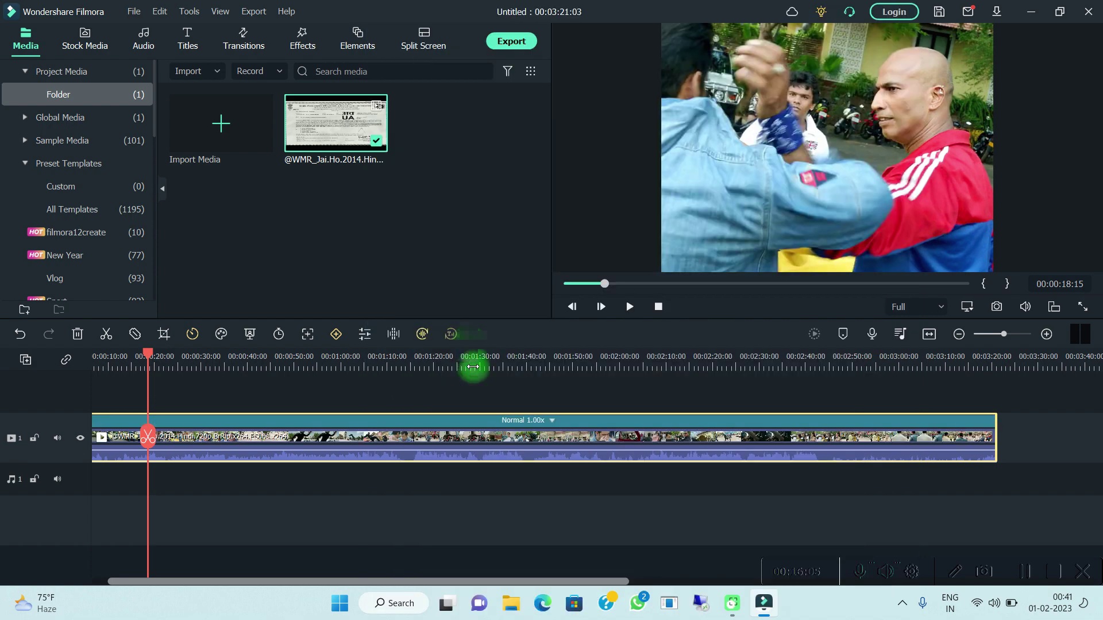
click(552, 422)
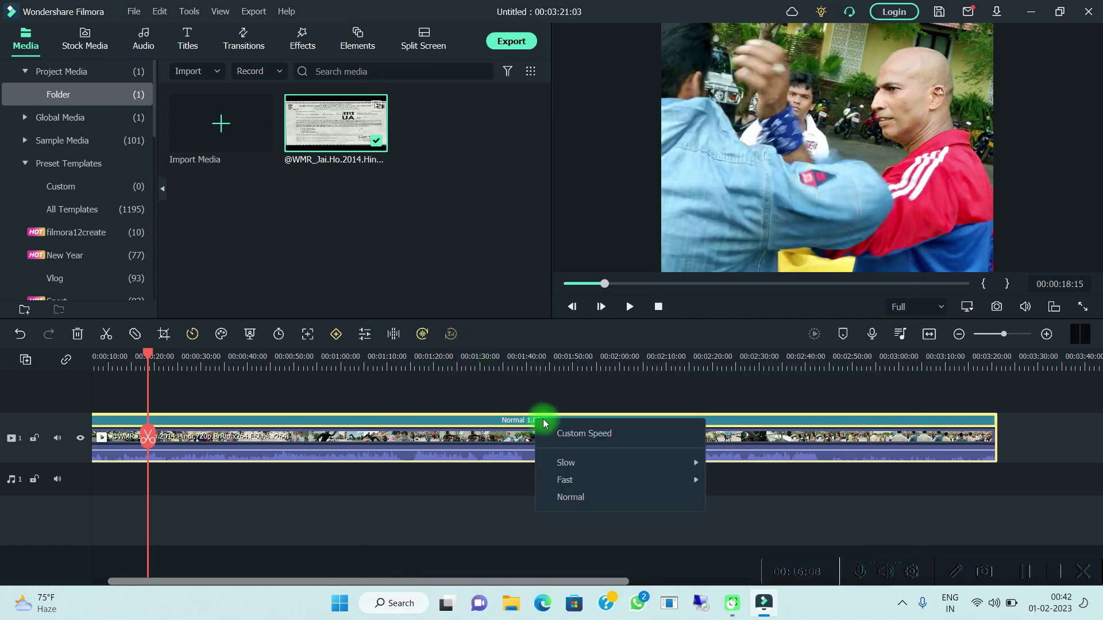
click(583, 430)
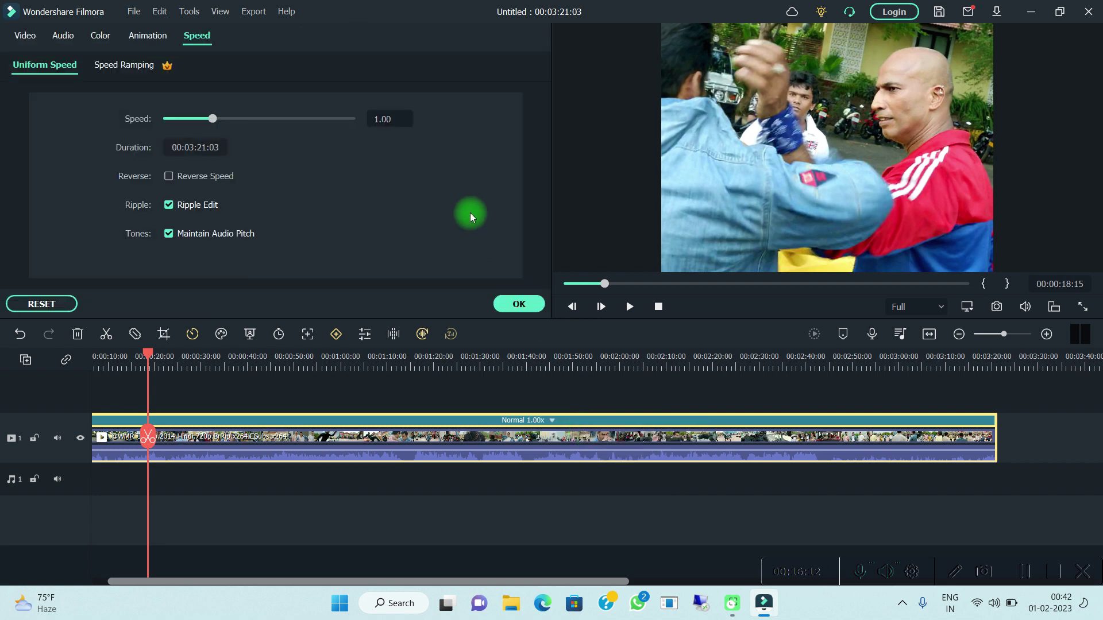
click(402, 118)
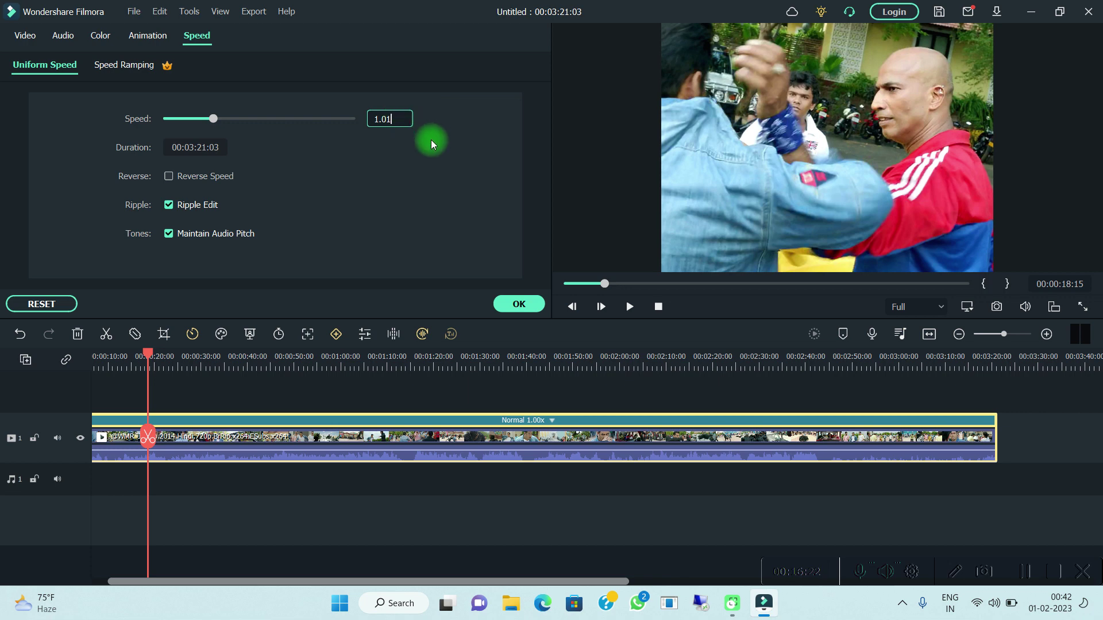
click(520, 304)
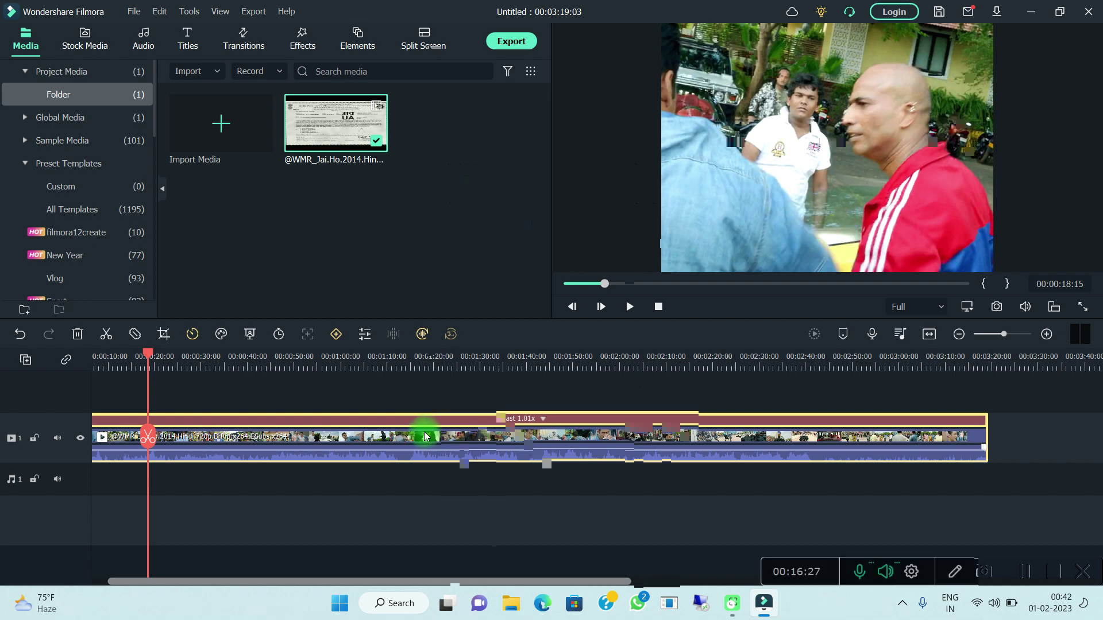
right_click(425, 436)
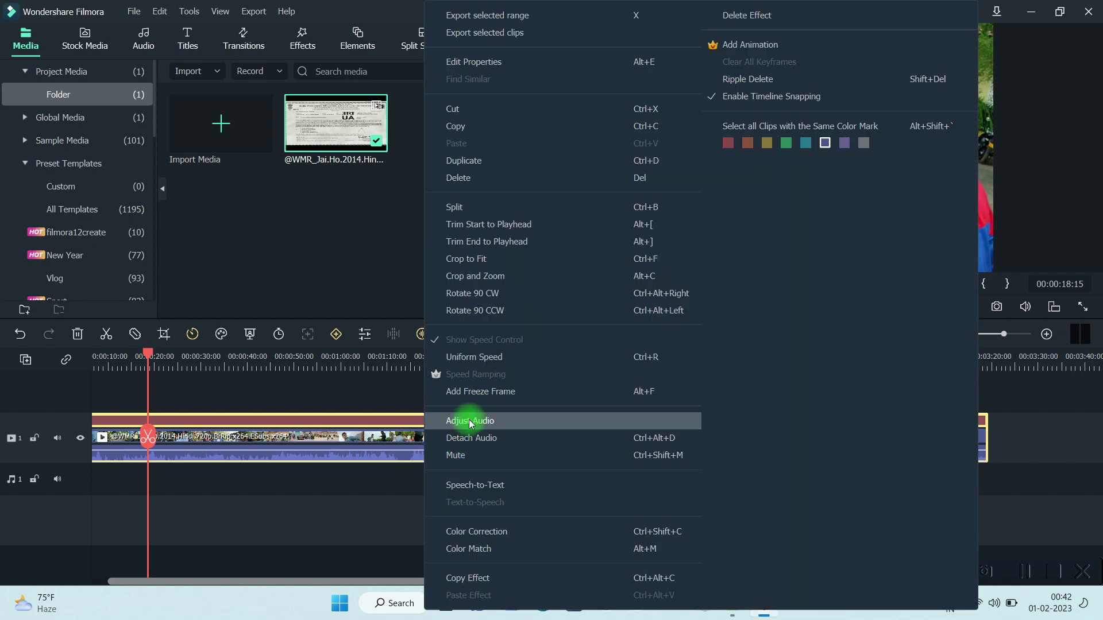
click(468, 422)
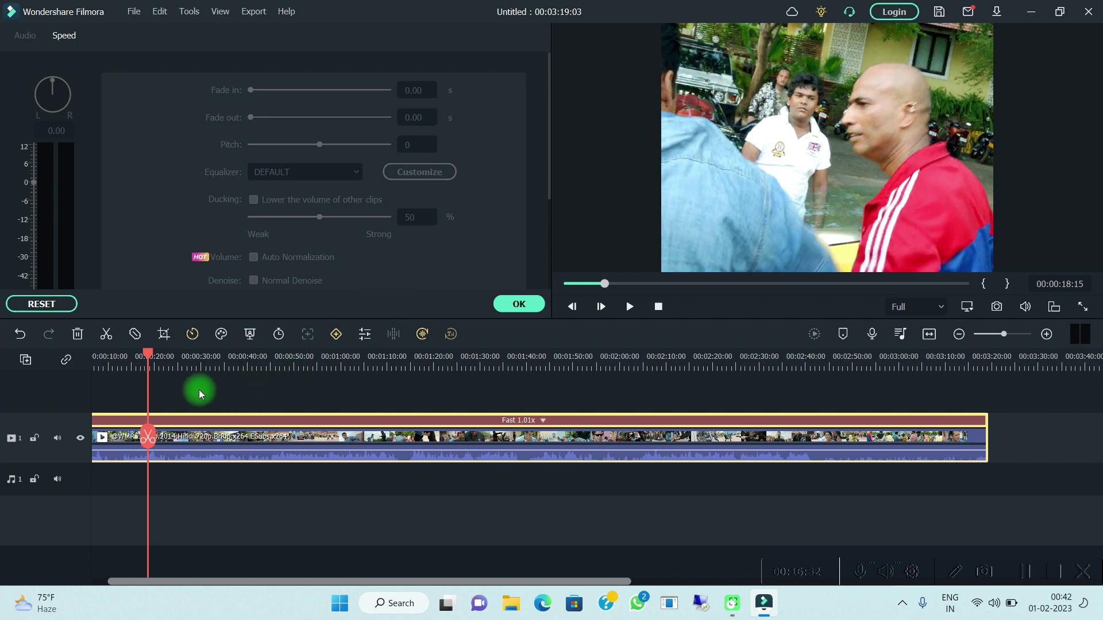
drag(148, 434, 174, 432)
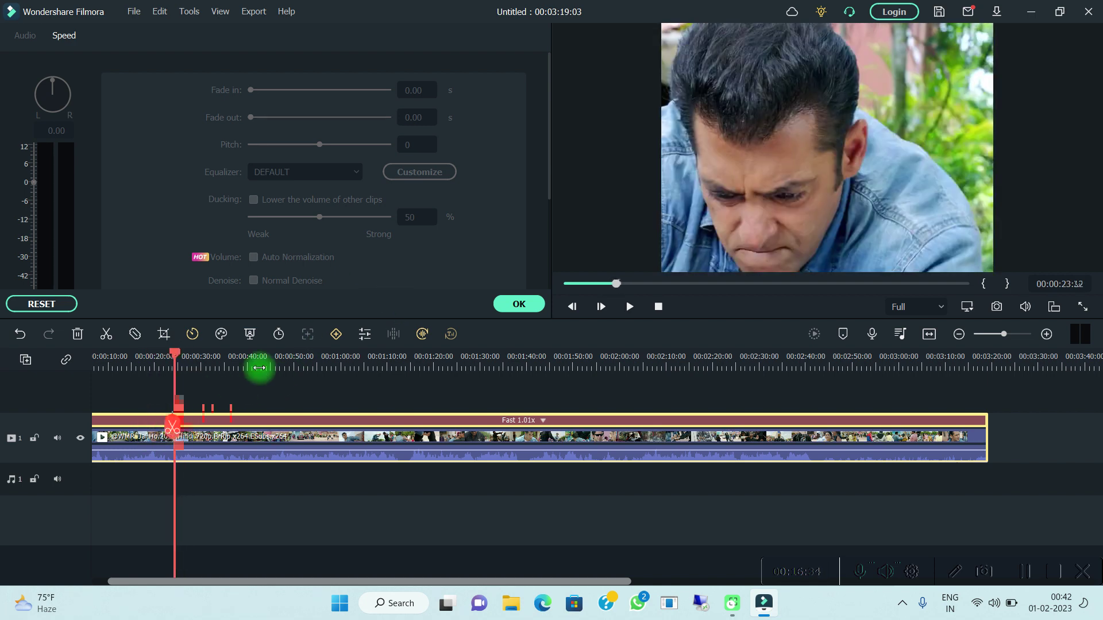
click(513, 305)
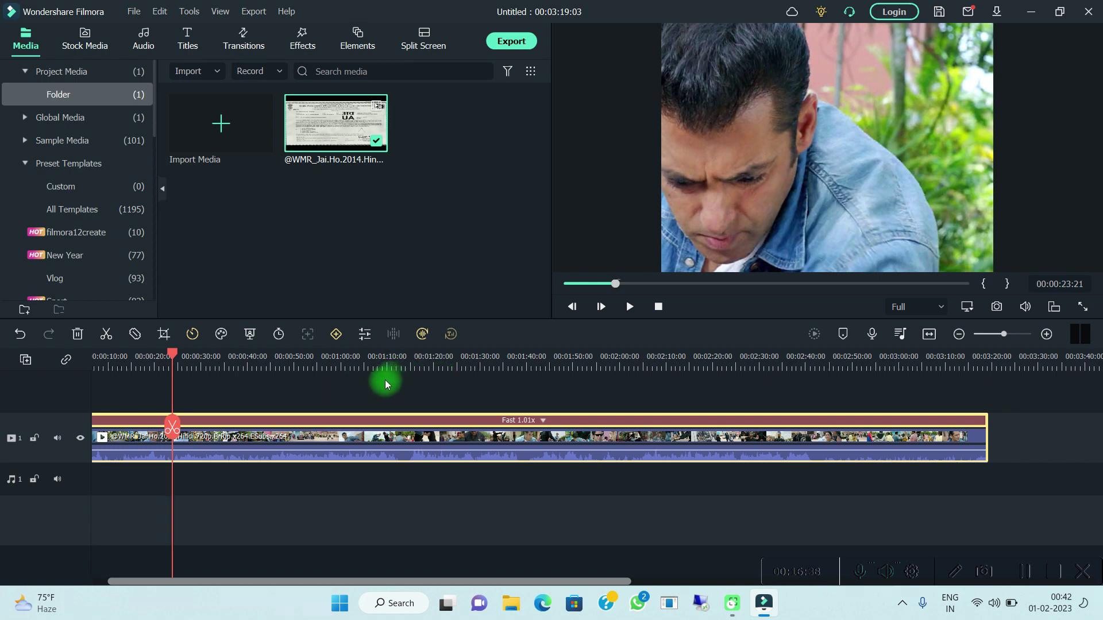
Step: Set the movie clip's audio equalizer to the Soft preset, with the playhead at 00:01:04:04, and apply the audio change
drag(172, 426, 485, 441)
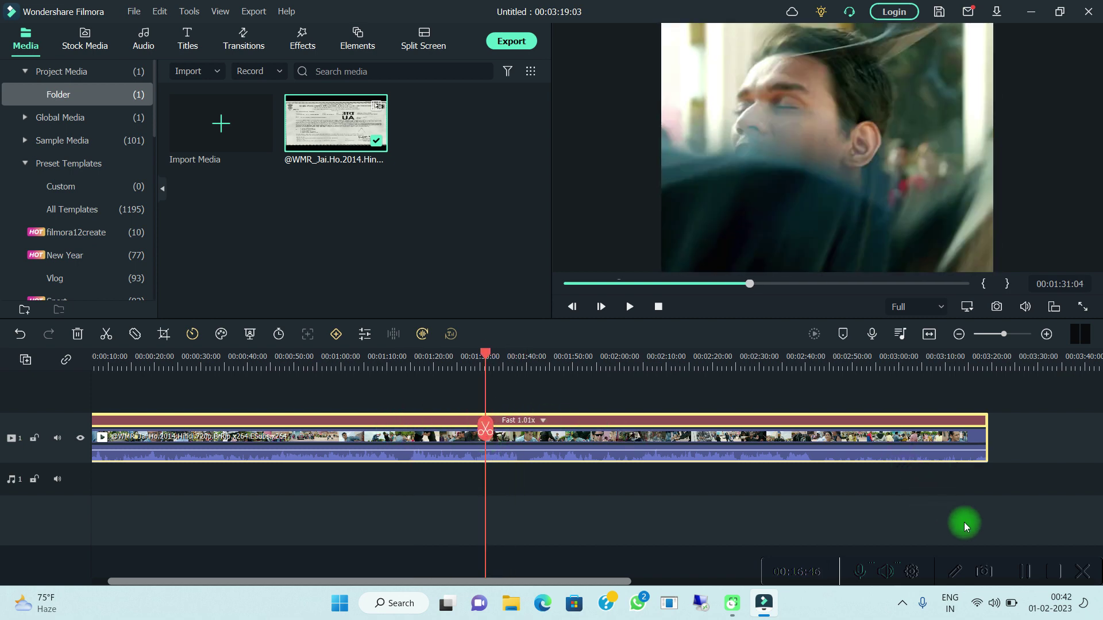
click(359, 361)
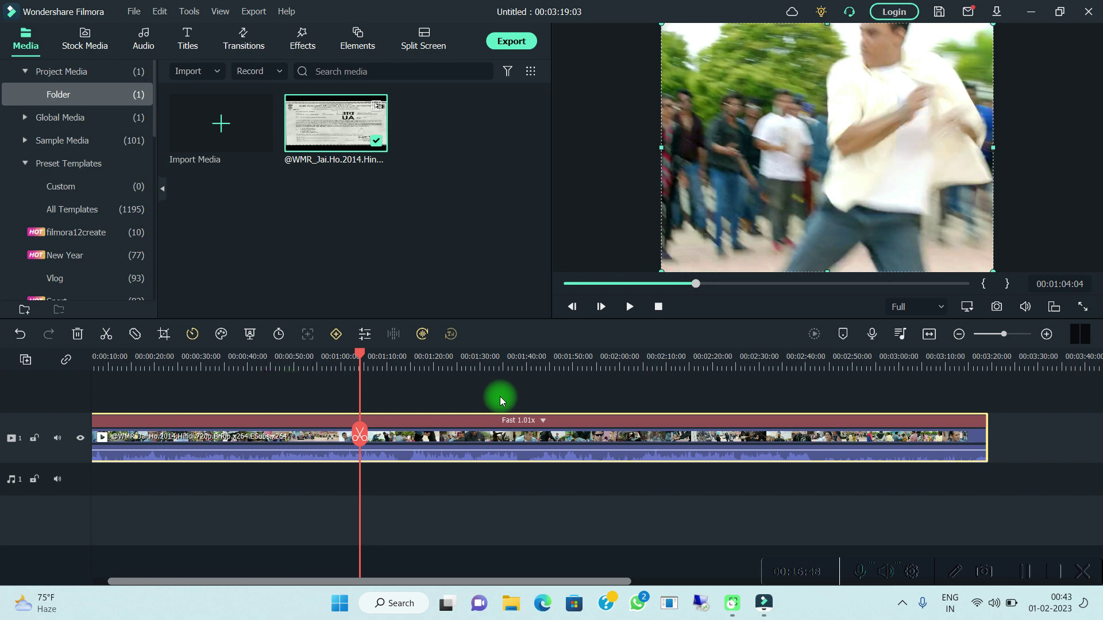
double_click(248, 435)
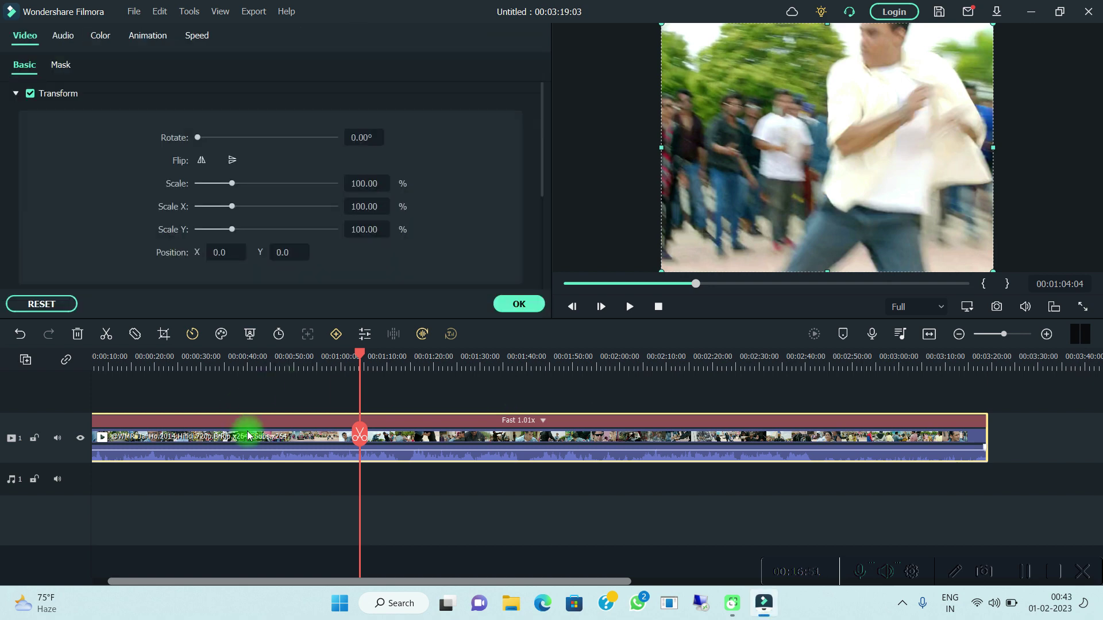
click(65, 36)
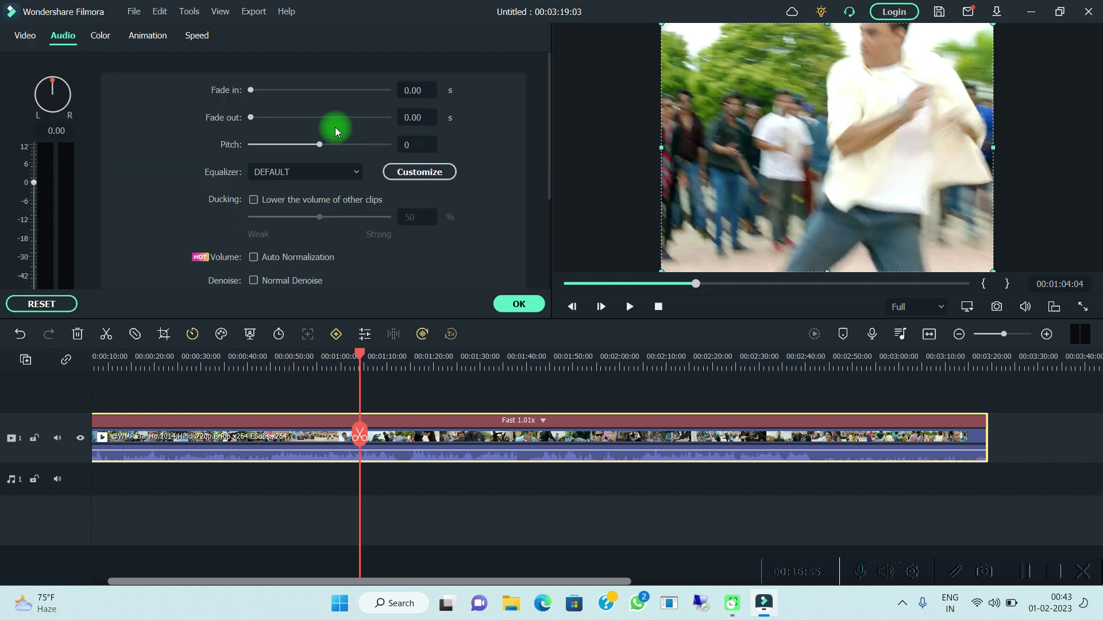
click(420, 144)
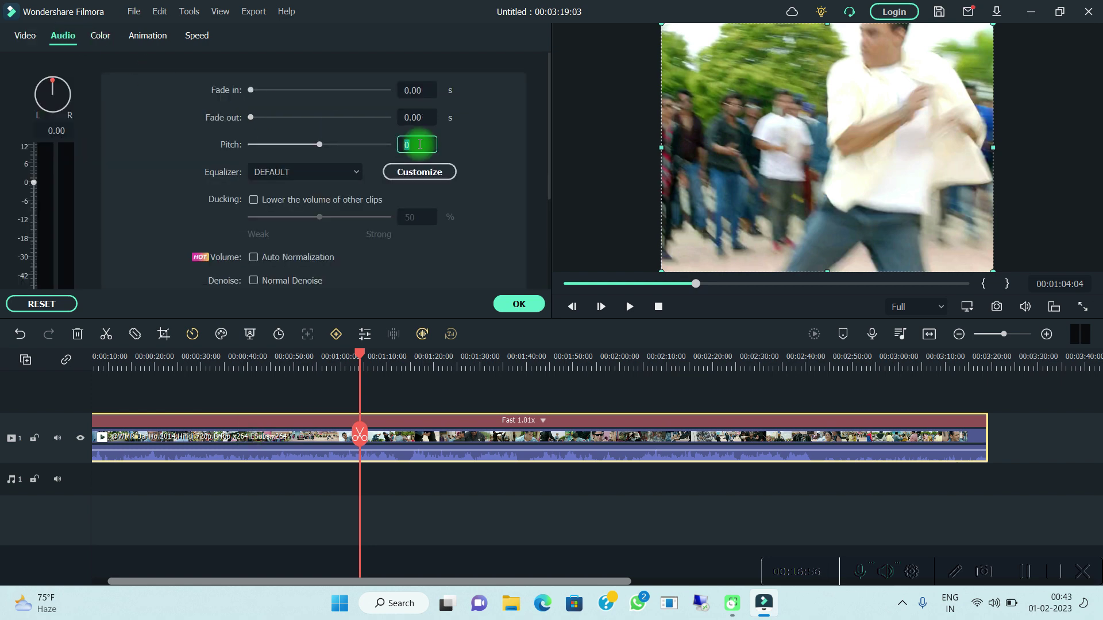
click(322, 178)
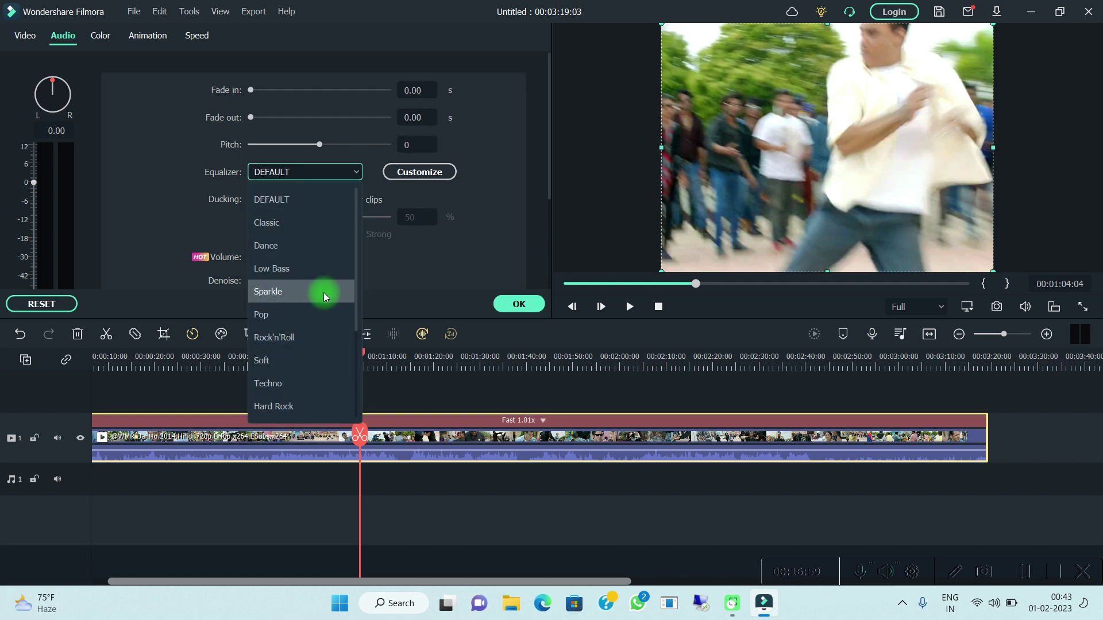
click(276, 360)
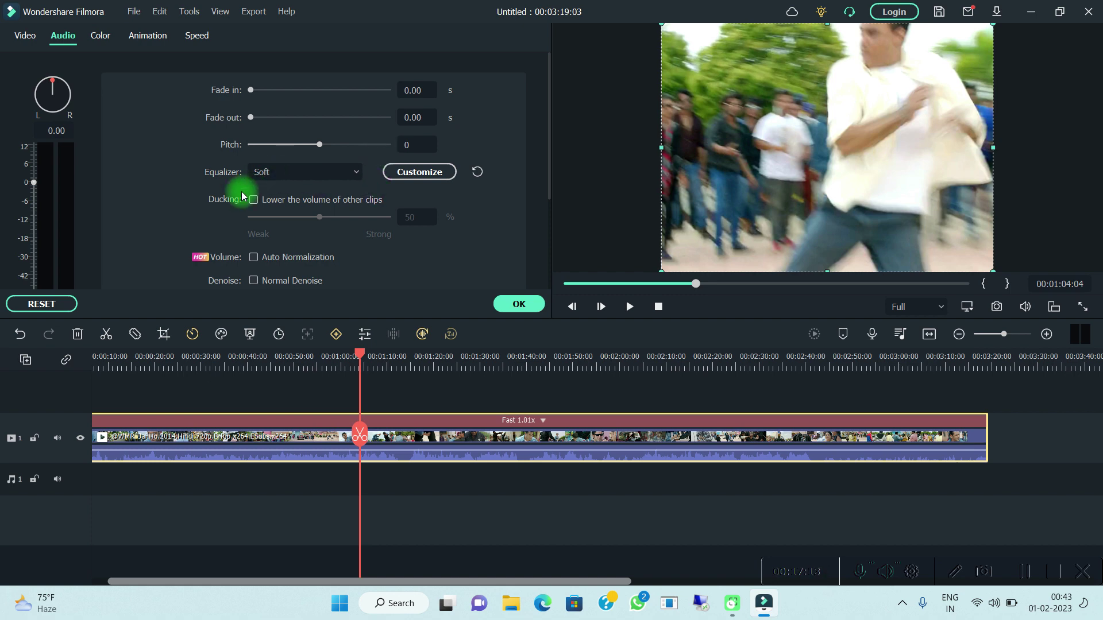
click(413, 147)
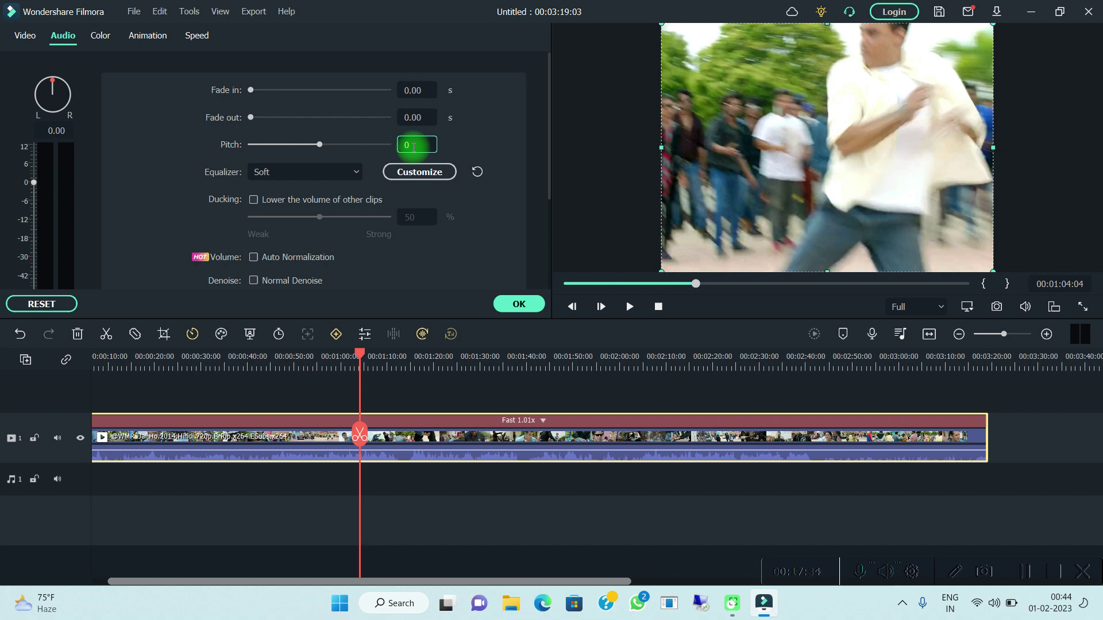
click(521, 309)
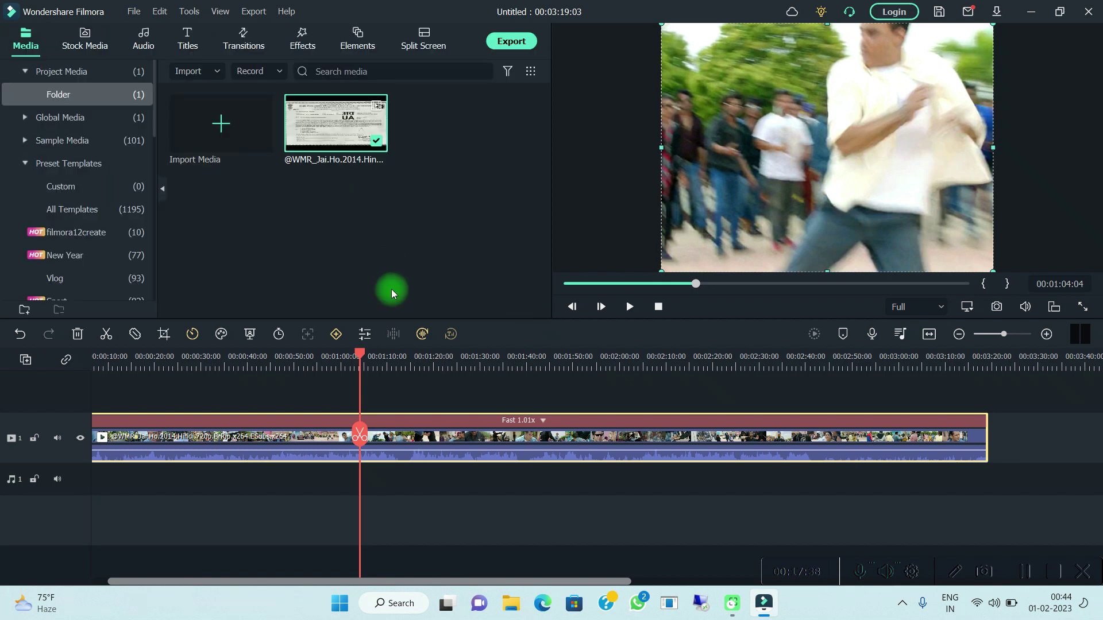
Step: Add the favorite thumbs-up graphic Element 05 on a new video track above the movie clip, starting at 00:00:04:23
drag(364, 440, 105, 440)
drag(104, 440, 115, 440)
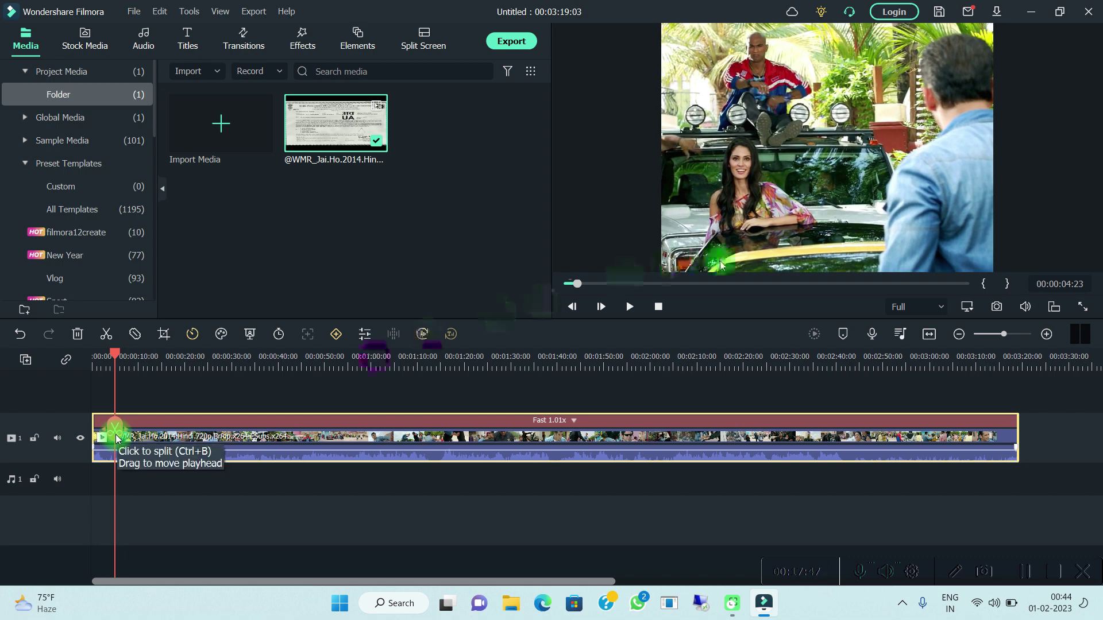
click(349, 46)
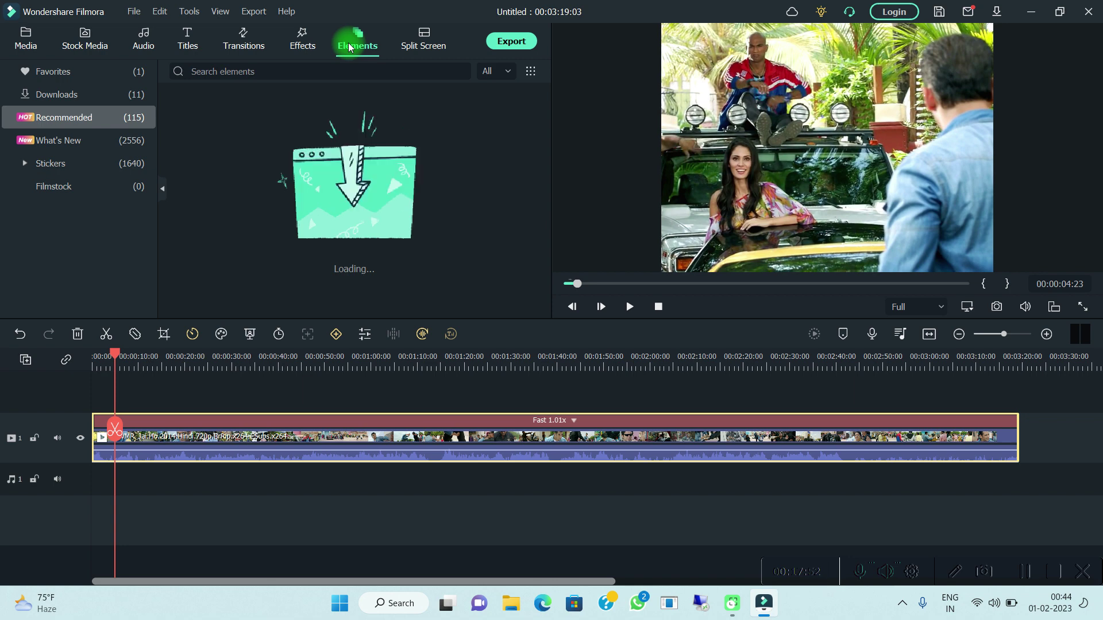
click(305, 44)
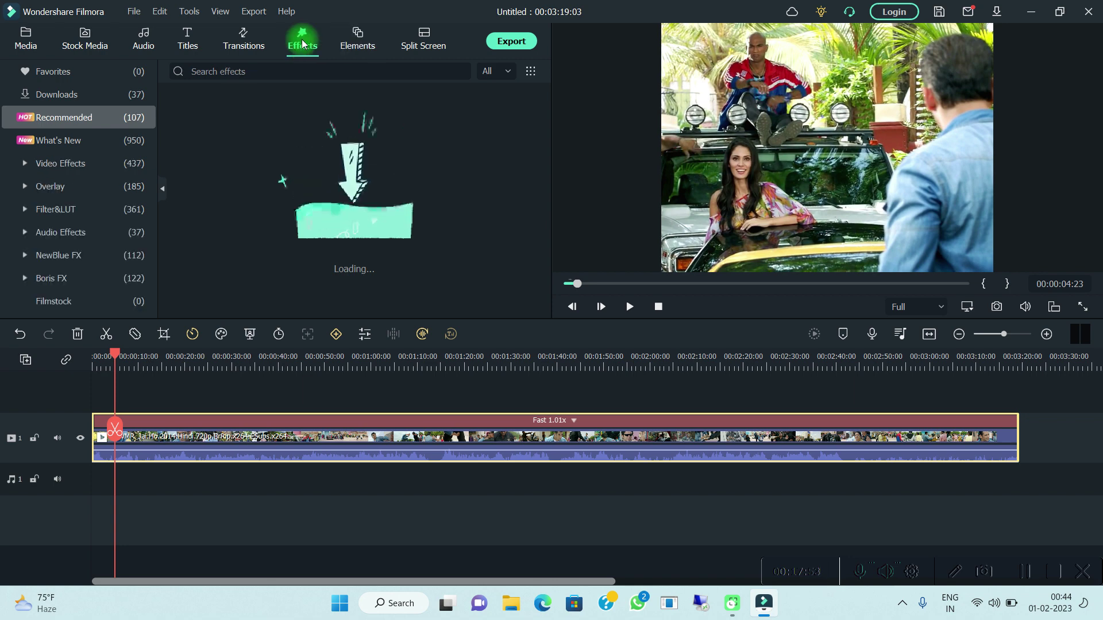
click(355, 45)
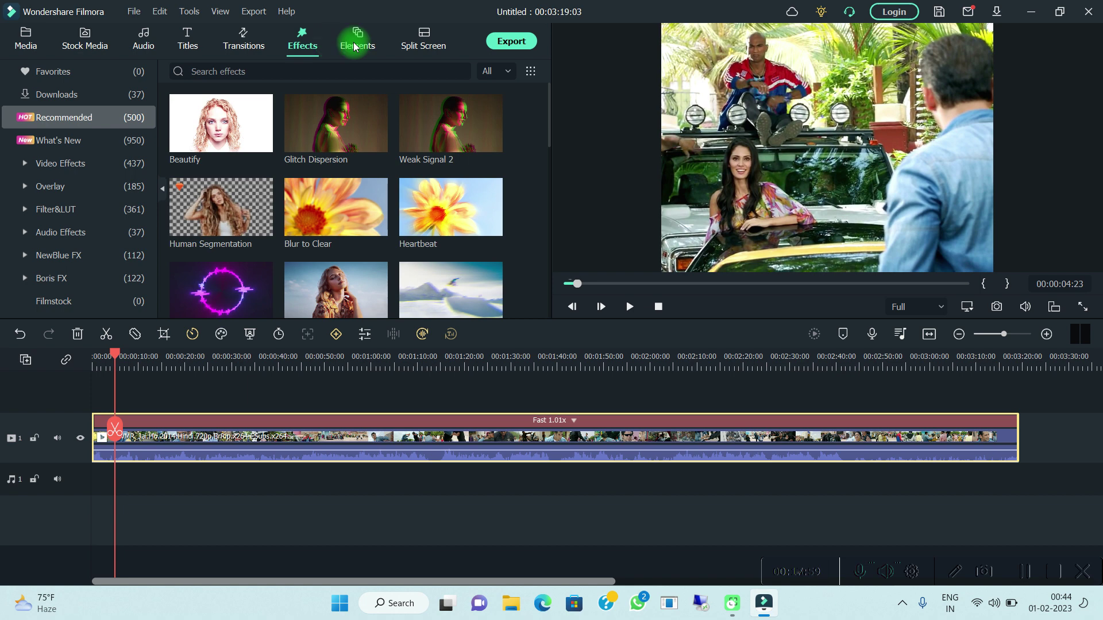
click(356, 46)
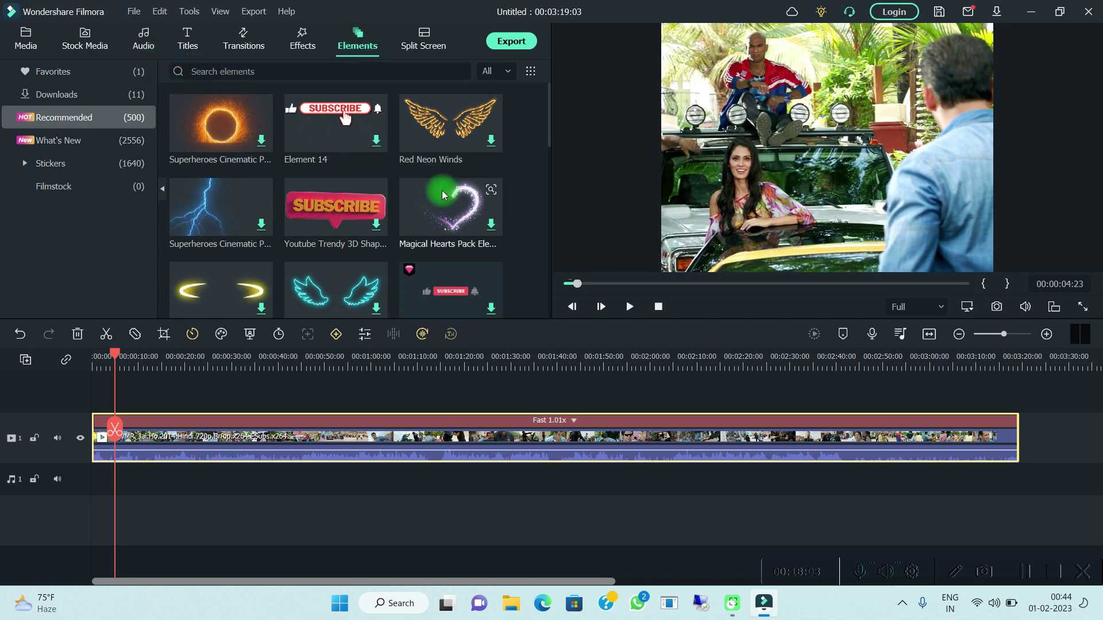
scroll(440, 193, down, 5)
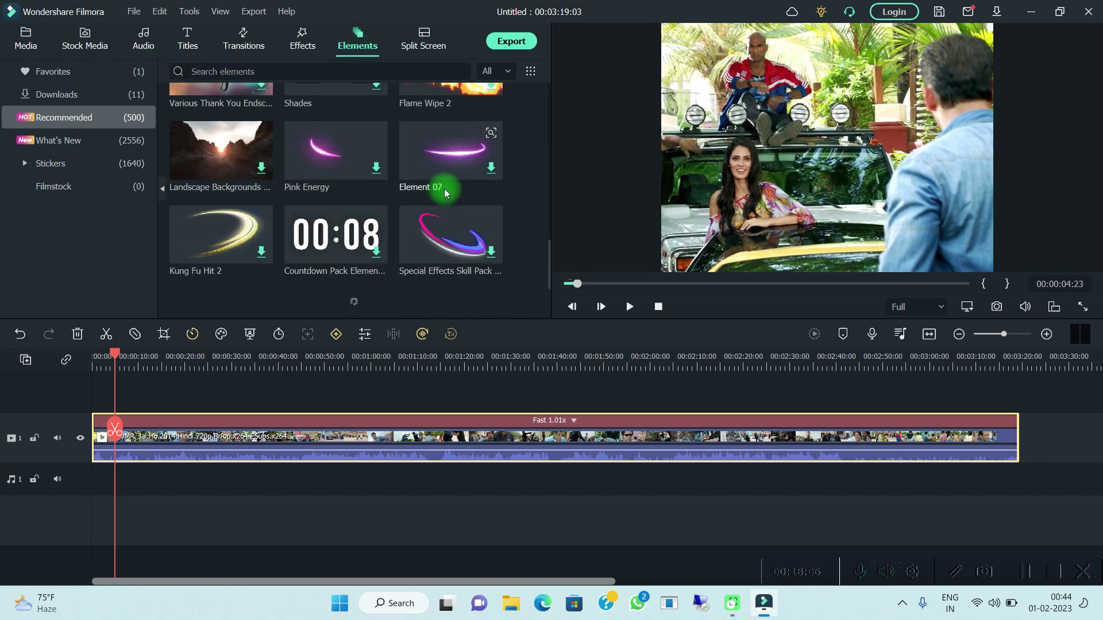
scroll(444, 206, down, 5)
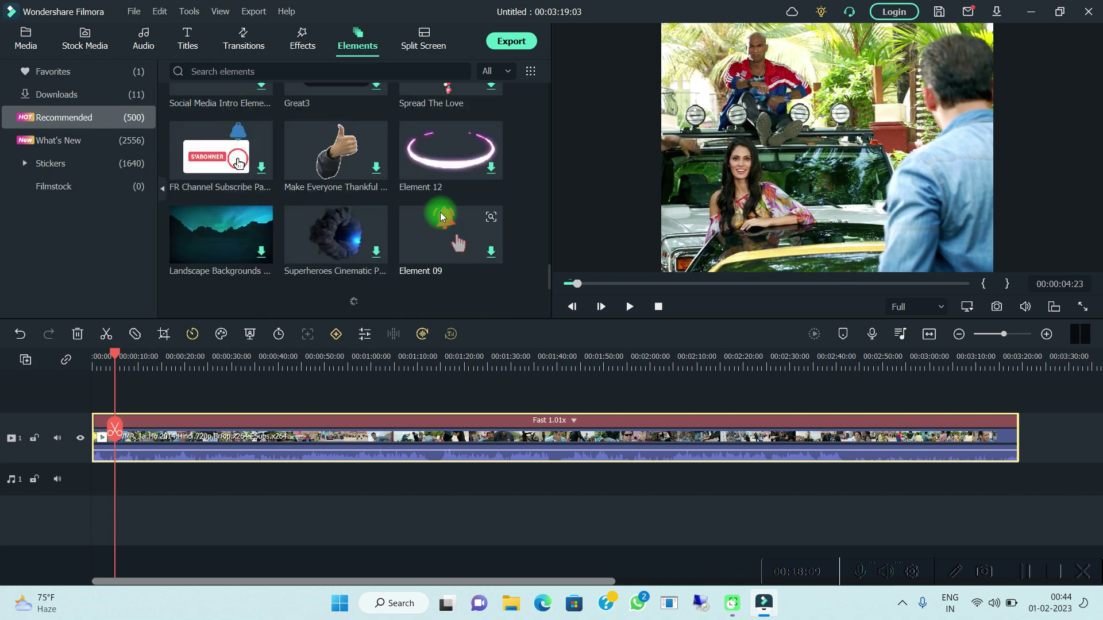
scroll(442, 216, up, 5)
scroll(441, 216, down, 5)
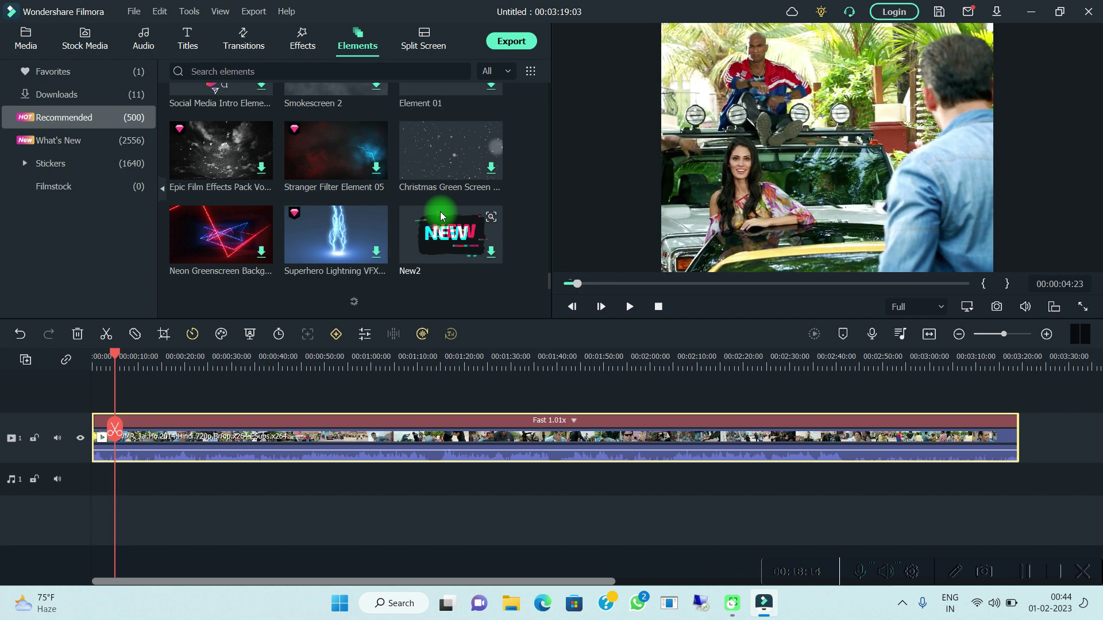
scroll(440, 216, down, 2)
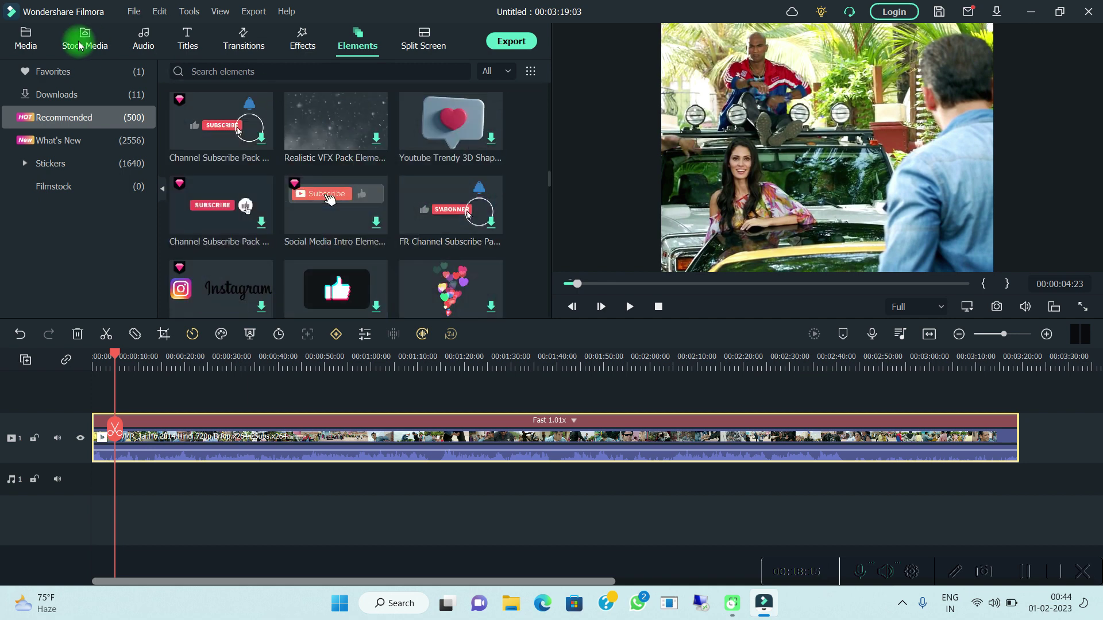
click(76, 77)
drag(224, 126, 109, 410)
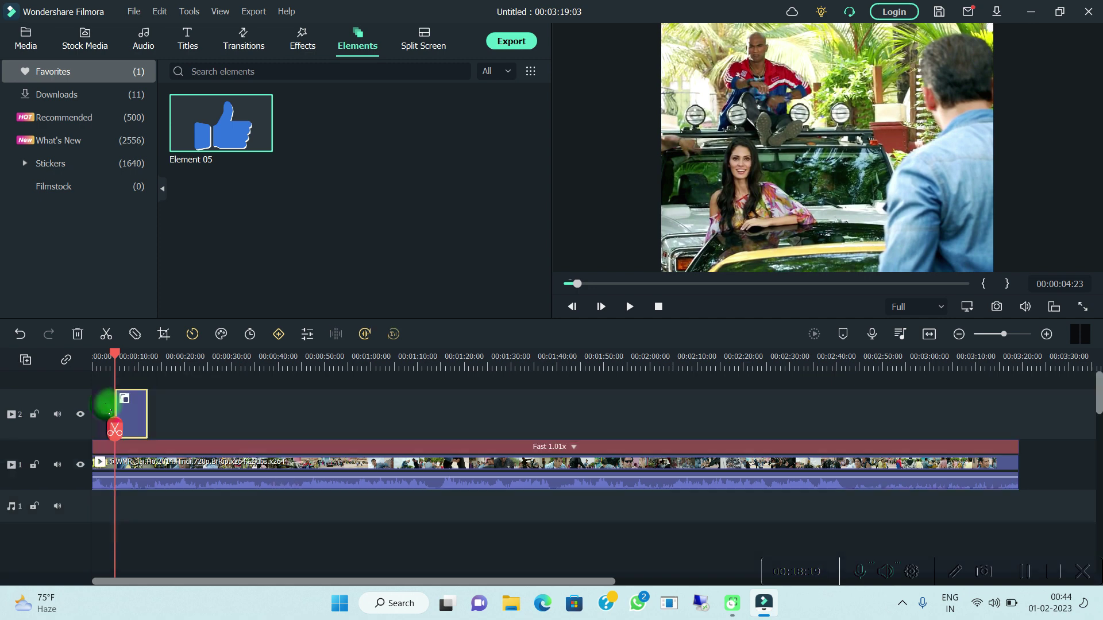
Step: At 00:00:05:21, shrink the thumbs-up element to a small icon in the lower-left corner of the video frame
click(111, 426)
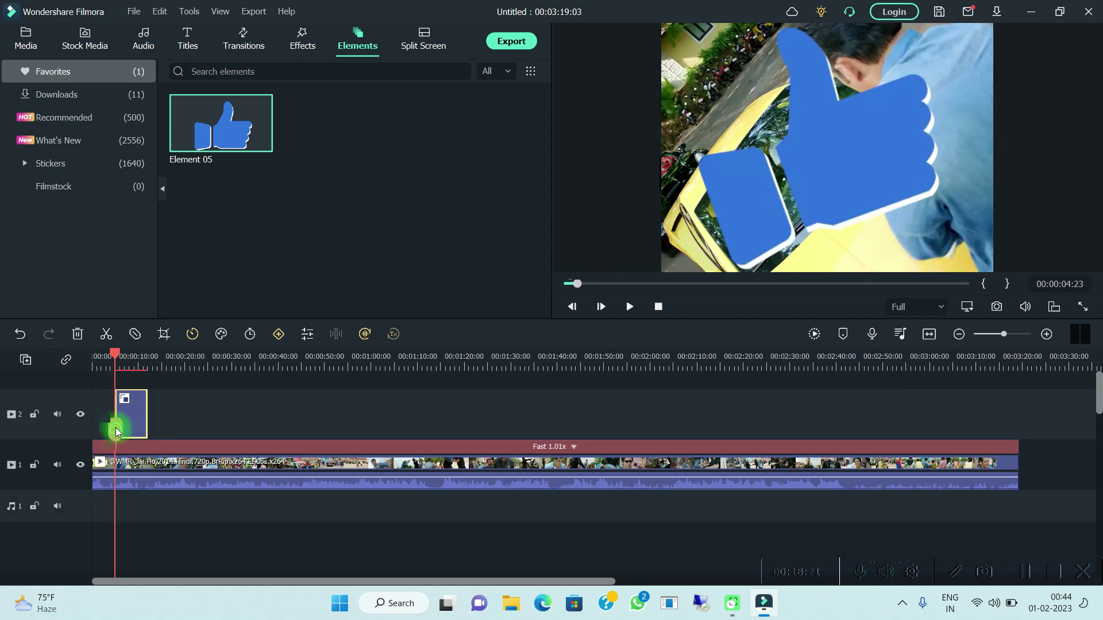
click(151, 359)
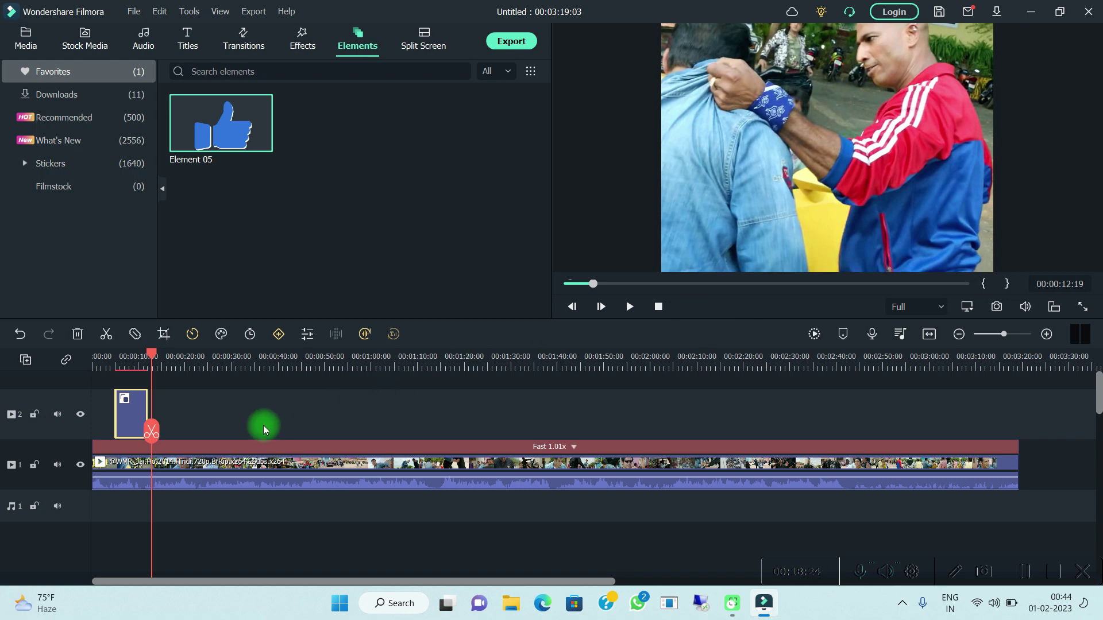
drag(152, 431, 118, 435)
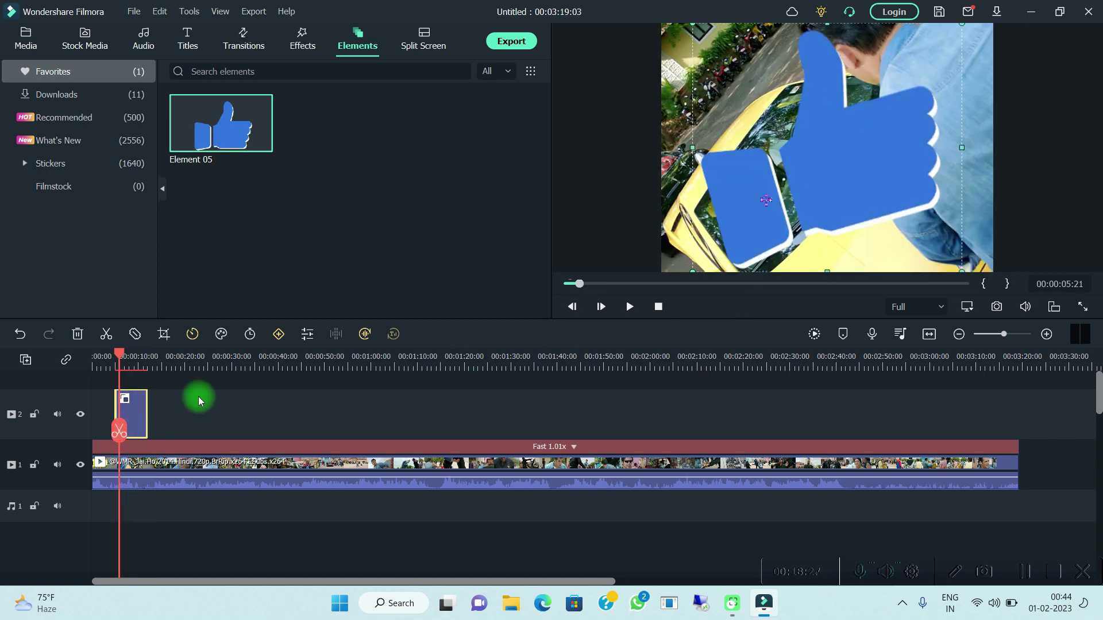
drag(796, 208, 790, 197)
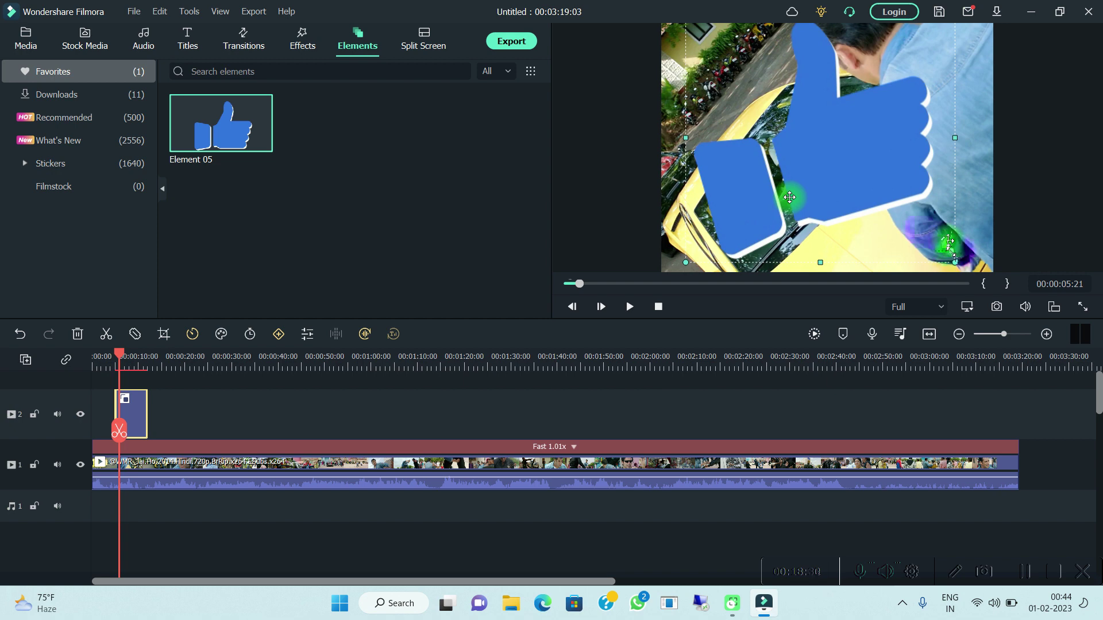
drag(955, 262, 702, 251)
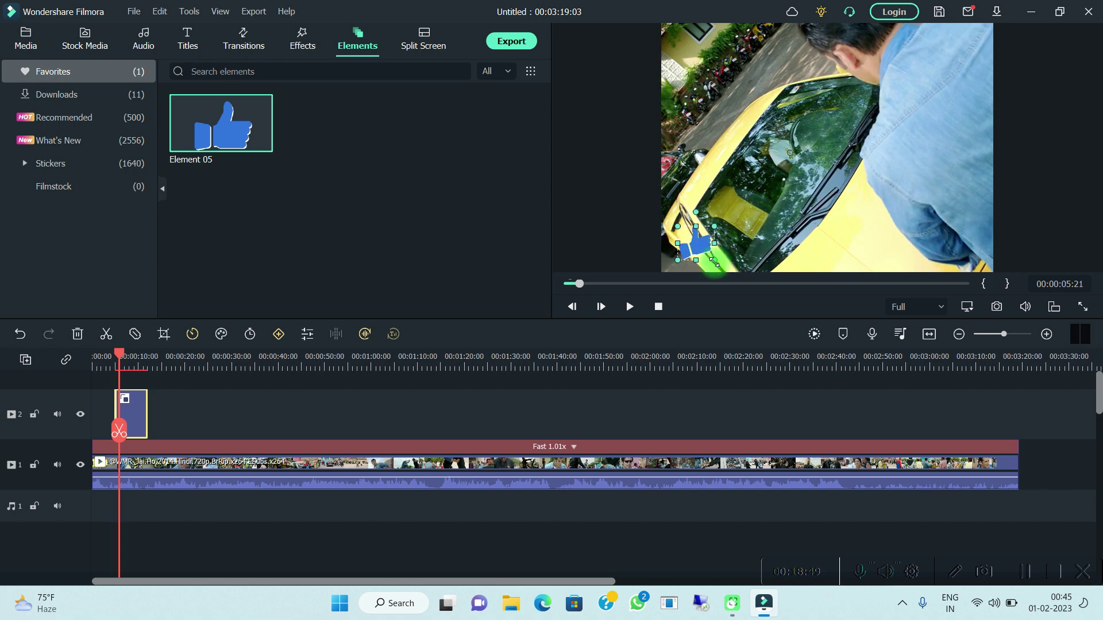
Step: Preview the thumbs-up overlay, add a second Element 05 on video track 2 at about 00:00:55, and return the playhead to 00:00:04:15
click(629, 306)
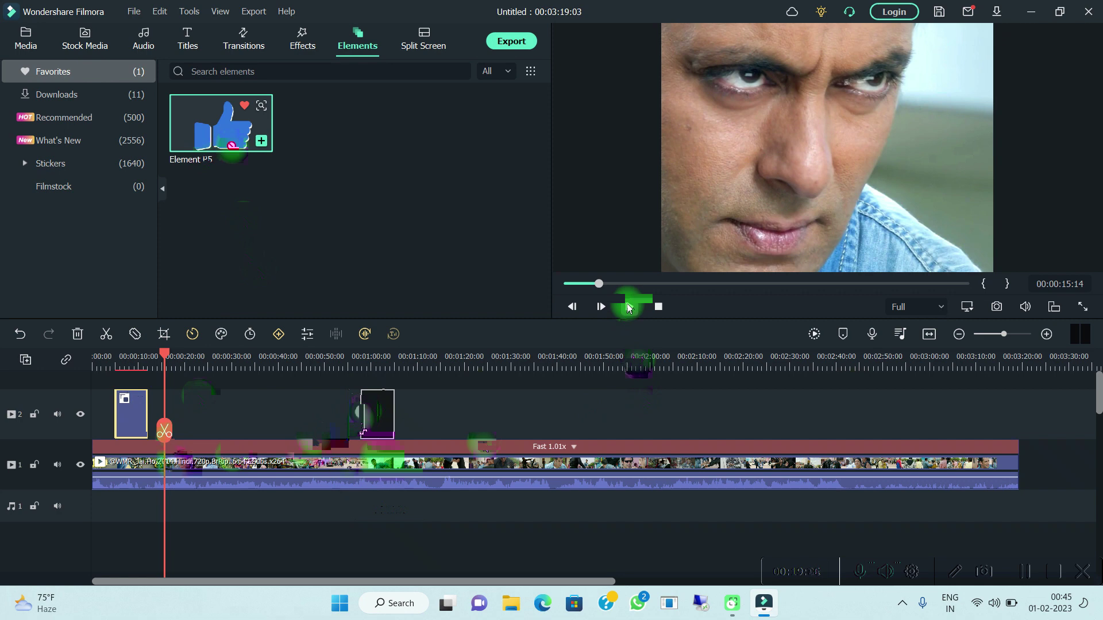
drag(164, 431, 114, 440)
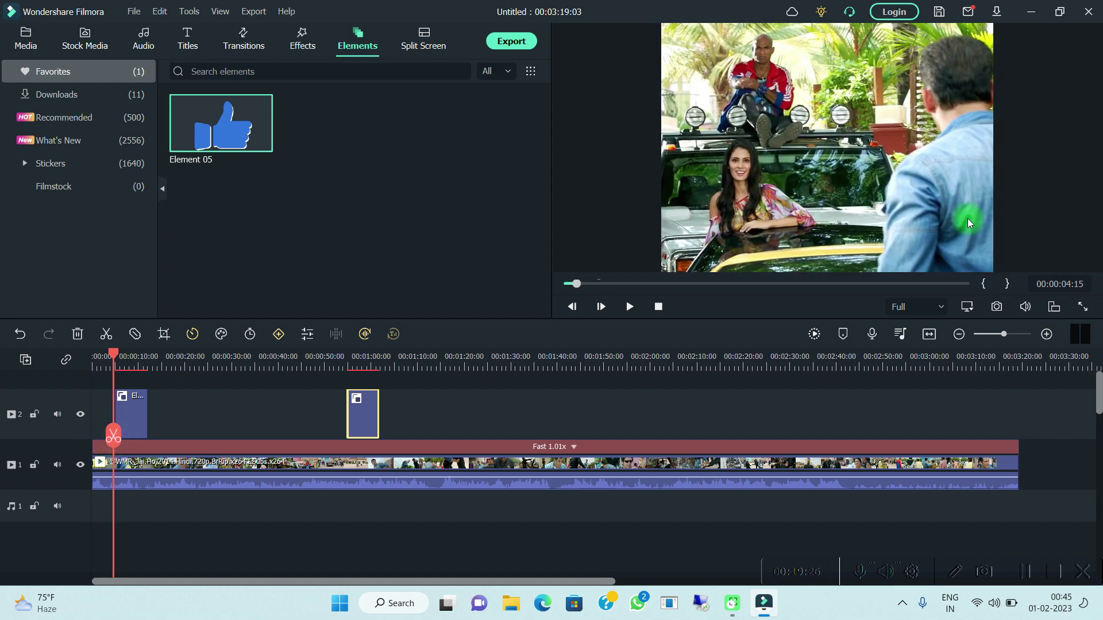
Step: Switch to Chrome with profile 3, search Google for facebook creator studio, and open the Facebook Creator Studio result
click(1032, 12)
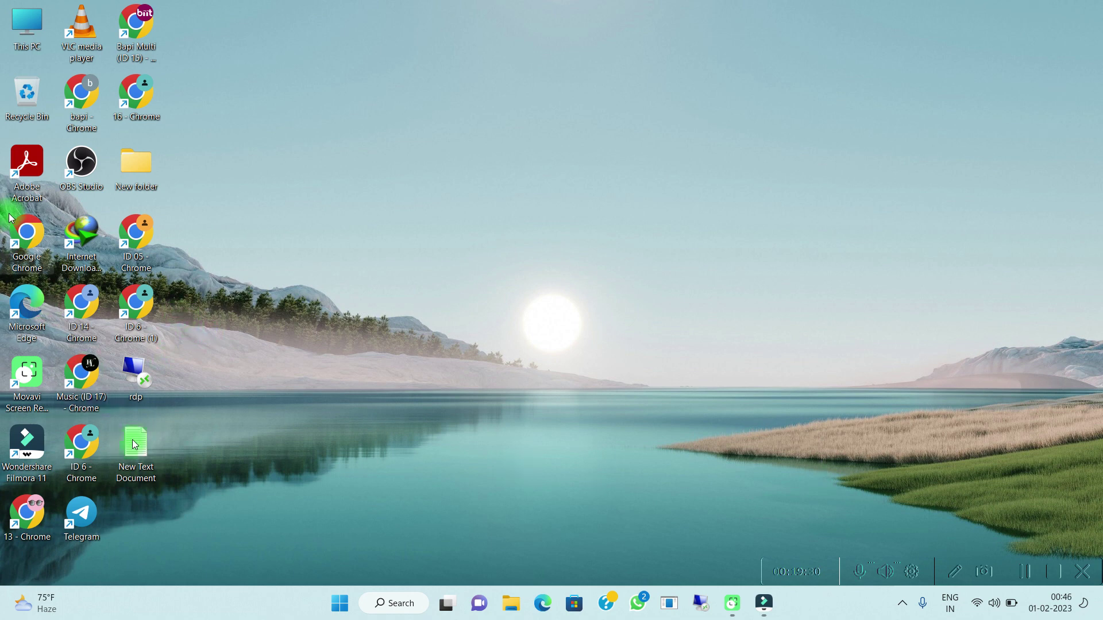
double_click(24, 224)
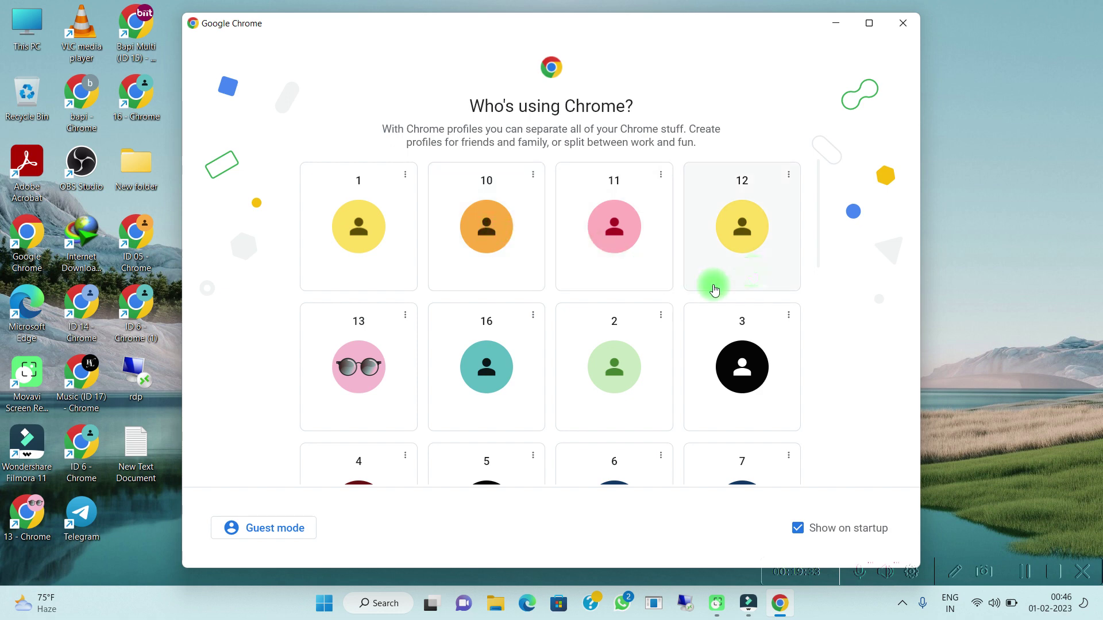
click(722, 366)
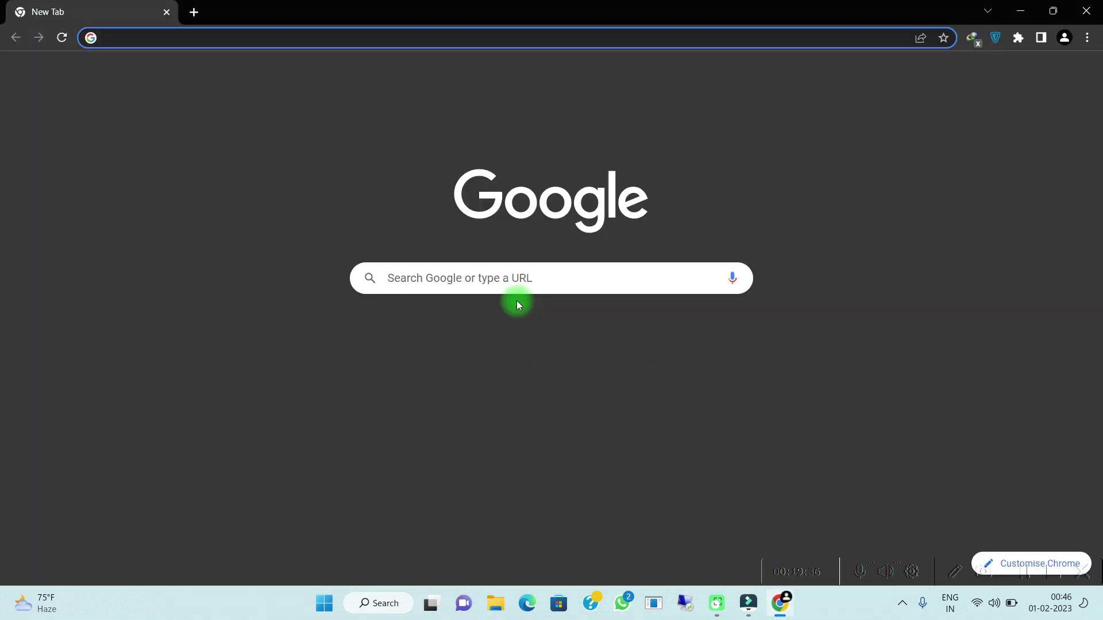
click(474, 279)
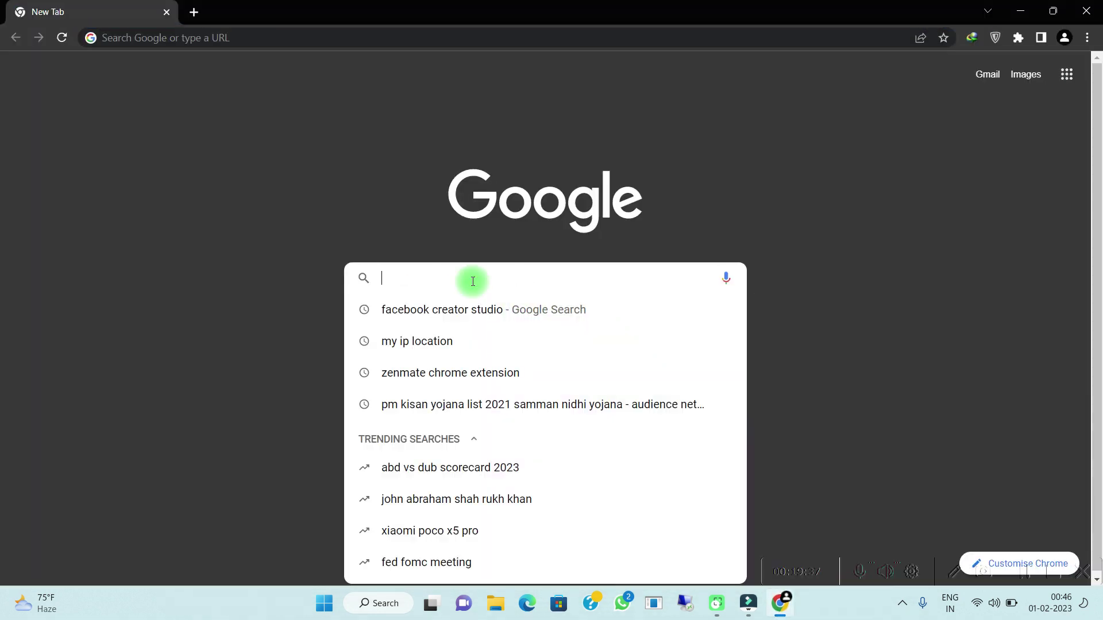
click(463, 311)
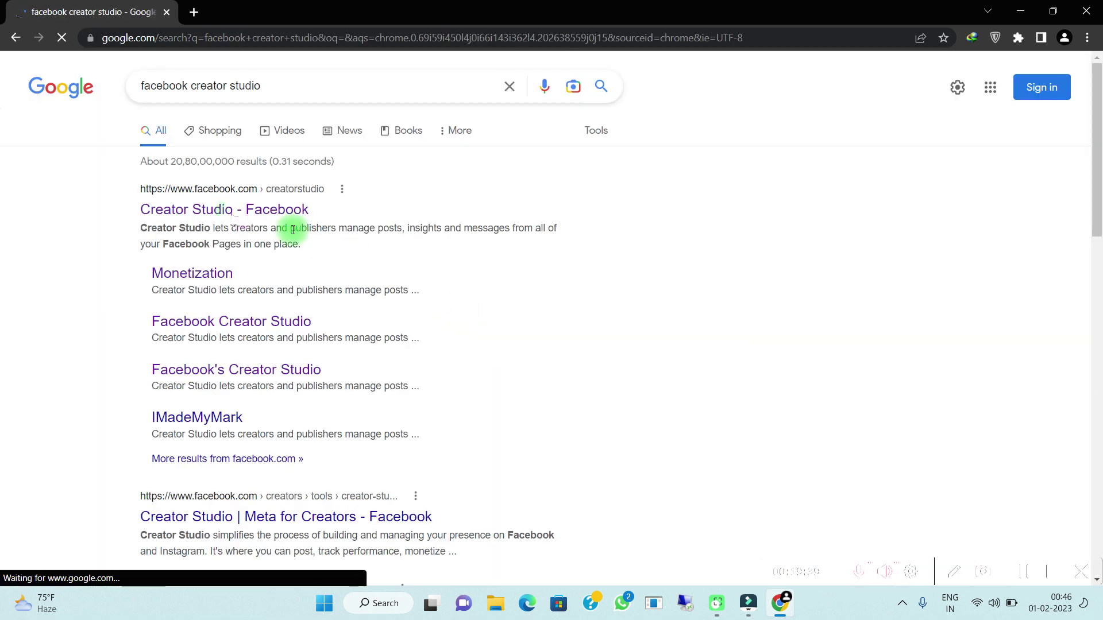
click(227, 211)
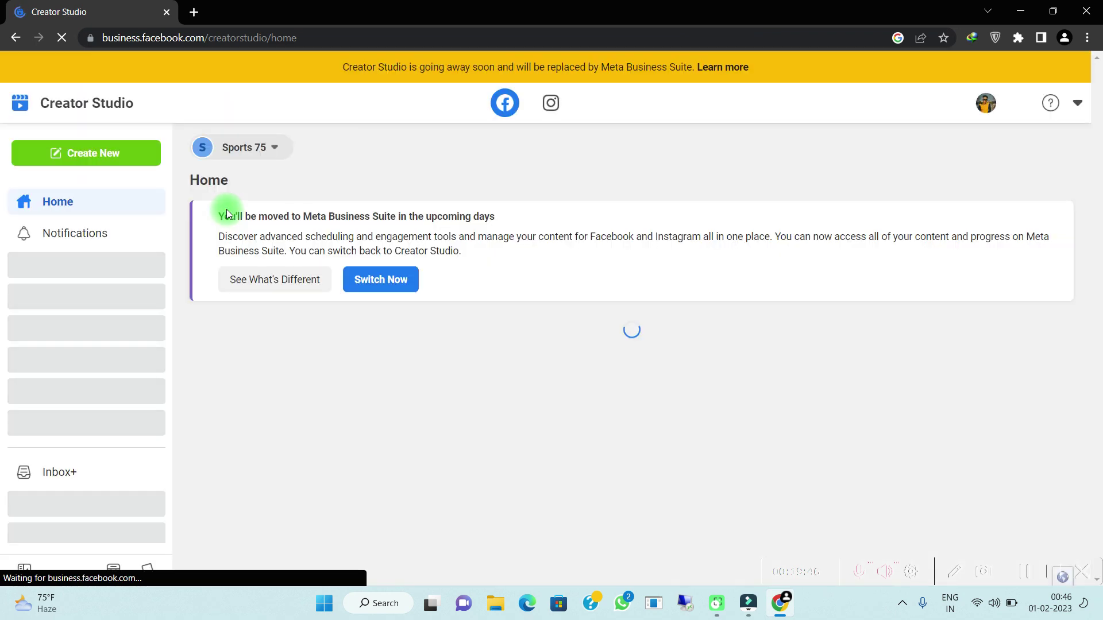
Step: Open the Sound collection from the creative tools in Creator Studio, after reviewing the page's recent posts and live dashboard
scroll(265, 166, down, 4)
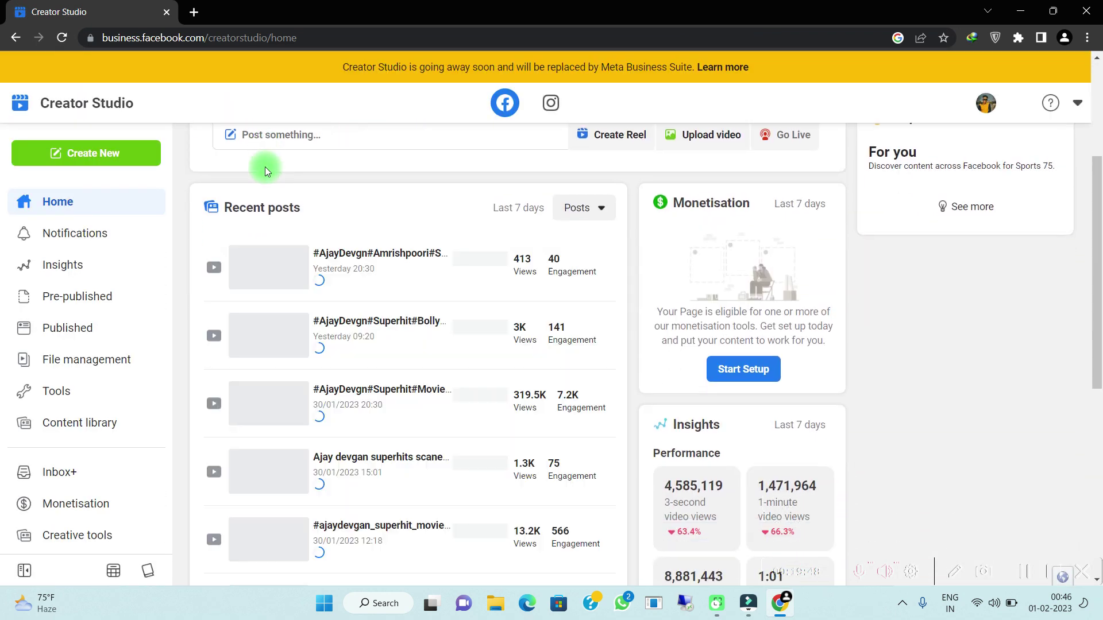
scroll(232, 363, down, 4)
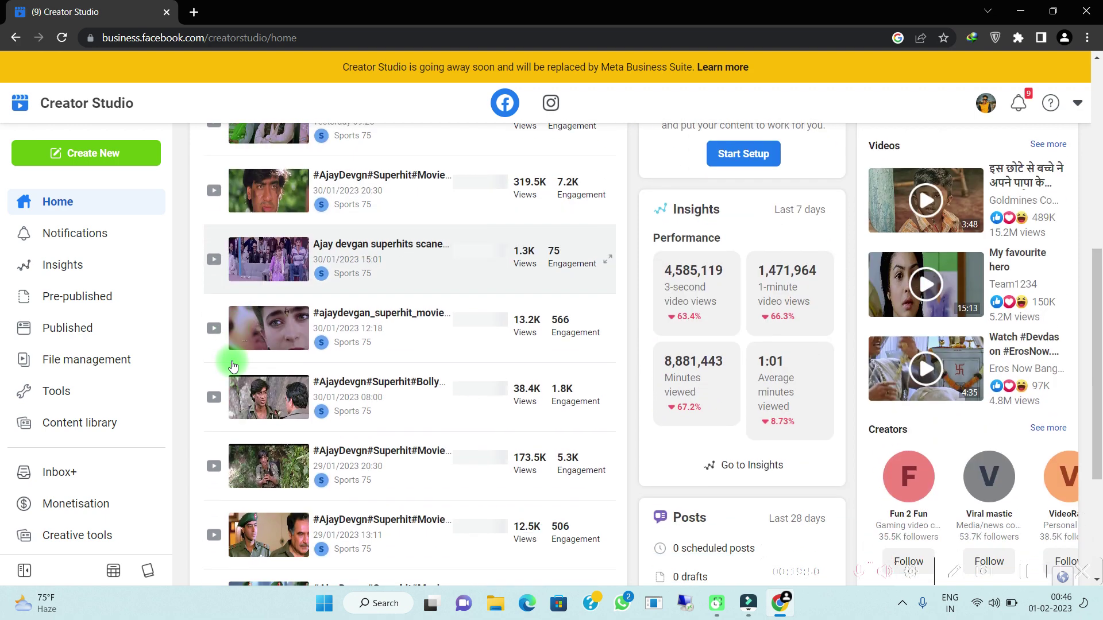
scroll(180, 457, down, 4)
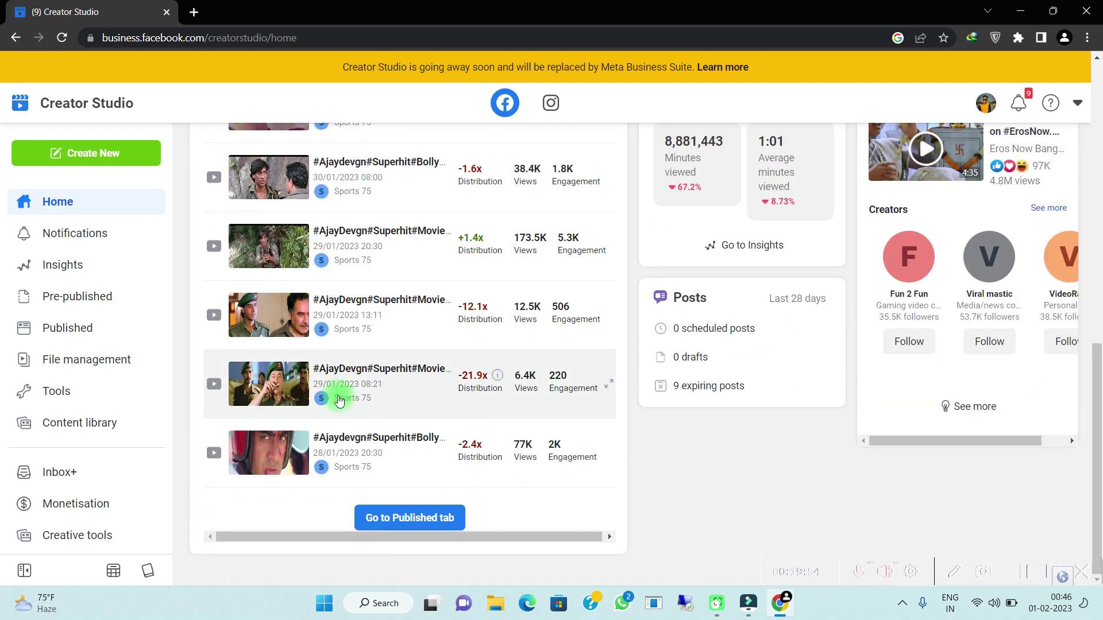
scroll(333, 391, up, 1)
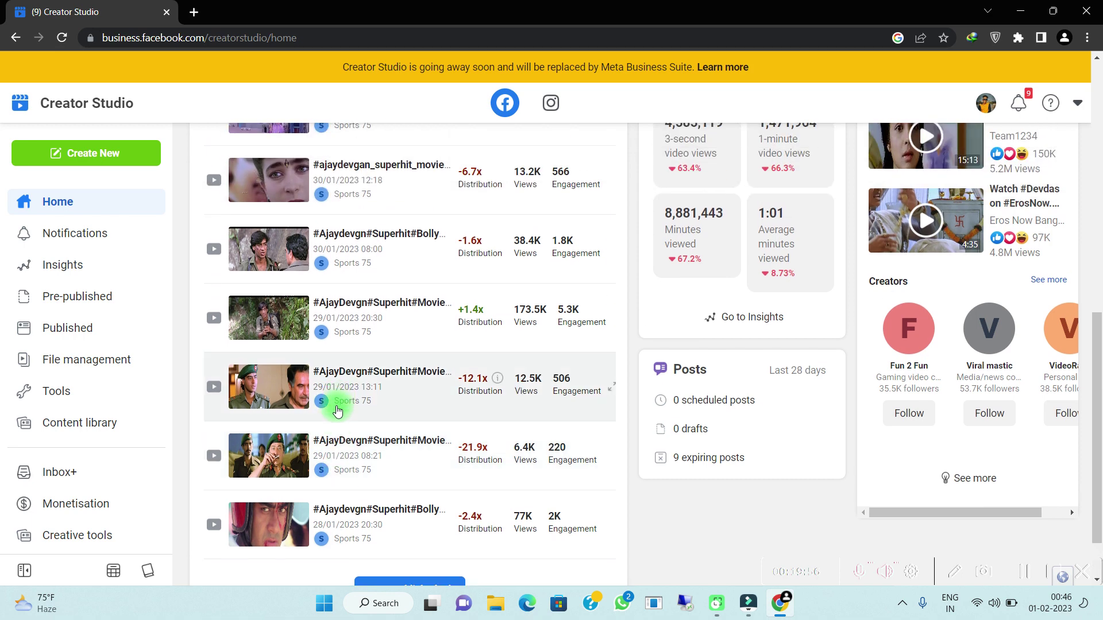
scroll(135, 454, down, 3)
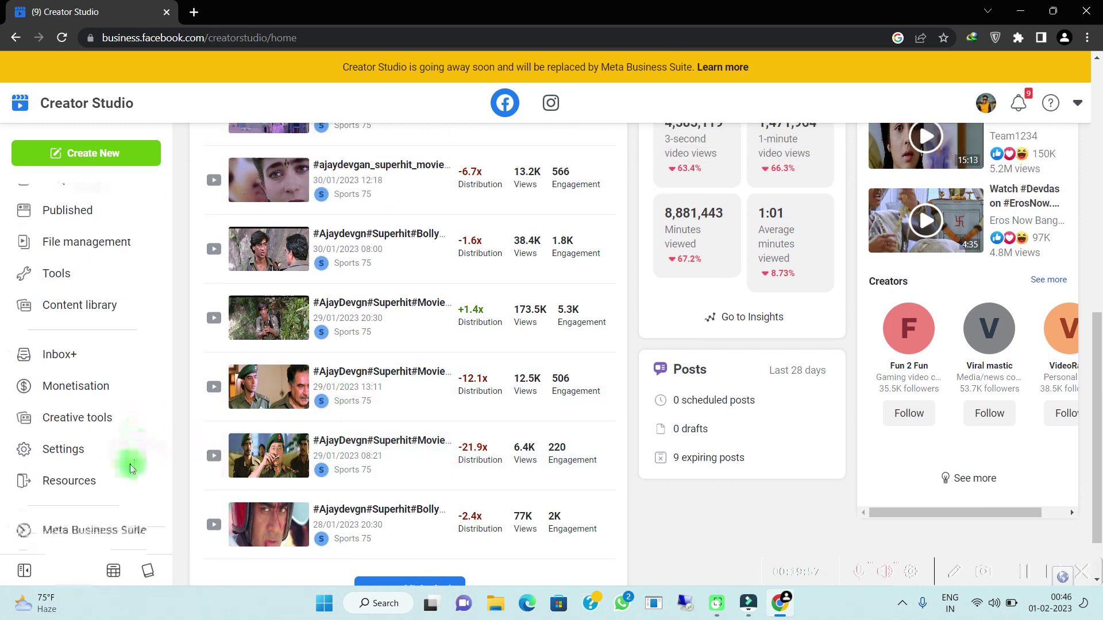
click(81, 416)
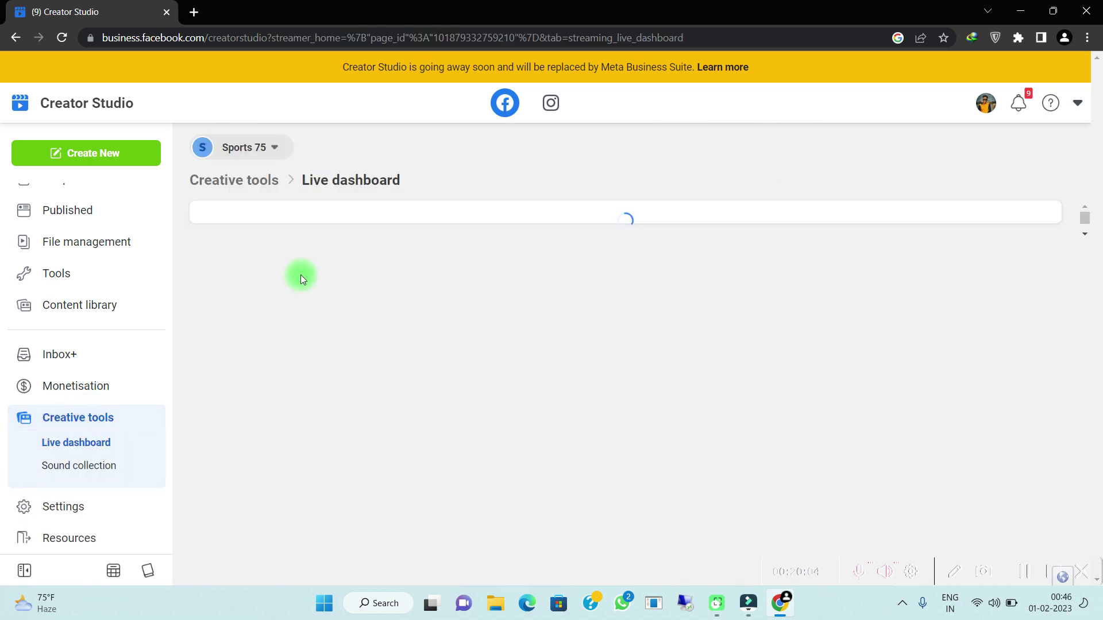
scroll(304, 276, down, 2)
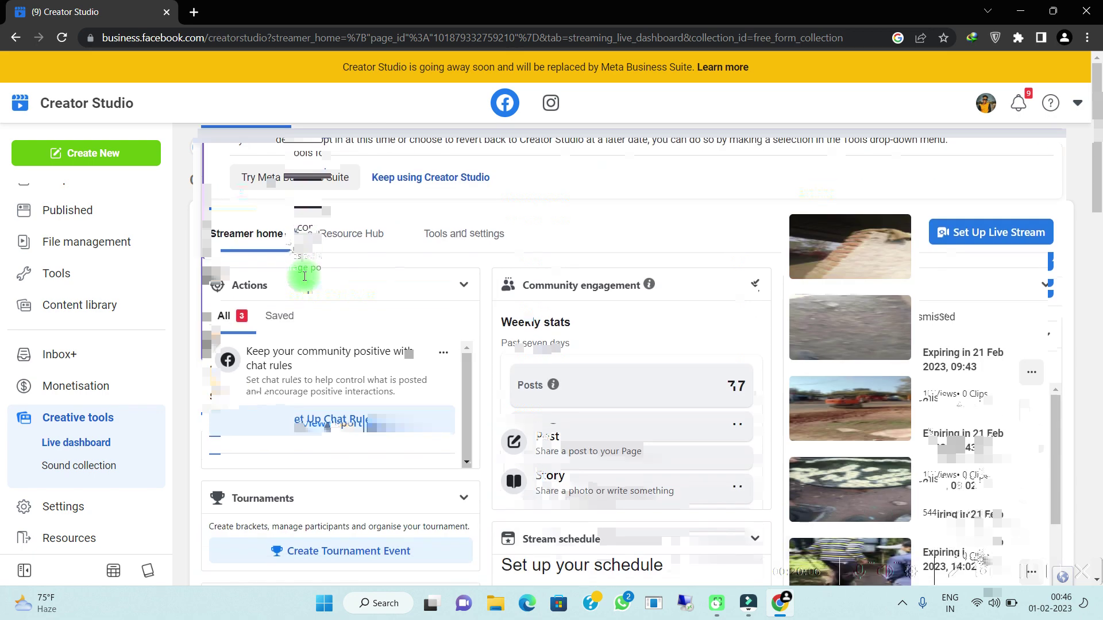
scroll(304, 276, down, 2)
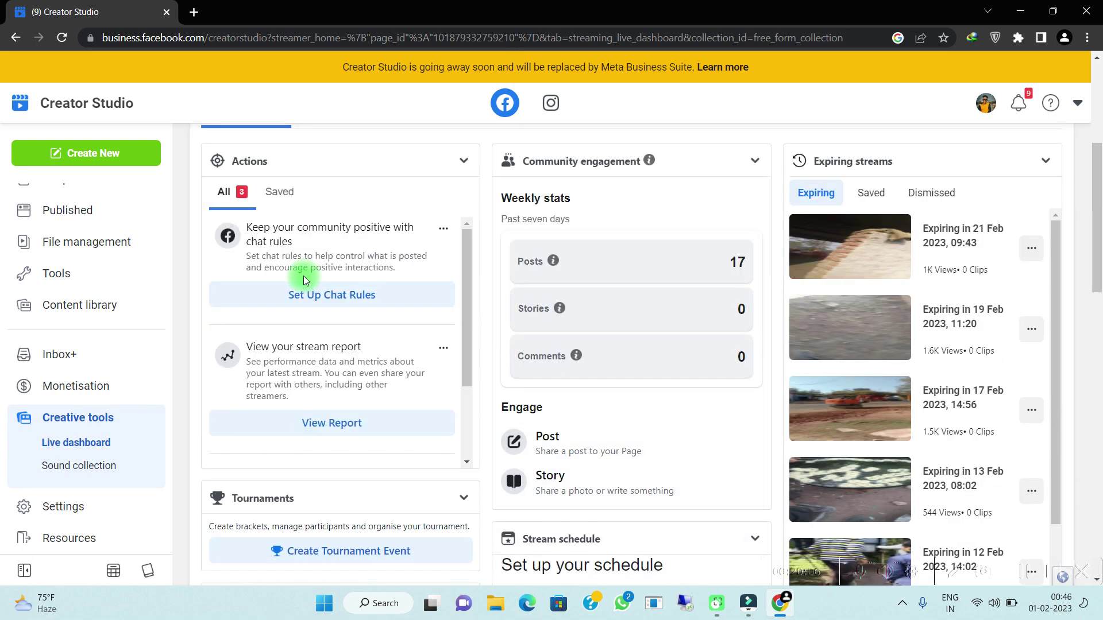
click(88, 478)
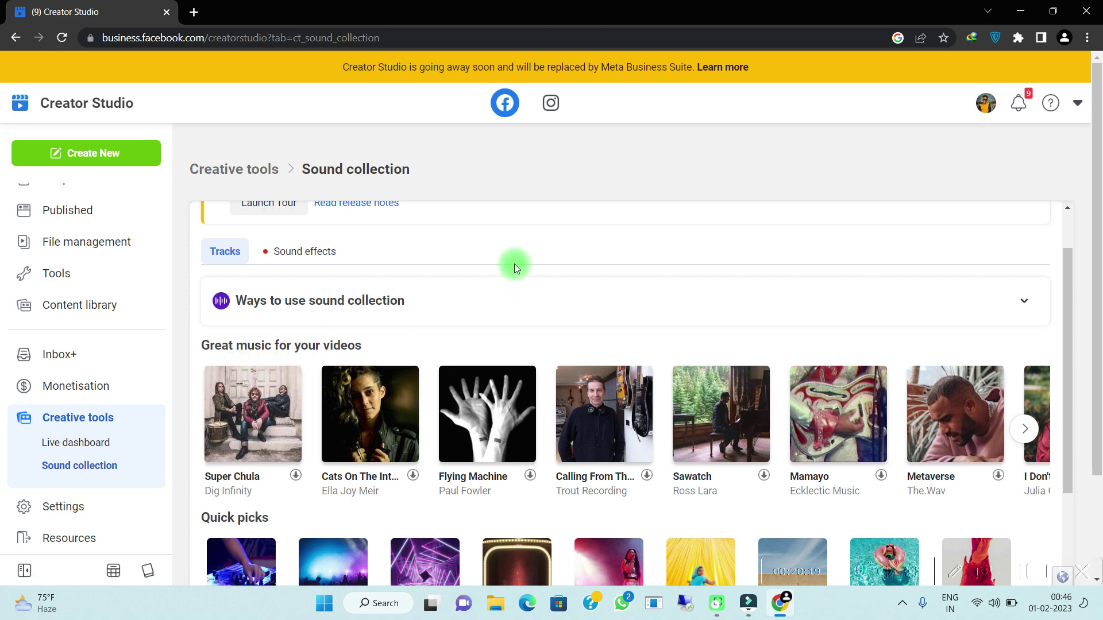
Step: Filter the Sound collection tracks by vocals to show only No vocals
scroll(514, 264, down, 4)
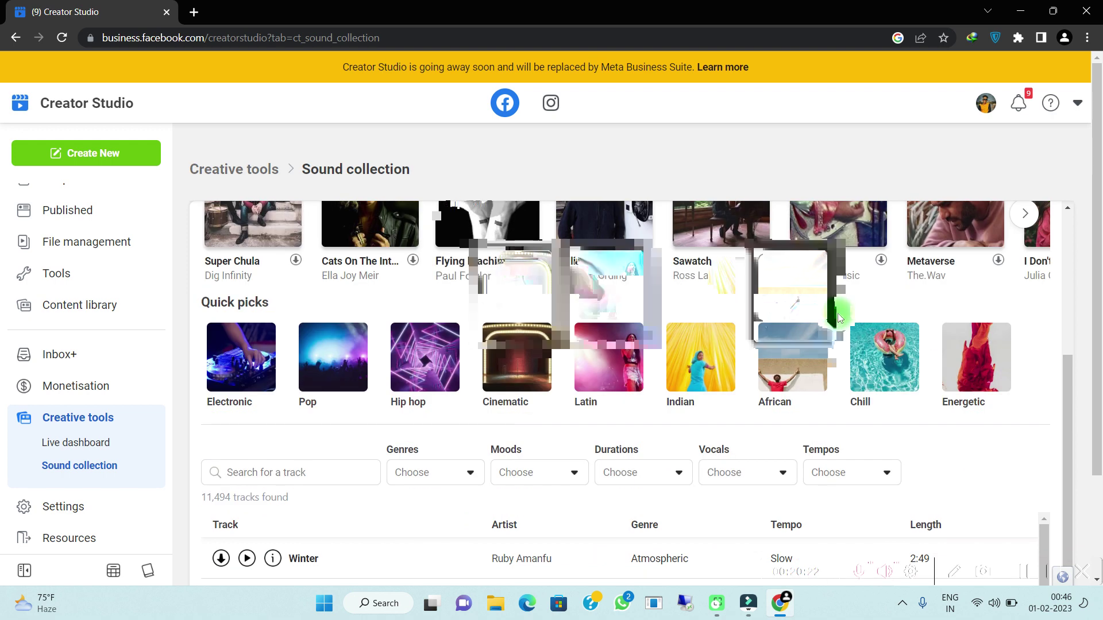
scroll(793, 475, down, 1)
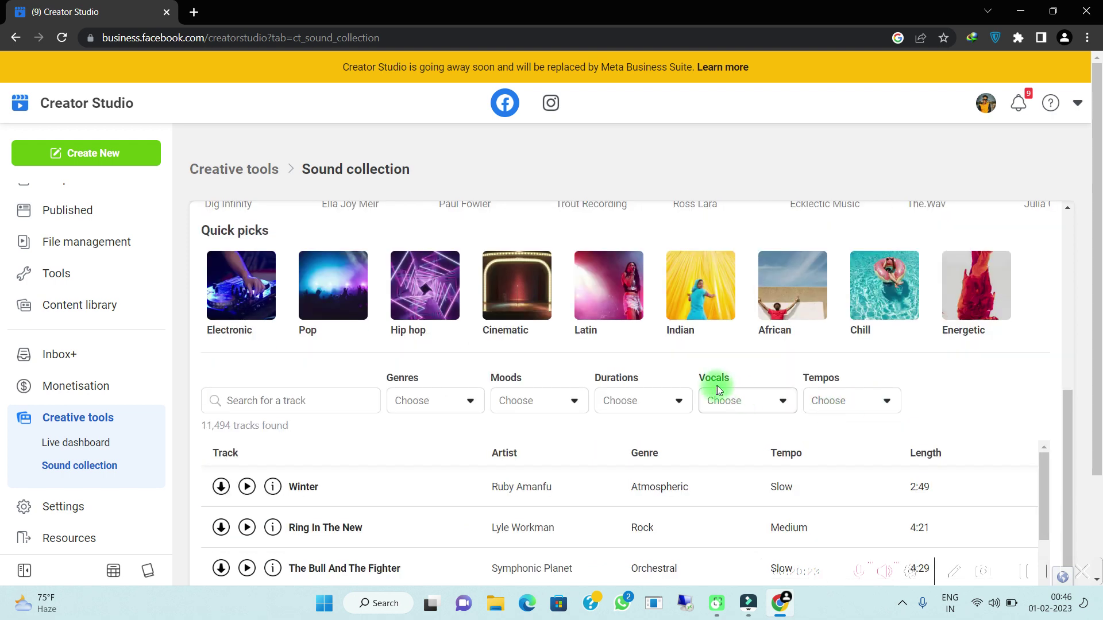
click(747, 402)
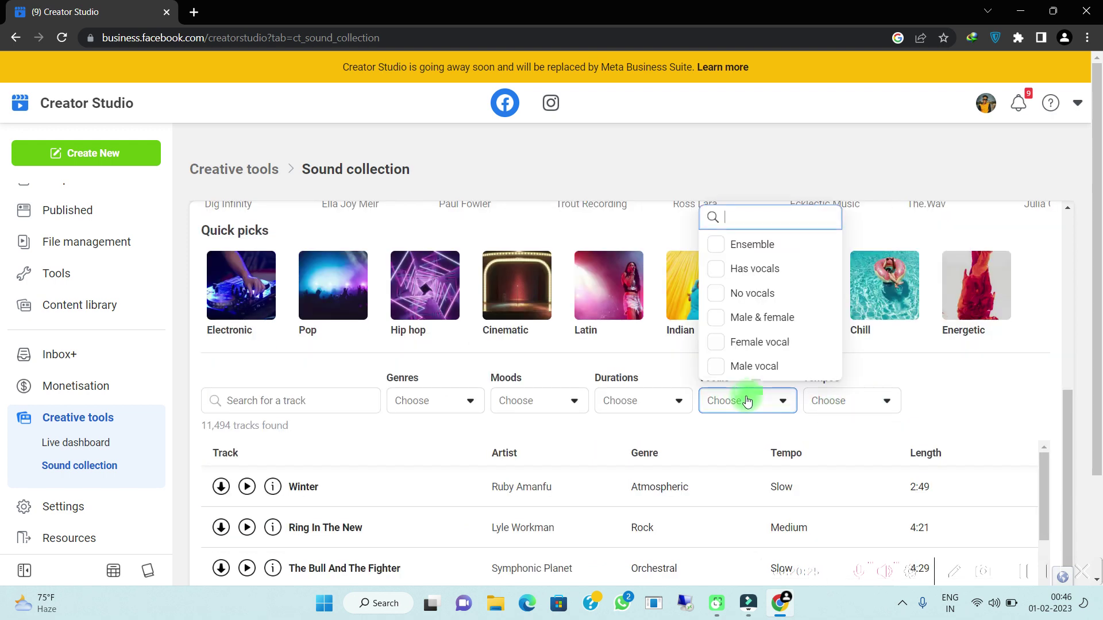
click(734, 293)
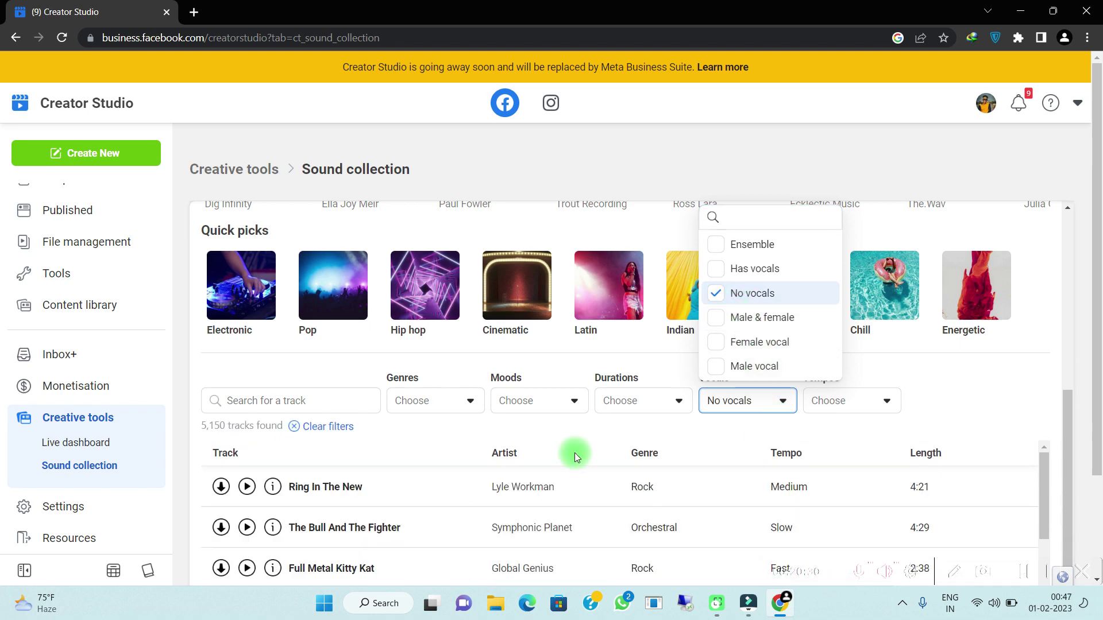
Step: Browse the filtered tracks and briefly preview Ring In The New, pausing its playback
scroll(575, 454, down, 2)
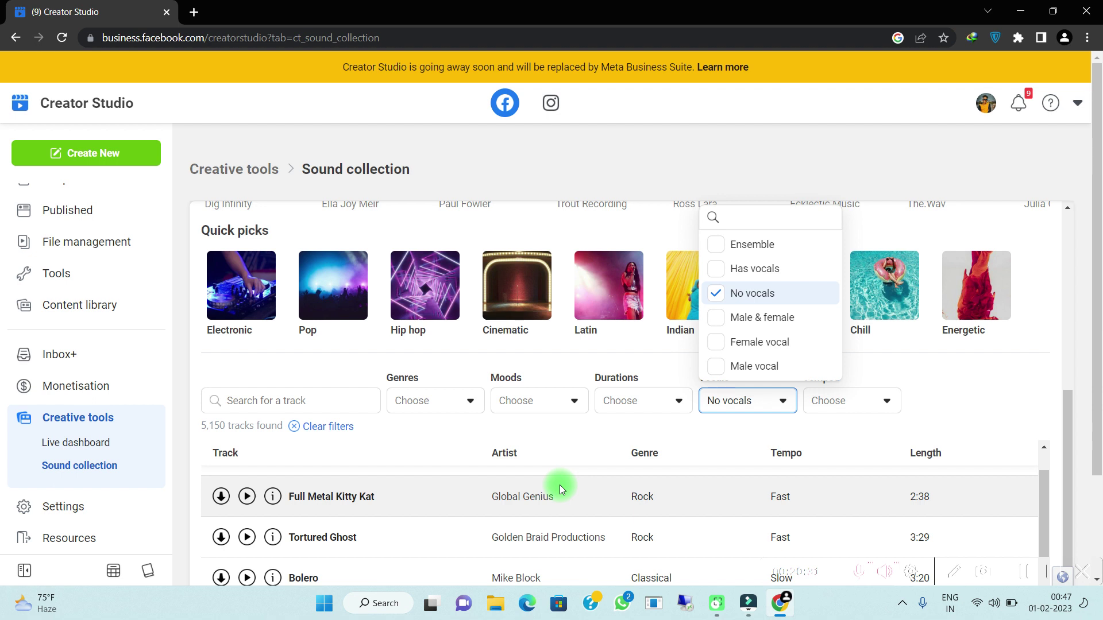
scroll(560, 484, up, 2)
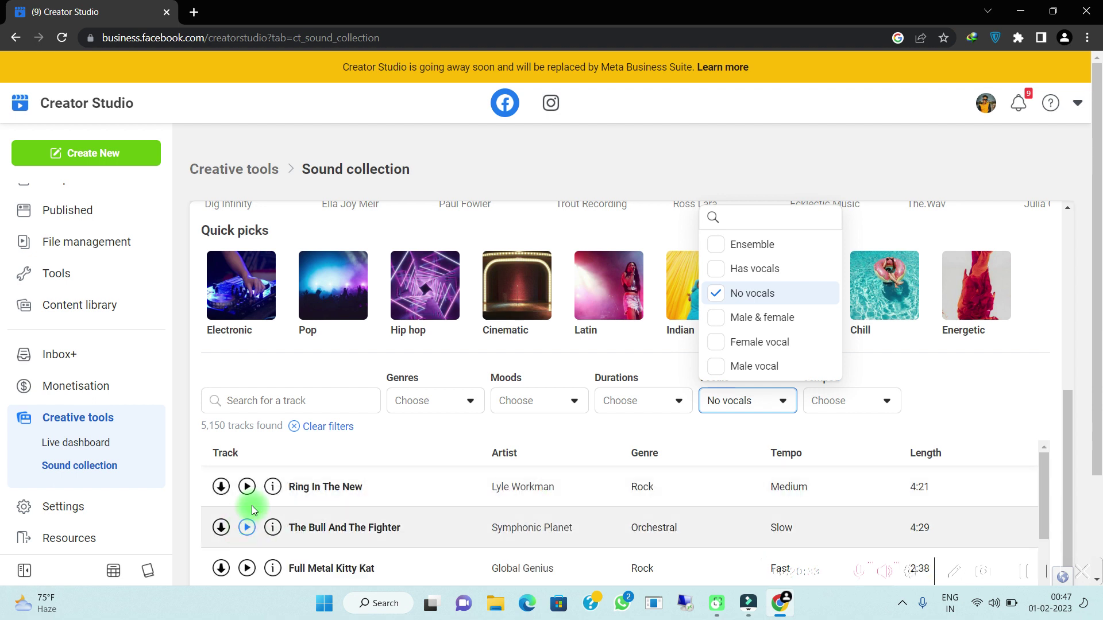
click(247, 487)
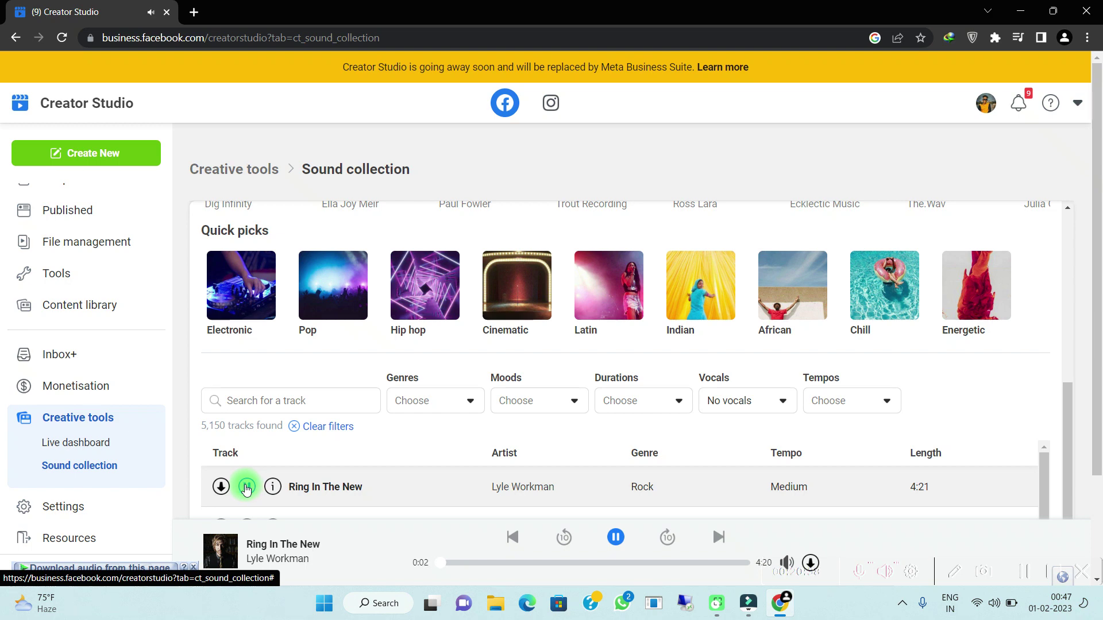
click(247, 487)
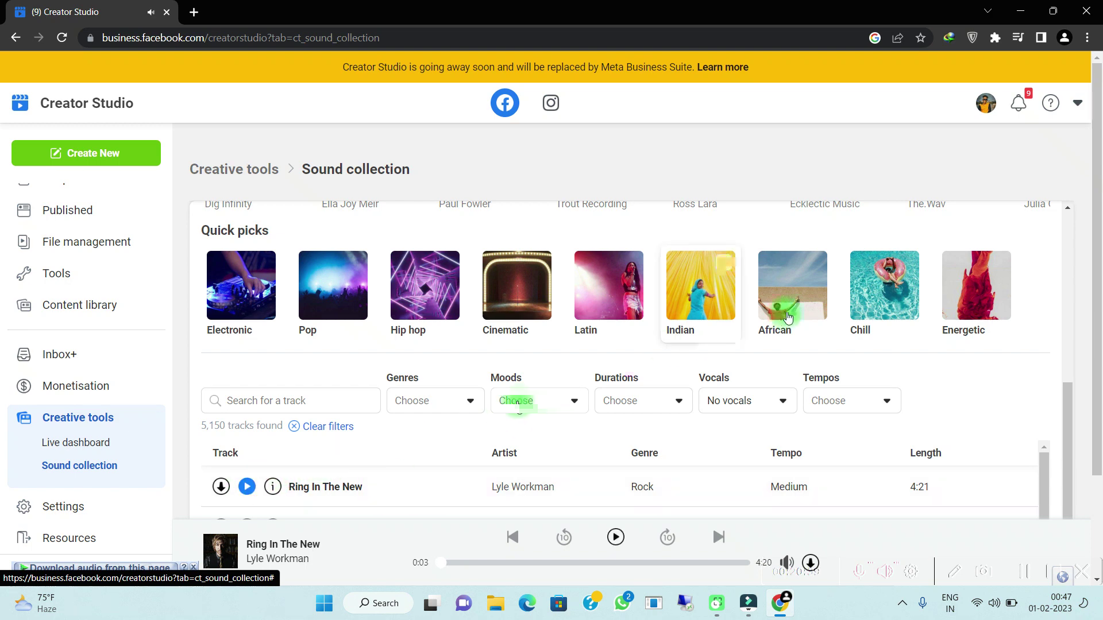
Step: Close Chrome, switch back to Wondershare Filmora, and move the timeline playhead to 00:00:01:02
click(1086, 11)
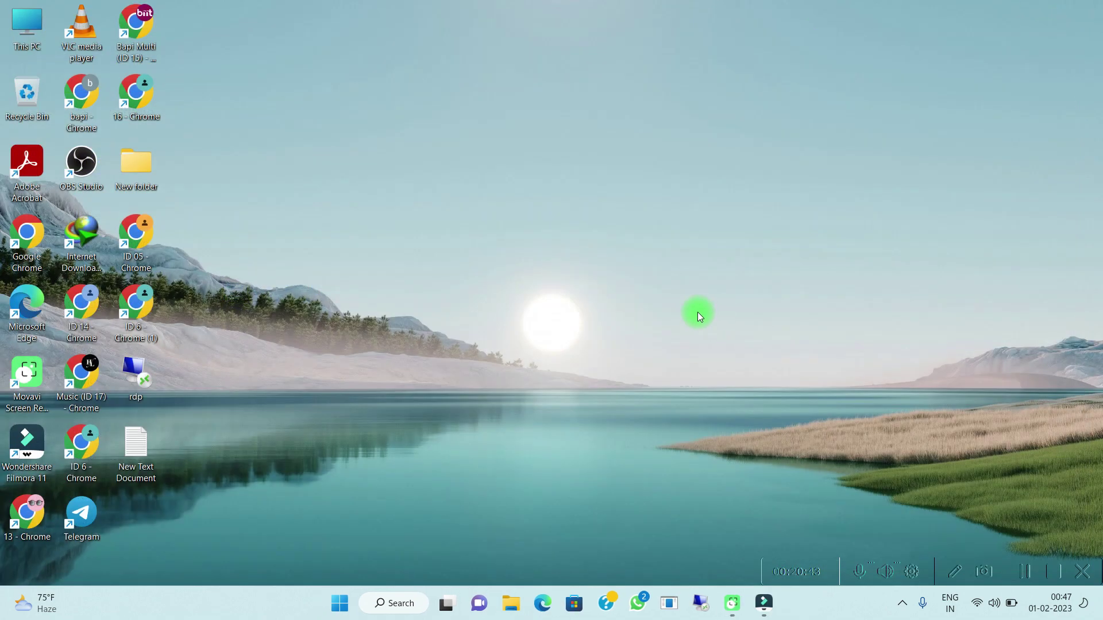
click(753, 596)
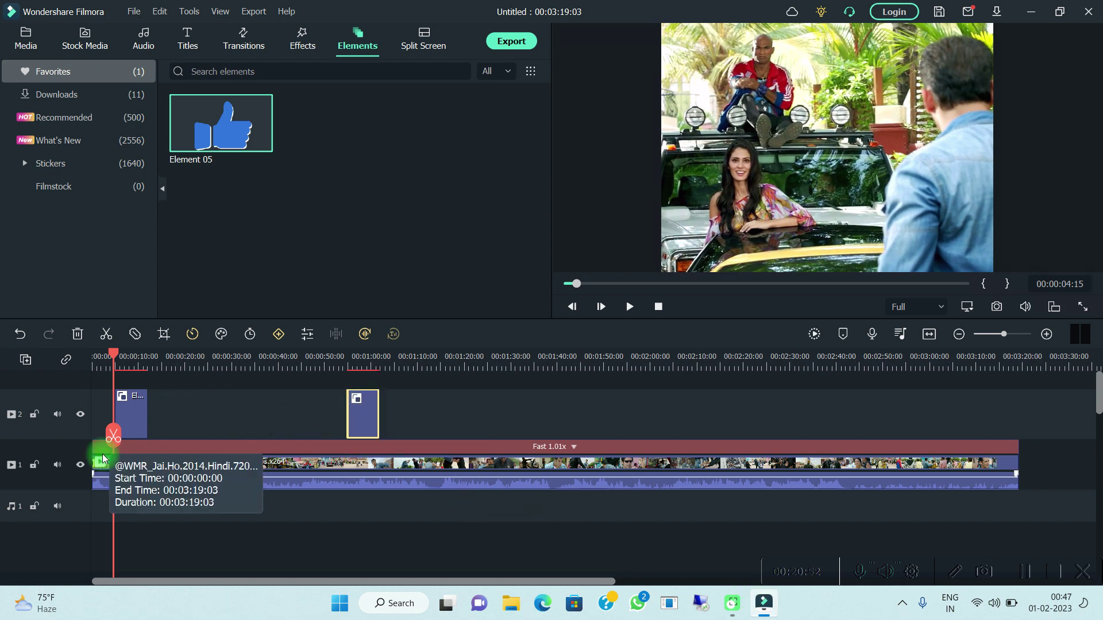
drag(110, 444, 96, 443)
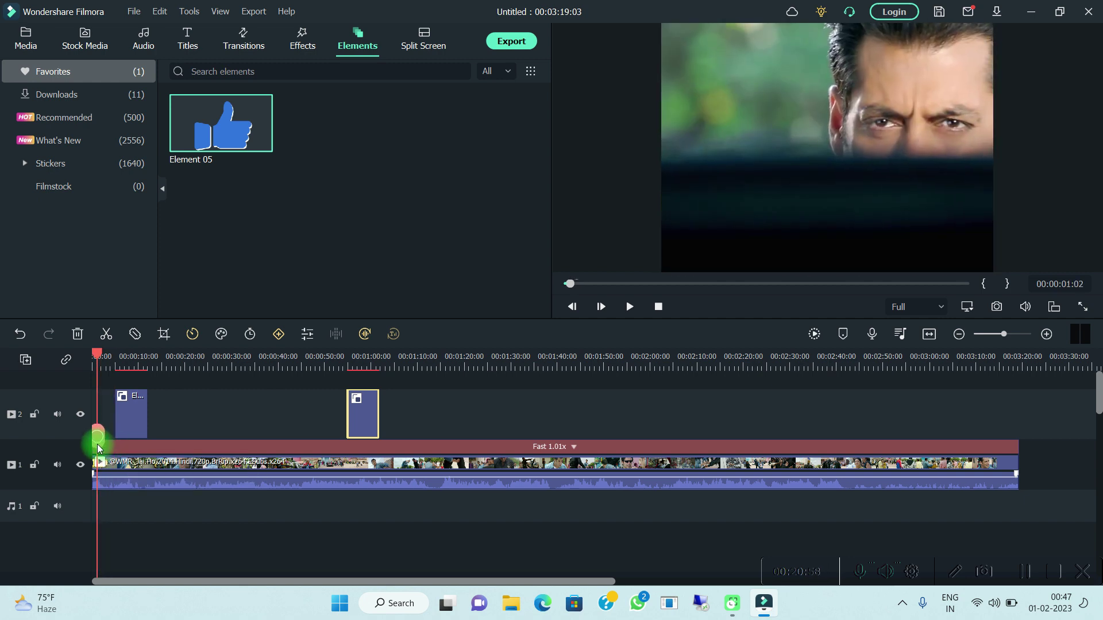
Step: Import the audio file Collect-All-Five from New folder on drive E: into the project media
click(26, 37)
click(233, 146)
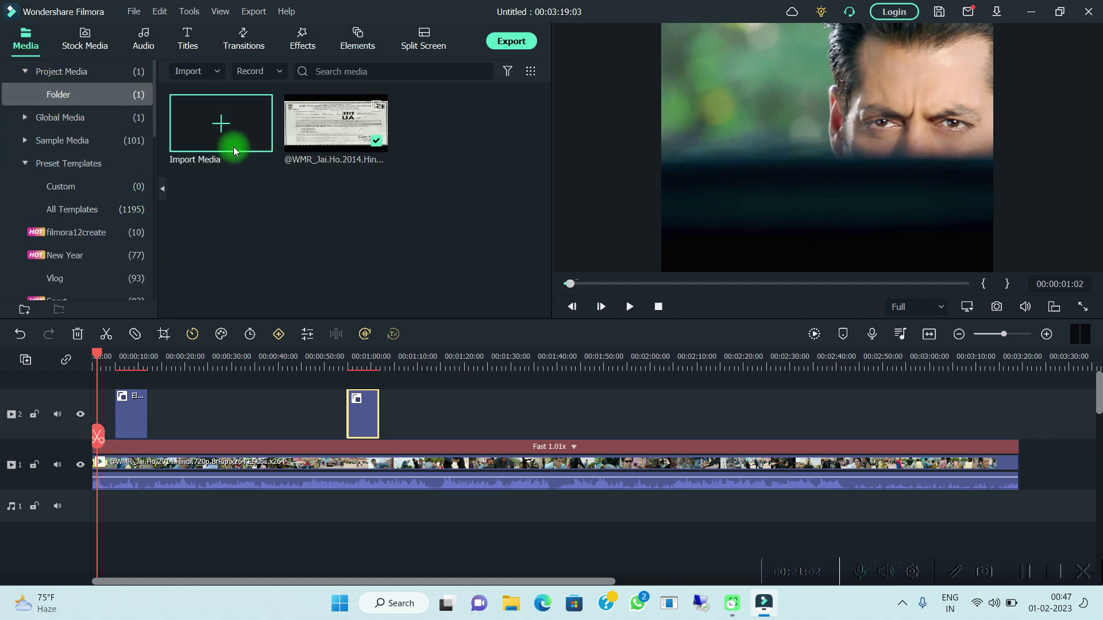
scroll(233, 165, down, 5)
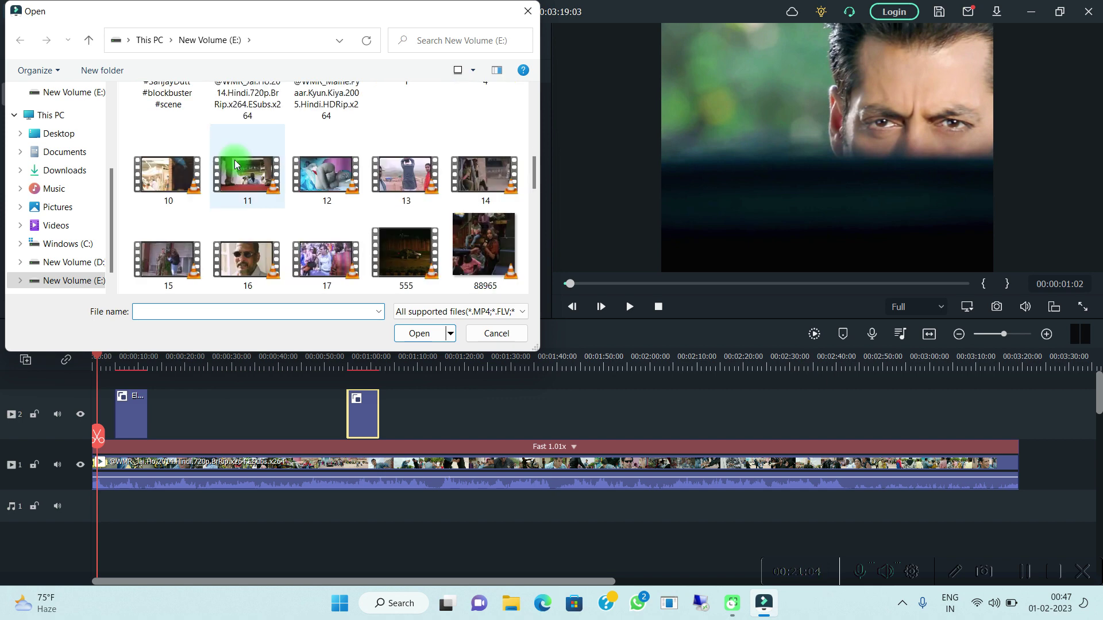
scroll(235, 165, up, 2)
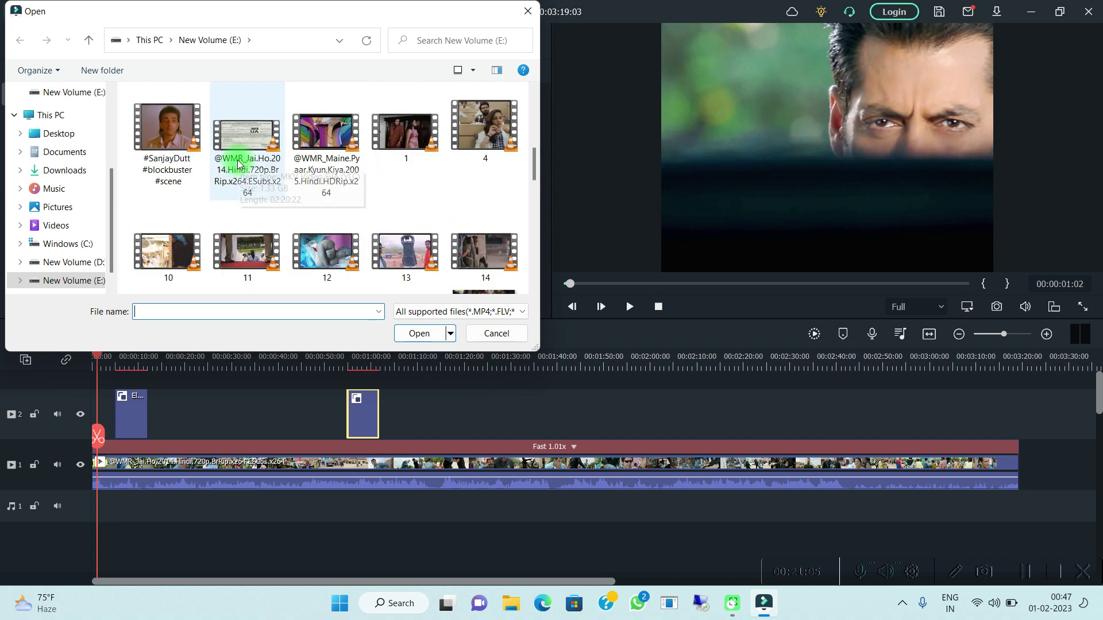
scroll(254, 151, up, 3)
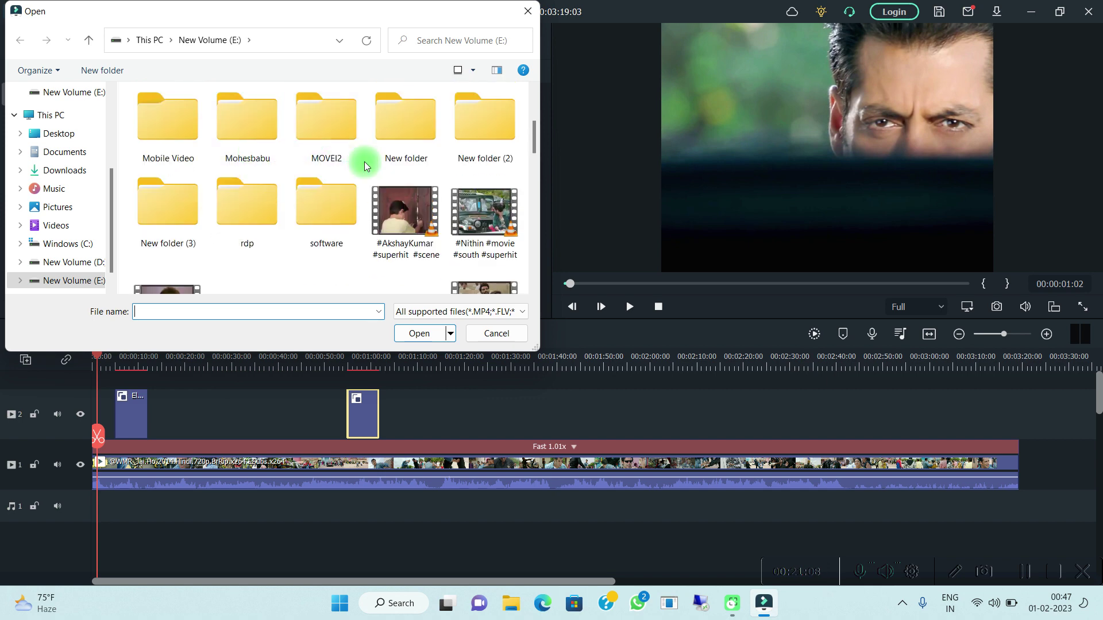
double_click(385, 160)
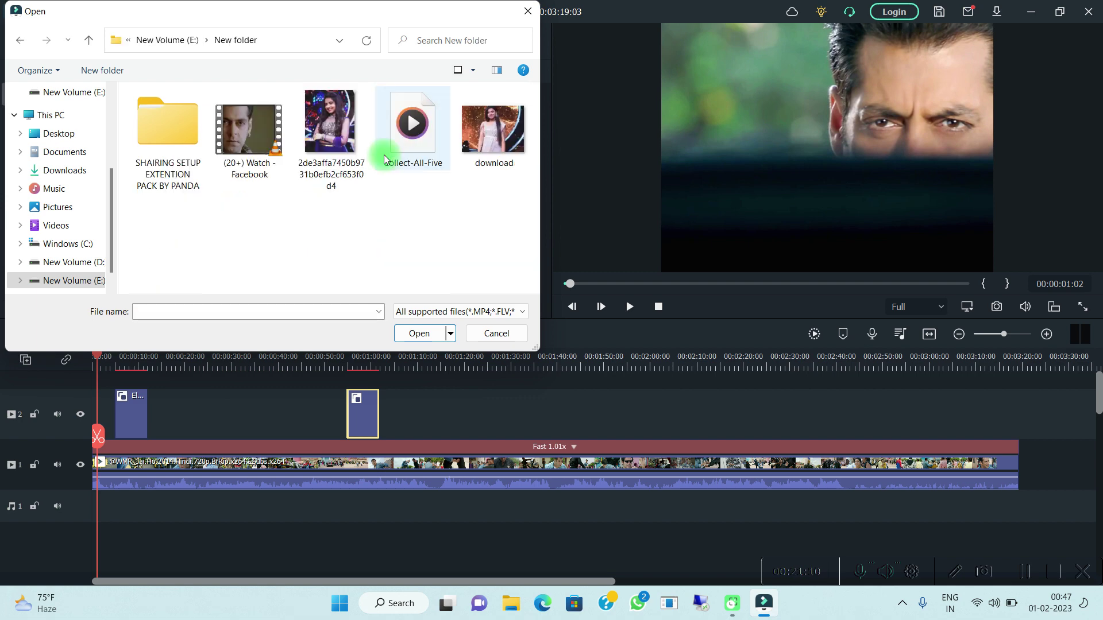
click(385, 160)
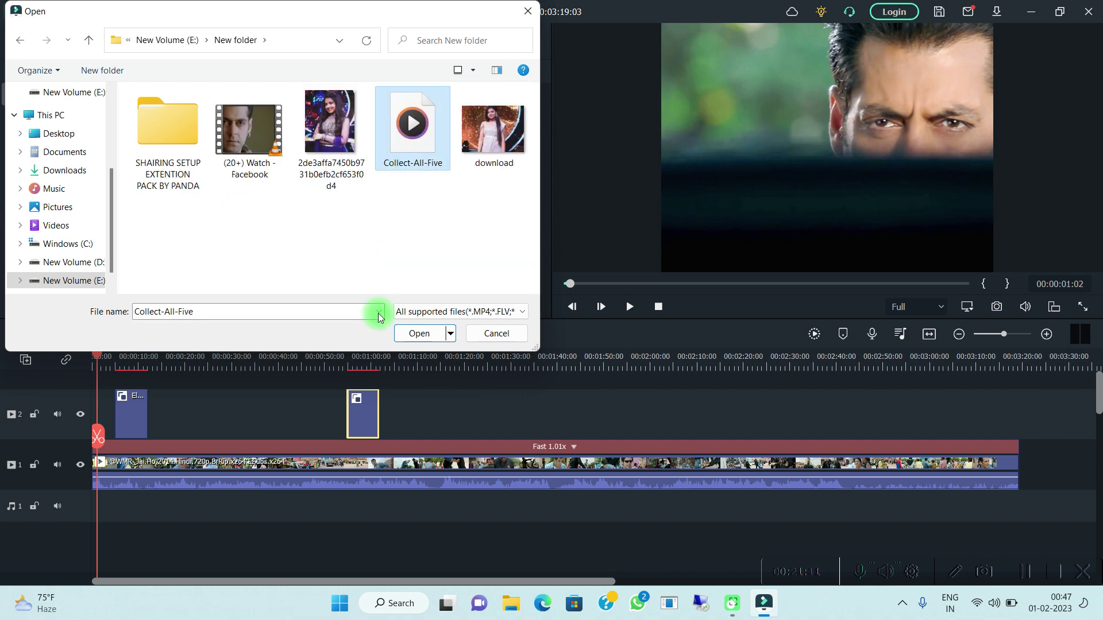
click(404, 332)
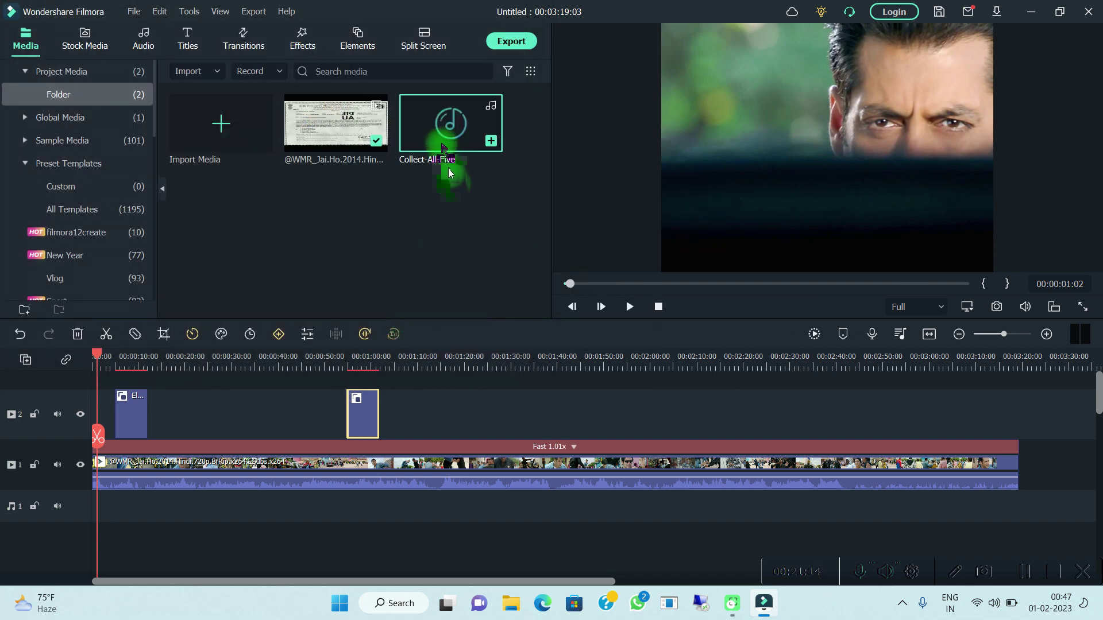
Step: Place Collect-All-Five at the very start of audio track 1 and lower its volume
drag(448, 172, 103, 522)
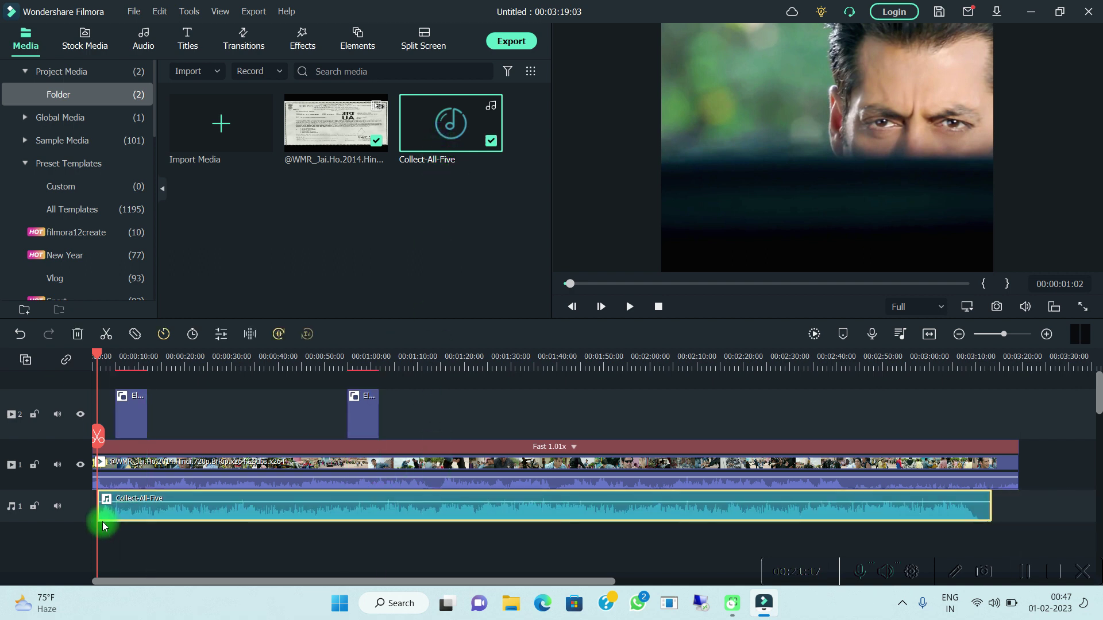
drag(194, 503, 178, 506)
drag(97, 437, 82, 440)
click(185, 509)
drag(185, 509, 168, 508)
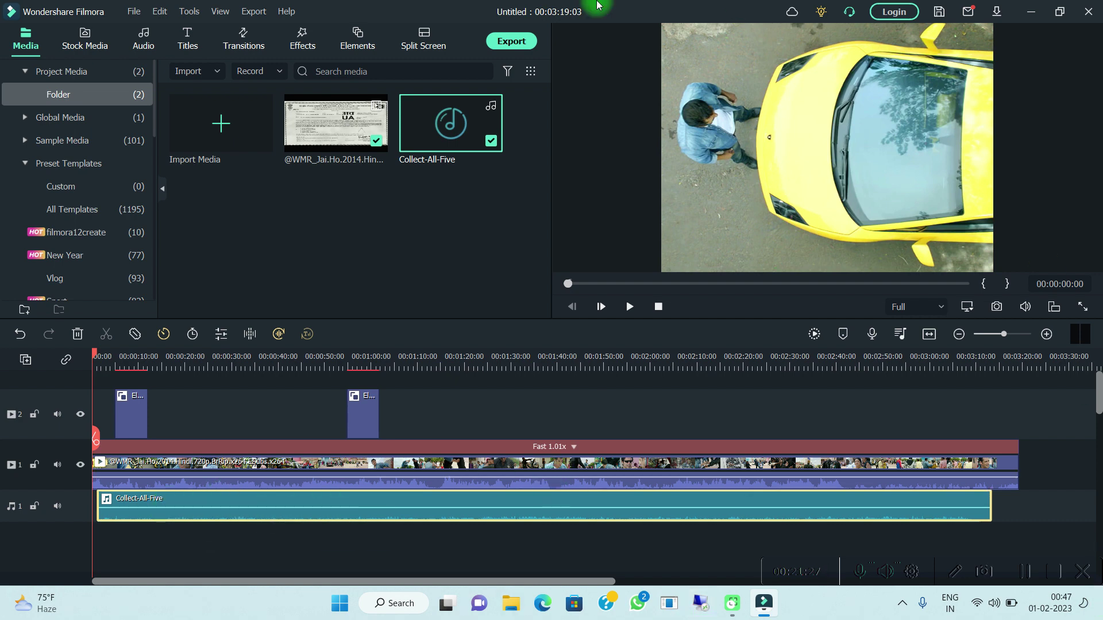
drag(353, 495, 311, 501)
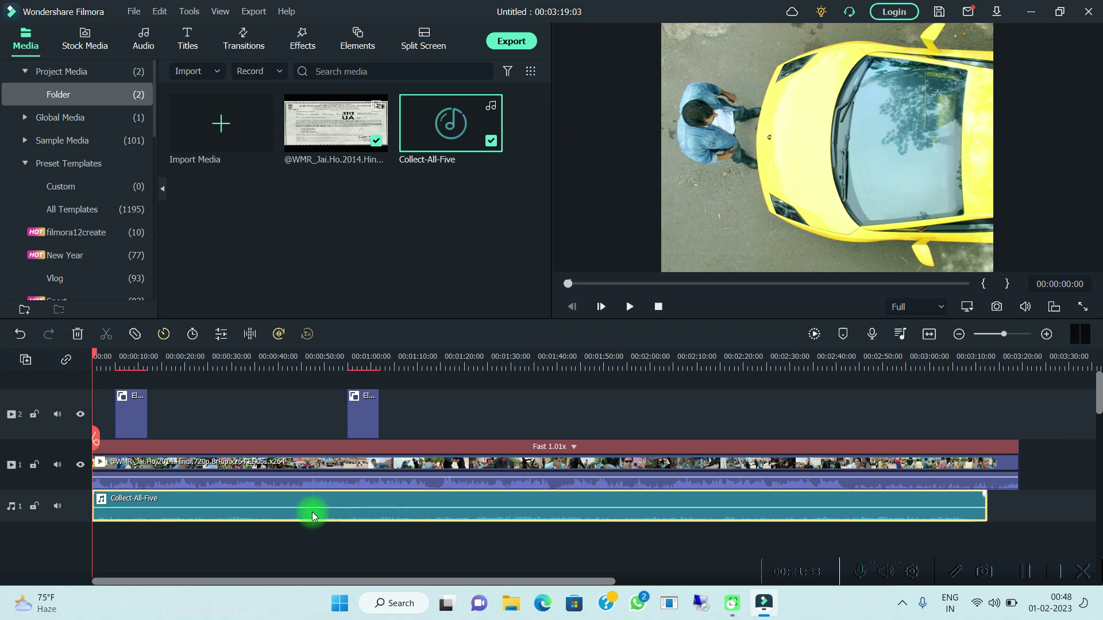
mouse_move(312, 512)
drag(310, 508, 311, 516)
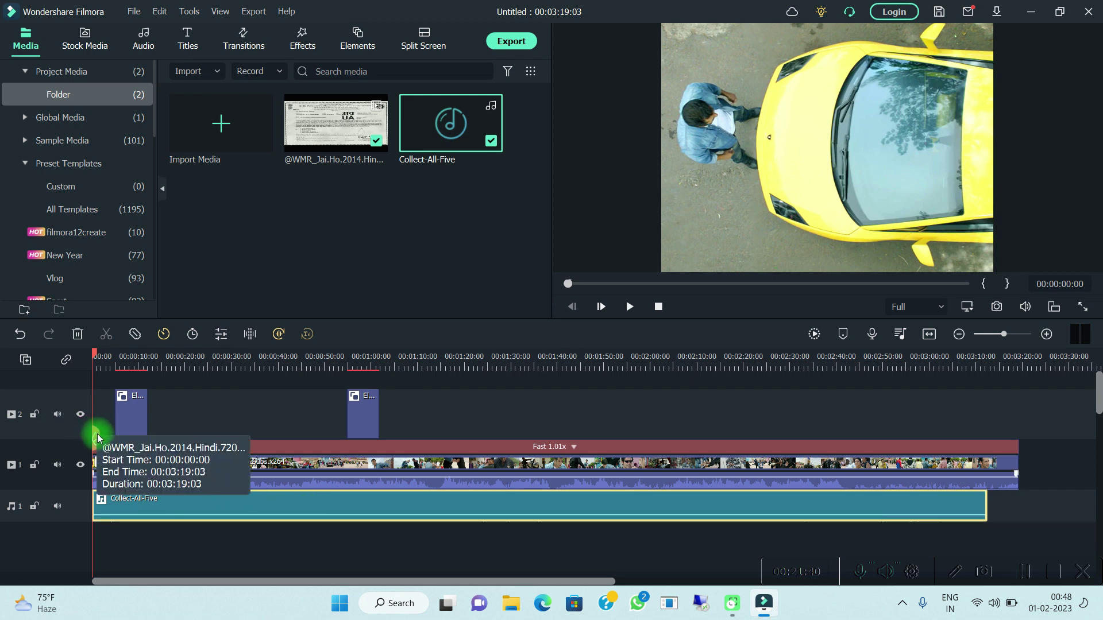
Step: Lock video track 1 and split the Collect-All-Five audio clip at 00:00:37:01
drag(98, 433, 265, 512)
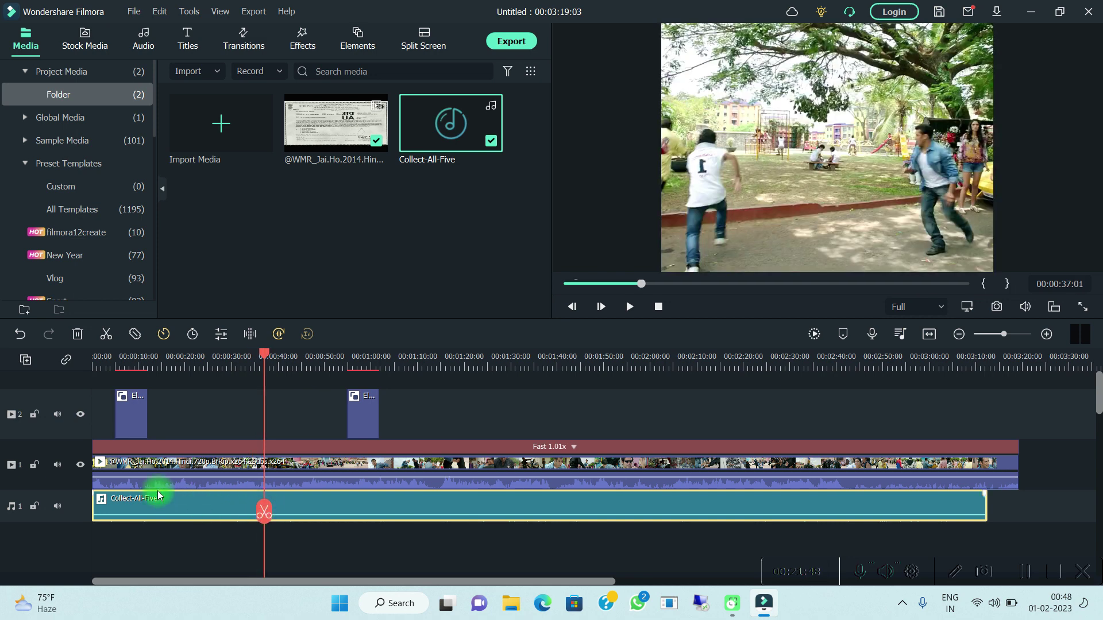
click(35, 466)
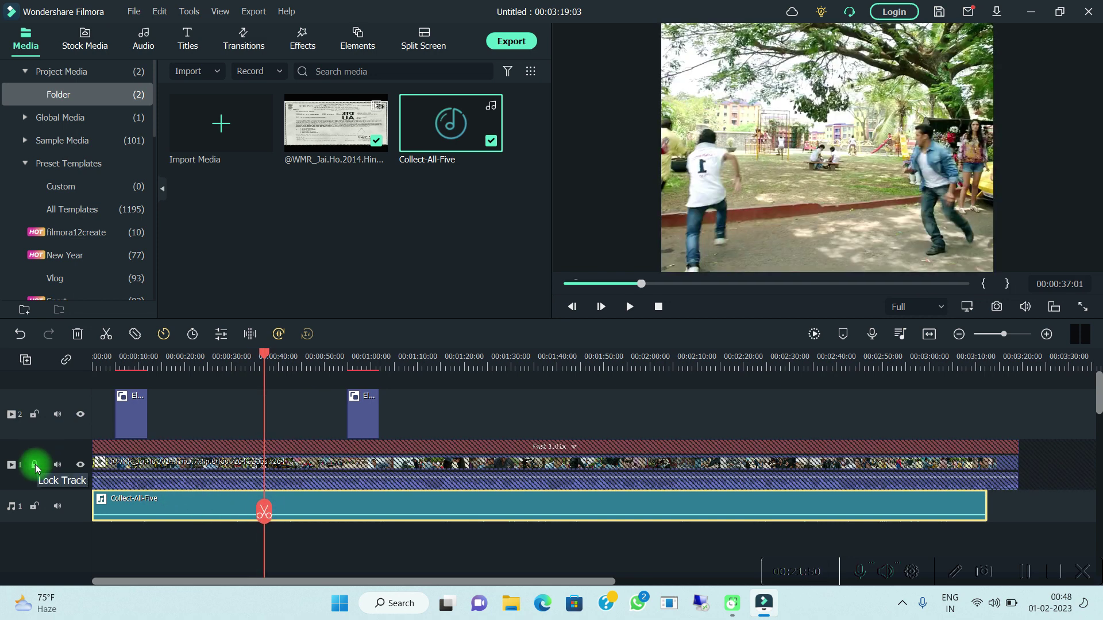
click(265, 511)
click(265, 518)
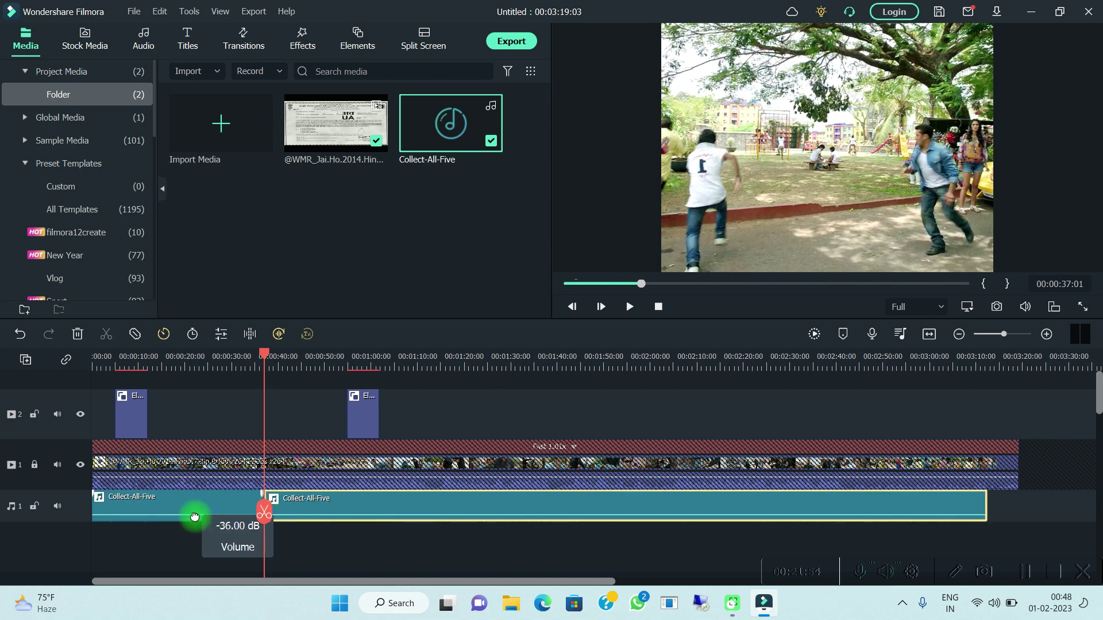
Step: Adjust the volume of the first music segment and return the playhead to the start of the timeline
drag(194, 517, 192, 514)
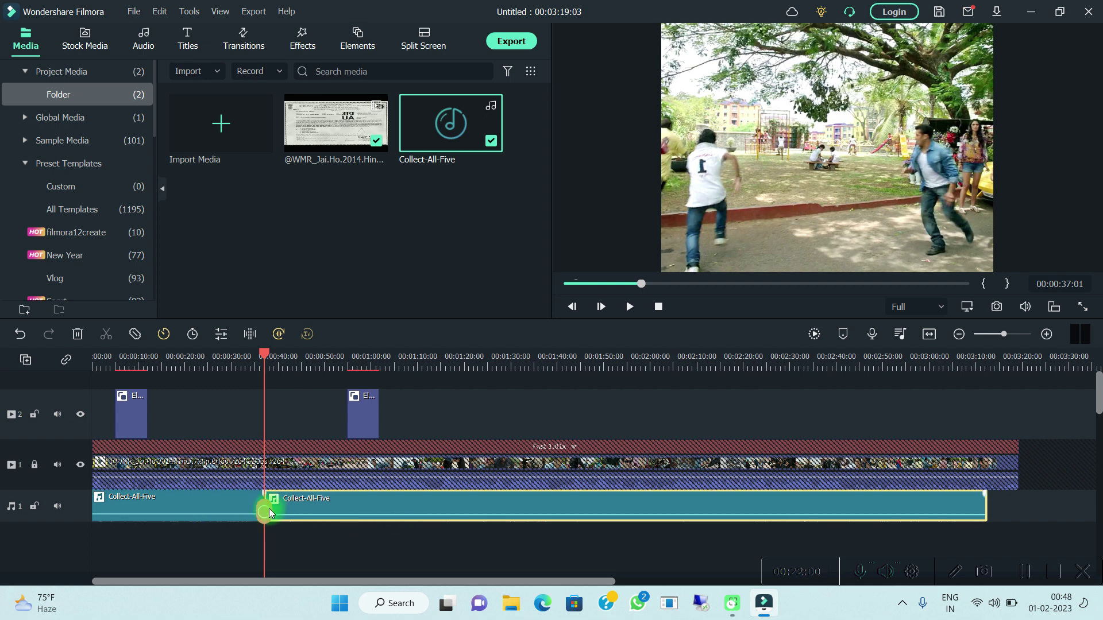
click(336, 508)
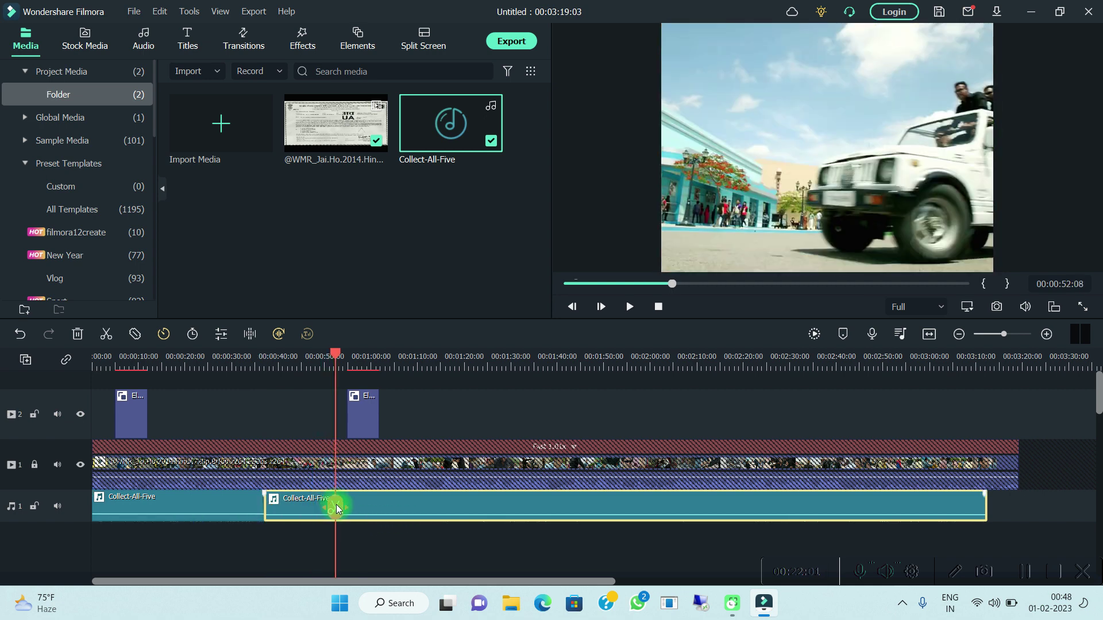
drag(336, 508, 92, 568)
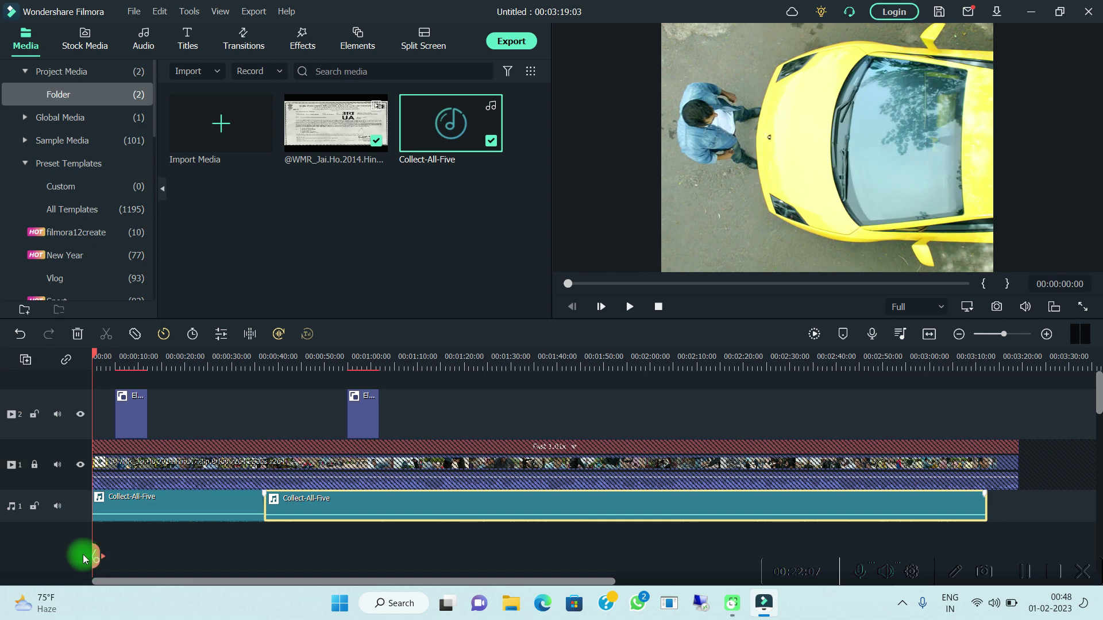
Step: Lock audio track 1 and video track 2, and unlock video track 1 for editing
click(35, 507)
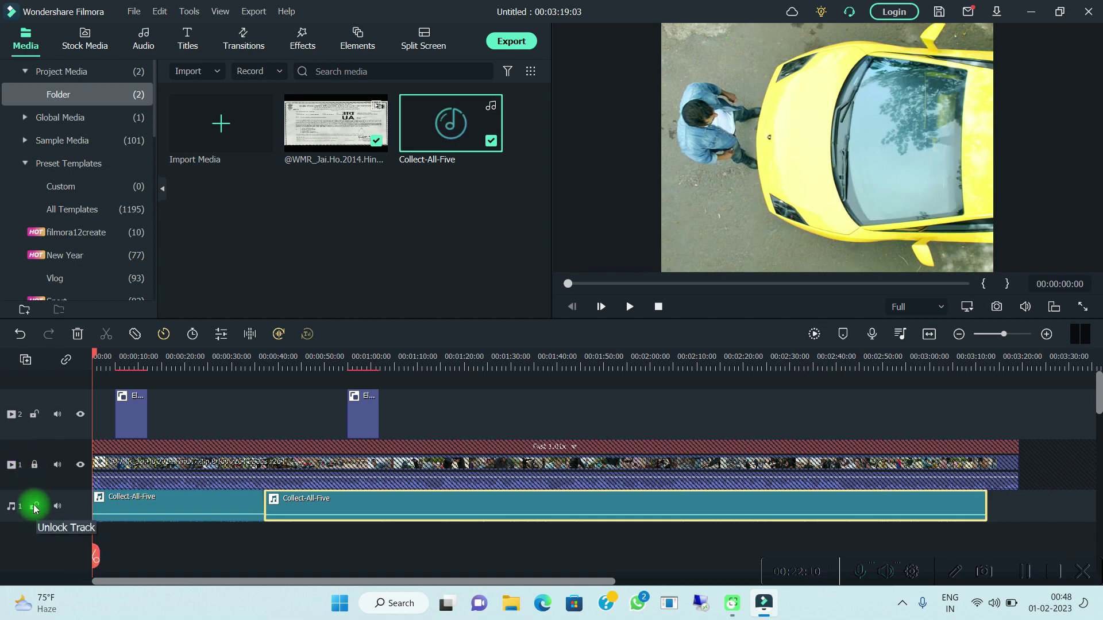
click(35, 506)
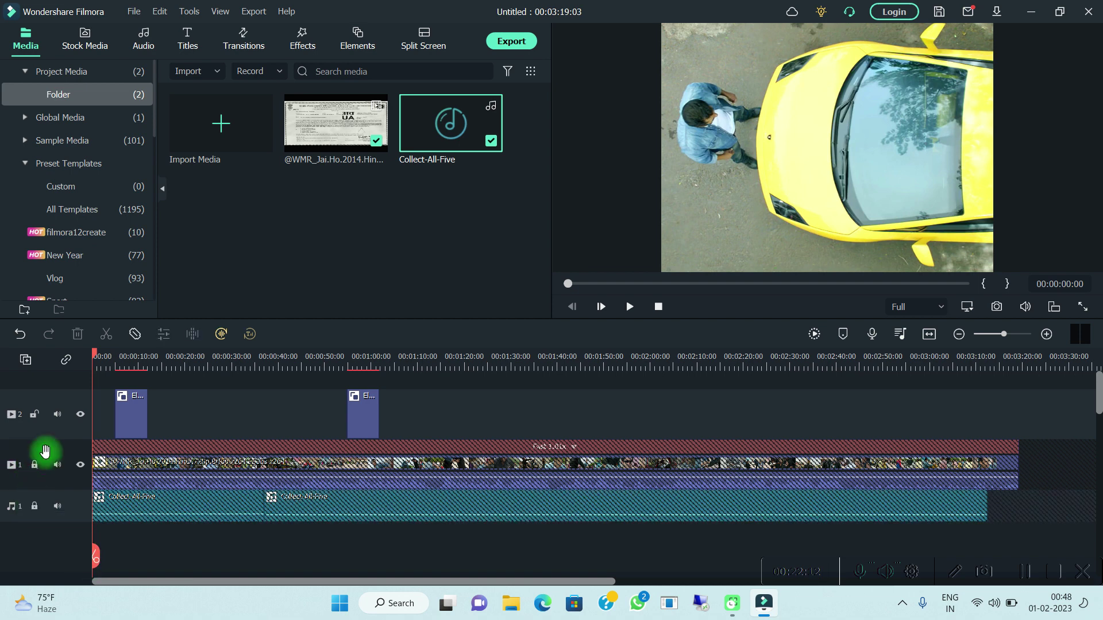
click(39, 470)
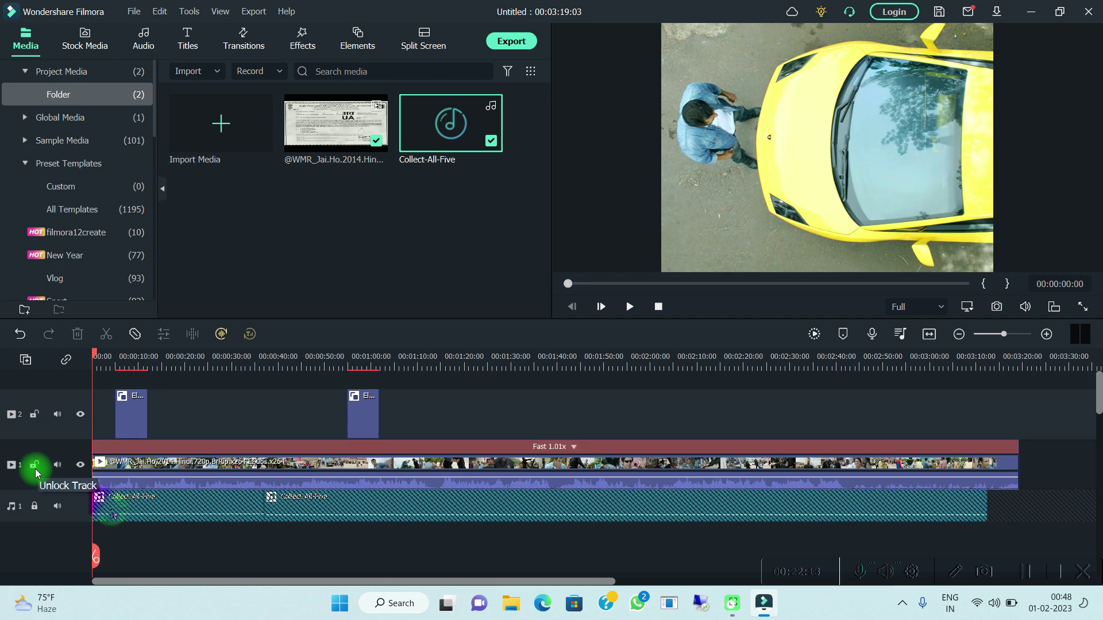
click(130, 515)
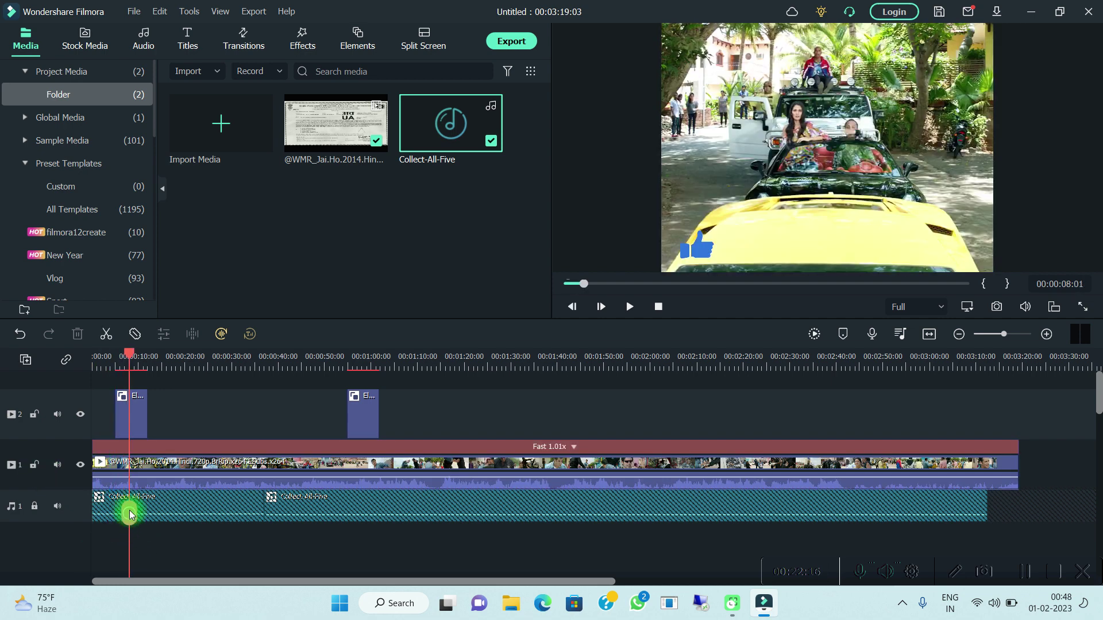
click(128, 465)
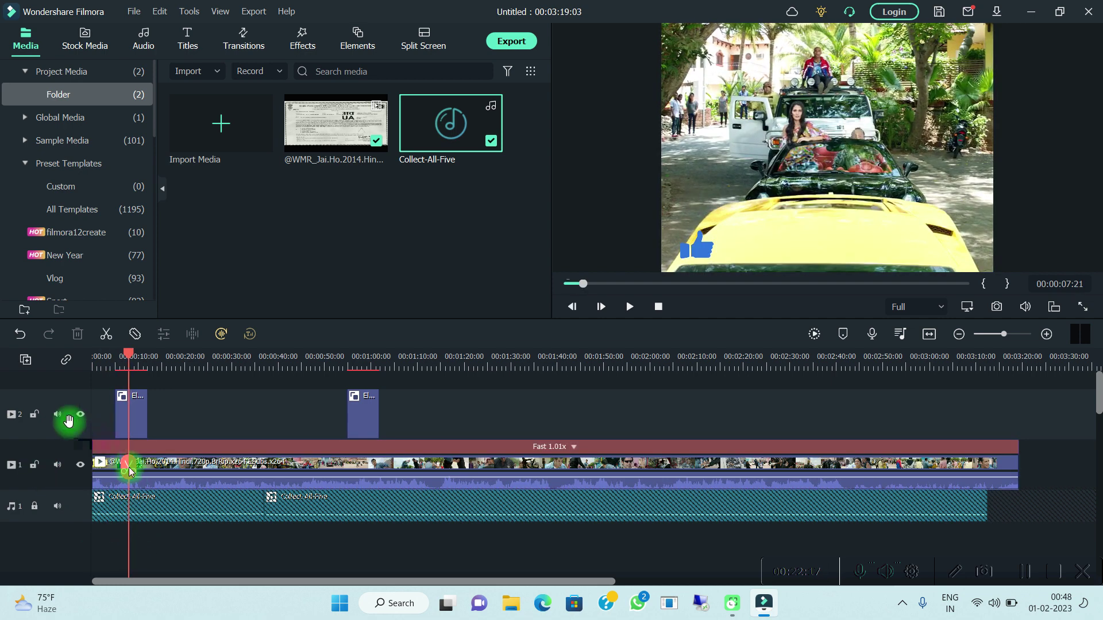
click(33, 418)
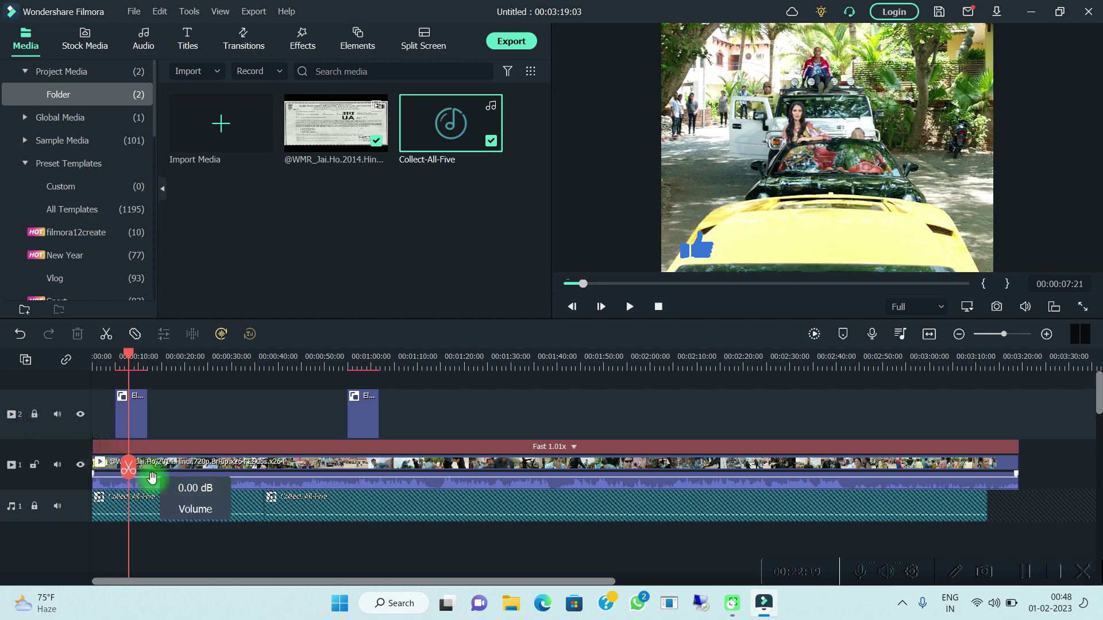
Step: Split the movie clip into seven segments, cutting at about 0:31, 1:03, 1:38, 2:06, 2:28 and 2:52
drag(125, 469, 549, 452)
click(236, 466)
click(387, 459)
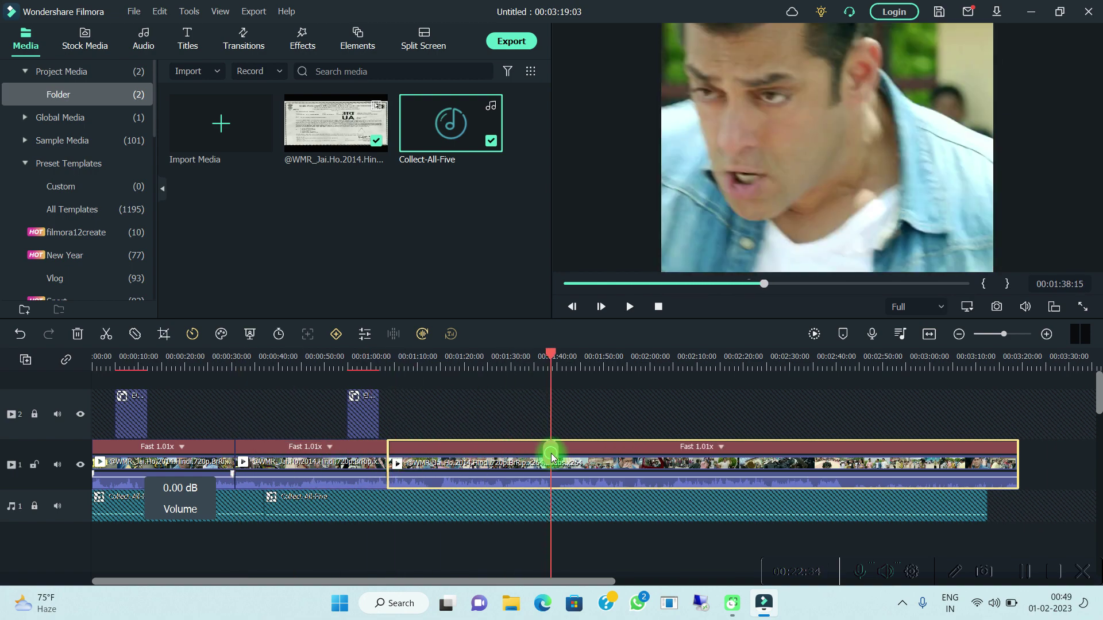
click(550, 454)
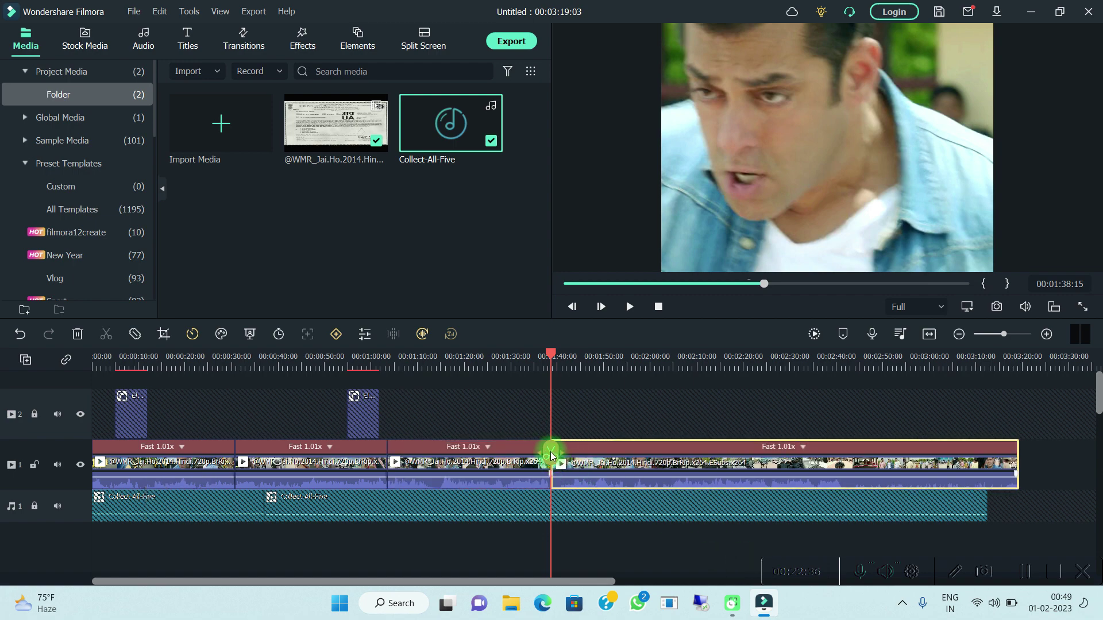
drag(551, 446, 815, 480)
click(677, 454)
click(781, 458)
click(891, 454)
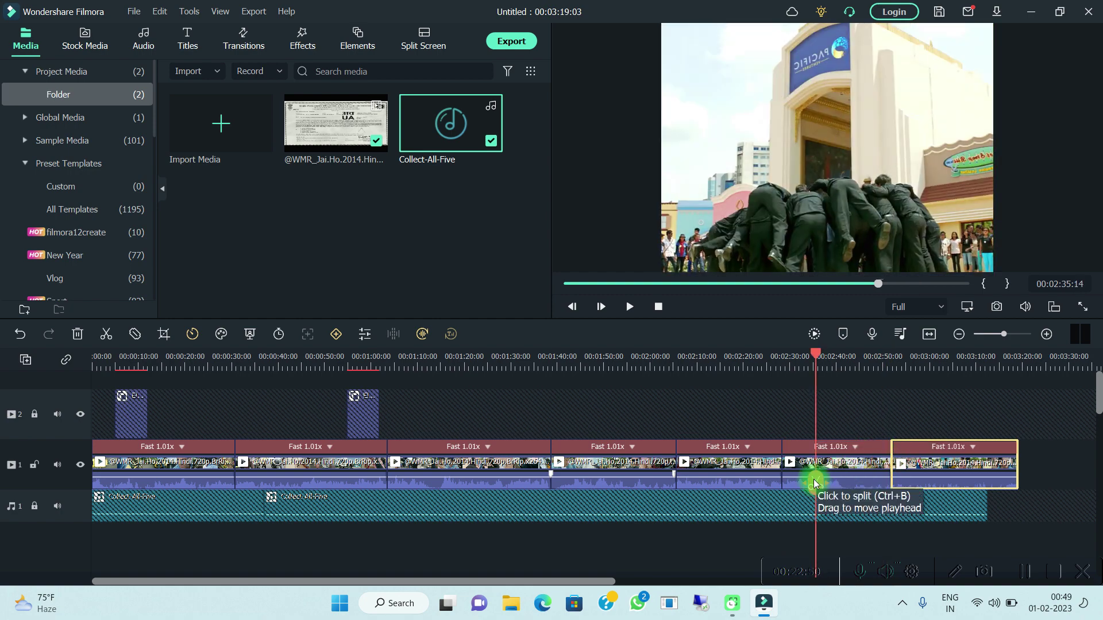
Step: Apply the Linear Wipe Down transition from the favorites at the first cut between the movie segments
click(242, 40)
click(66, 71)
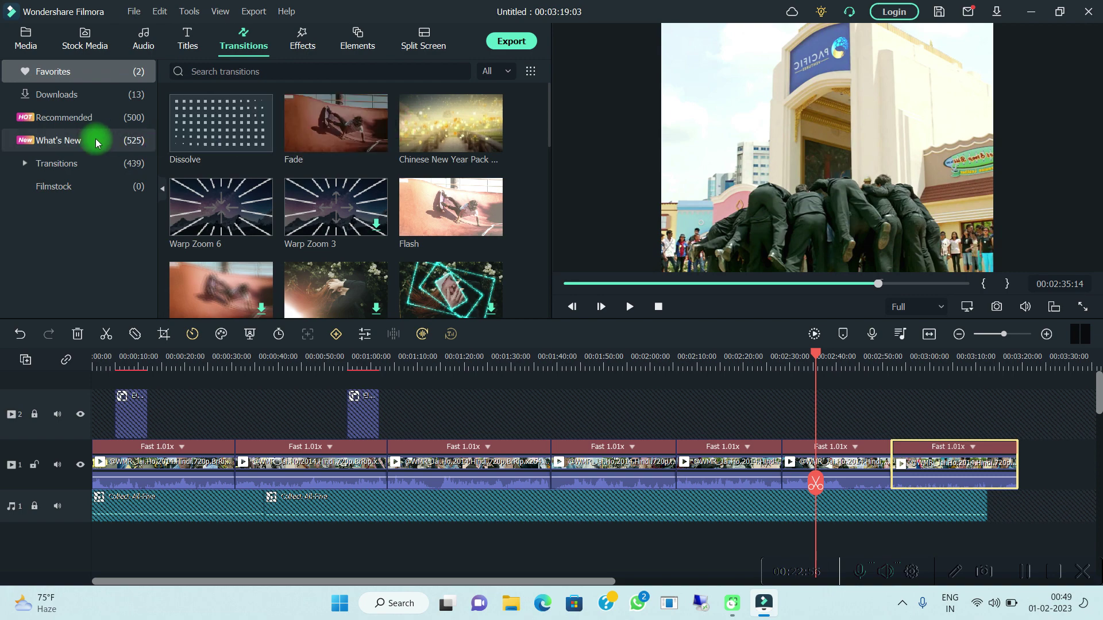
click(37, 141)
click(111, 75)
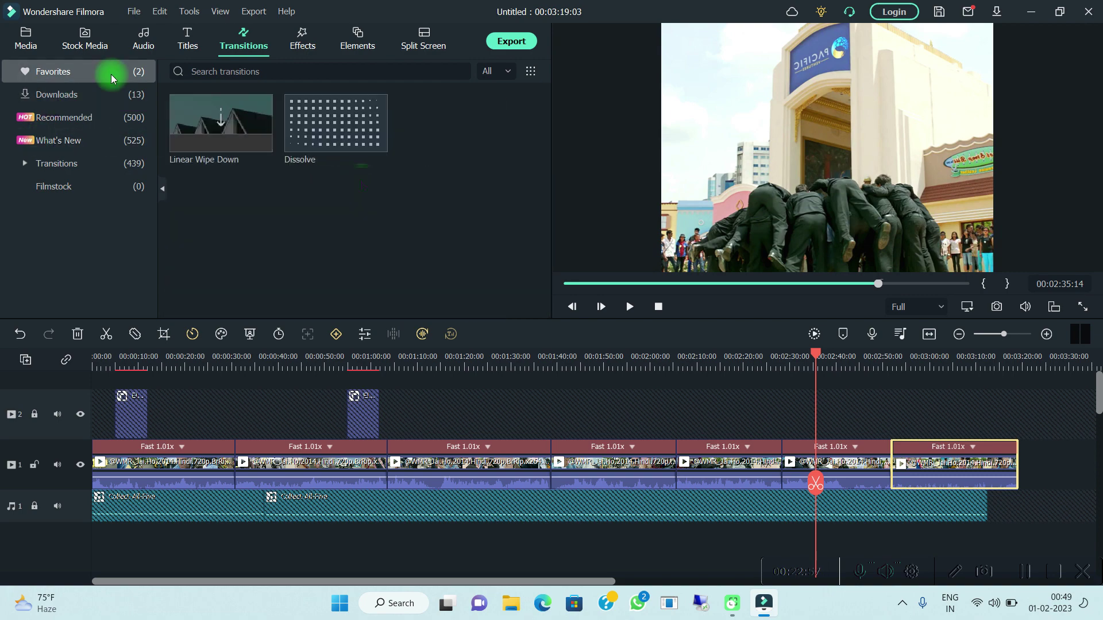
click(239, 127)
mouse_move(227, 131)
mouse_down()
mouse_move(281, 346)
mouse_move(264, 497)
mouse_move(284, 489)
mouse_up()
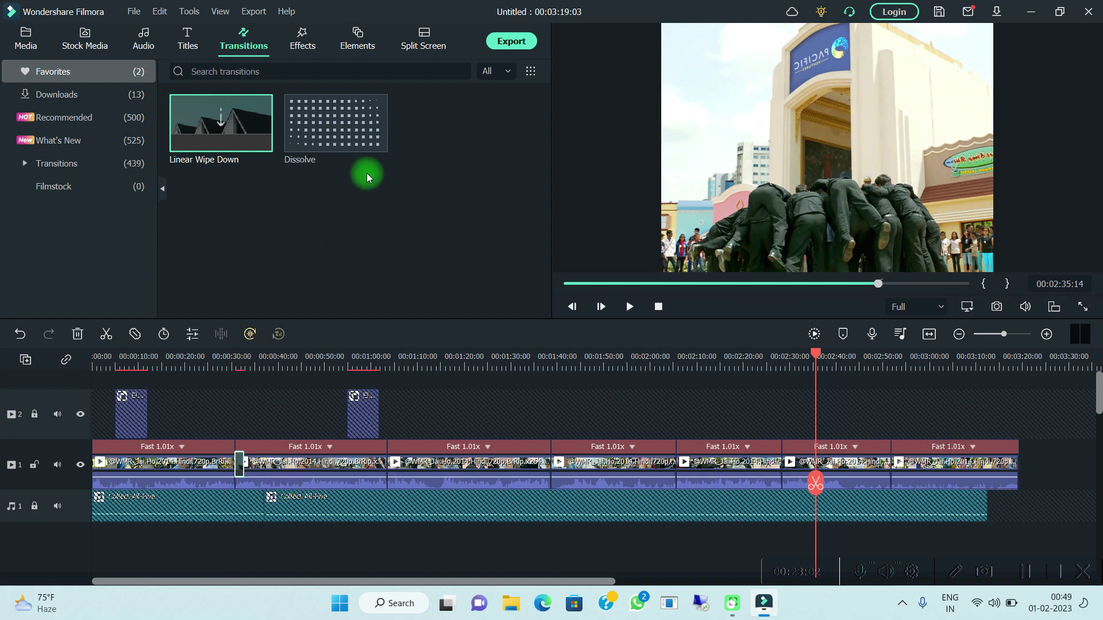
Step: Add Dissolve transitions at the second, fourth and fifth movie cuts and Linear Wipe Down at the third and sixth
mouse_move(369, 136)
mouse_down()
mouse_move(394, 234)
mouse_move(417, 494)
mouse_move(424, 468)
mouse_up()
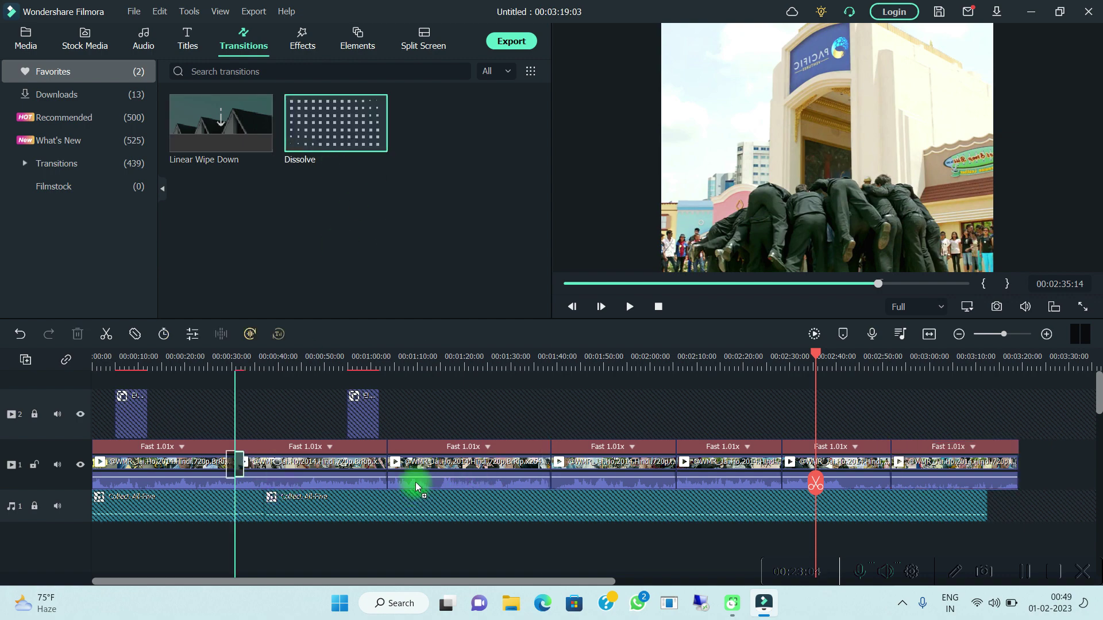
click(265, 80)
mouse_move(239, 115)
mouse_down()
mouse_move(566, 492)
mouse_move(550, 482)
mouse_up()
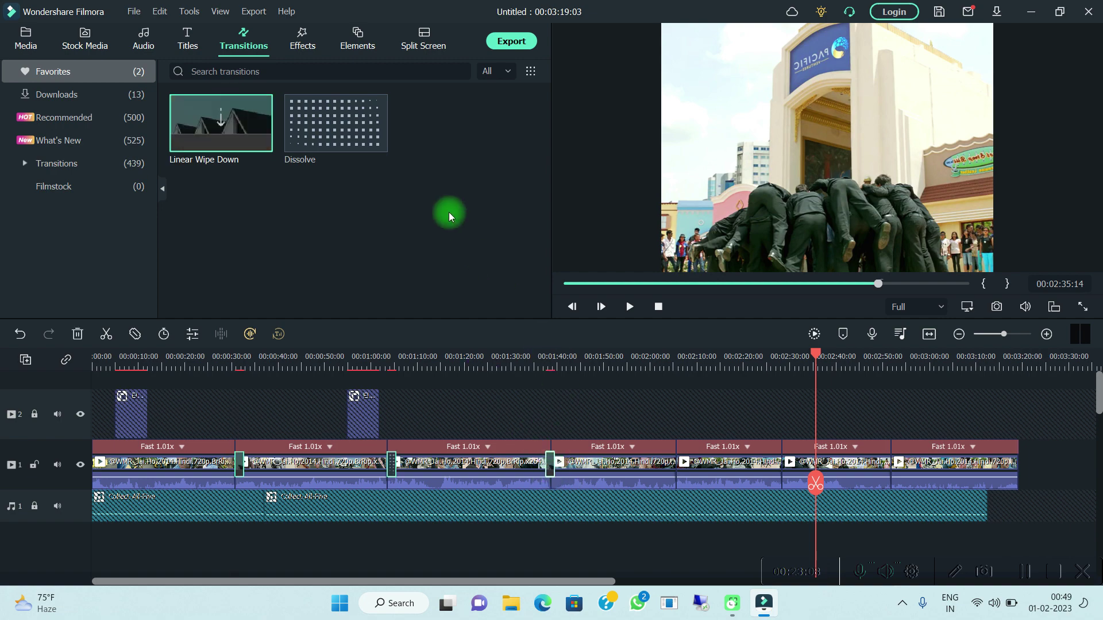
mouse_move(369, 151)
mouse_down()
mouse_move(759, 467)
mouse_move(721, 466)
mouse_up()
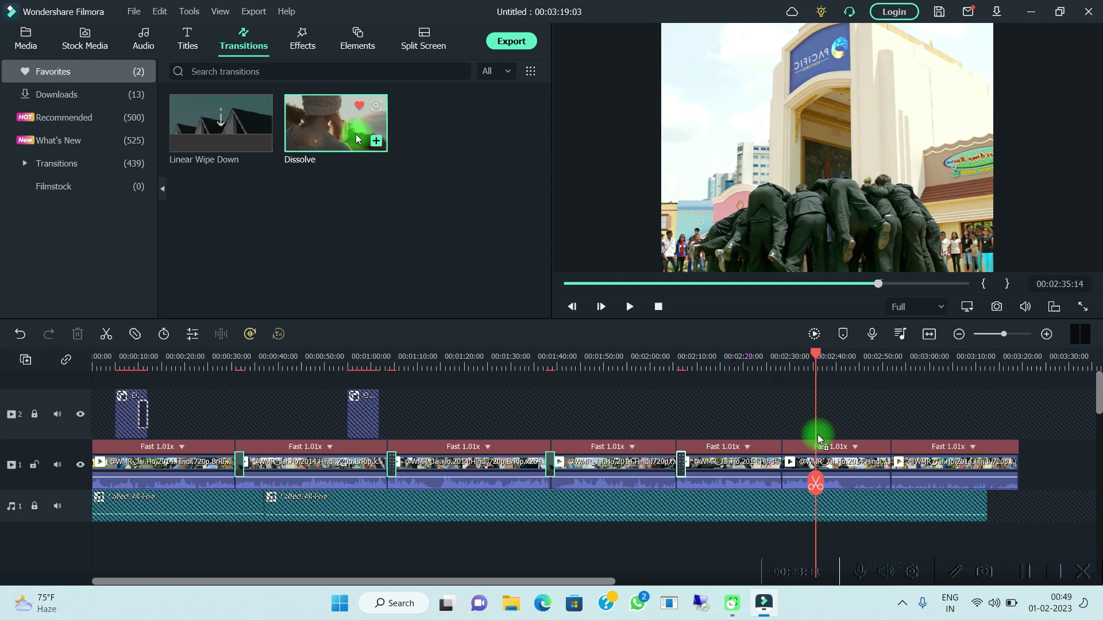
drag(821, 438, 826, 465)
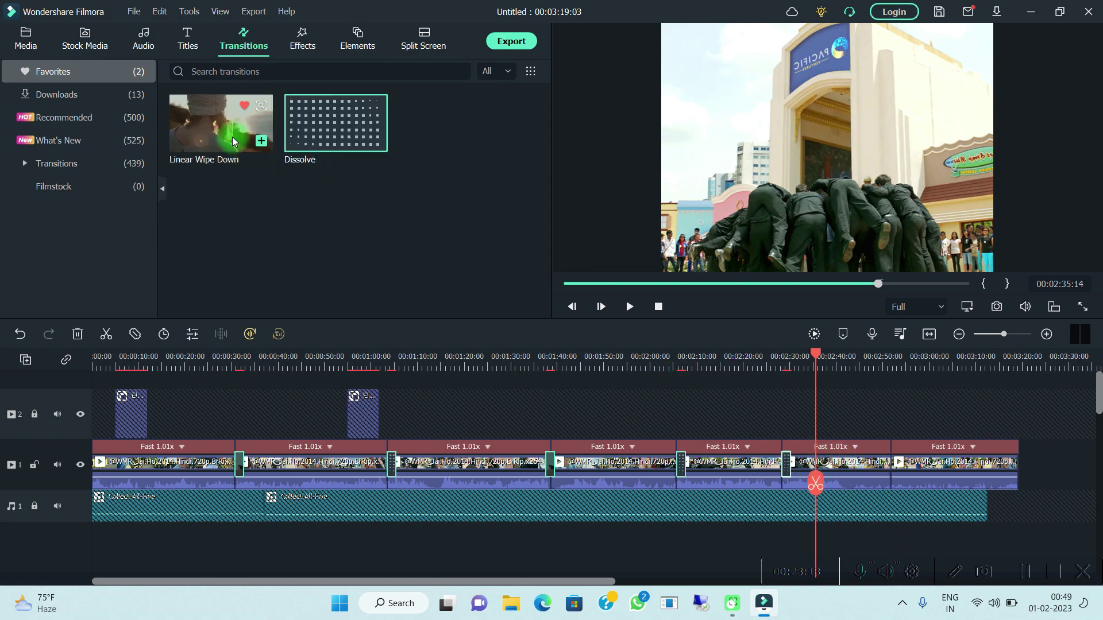
mouse_move(232, 142)
mouse_down()
mouse_move(862, 409)
mouse_move(898, 447)
mouse_up()
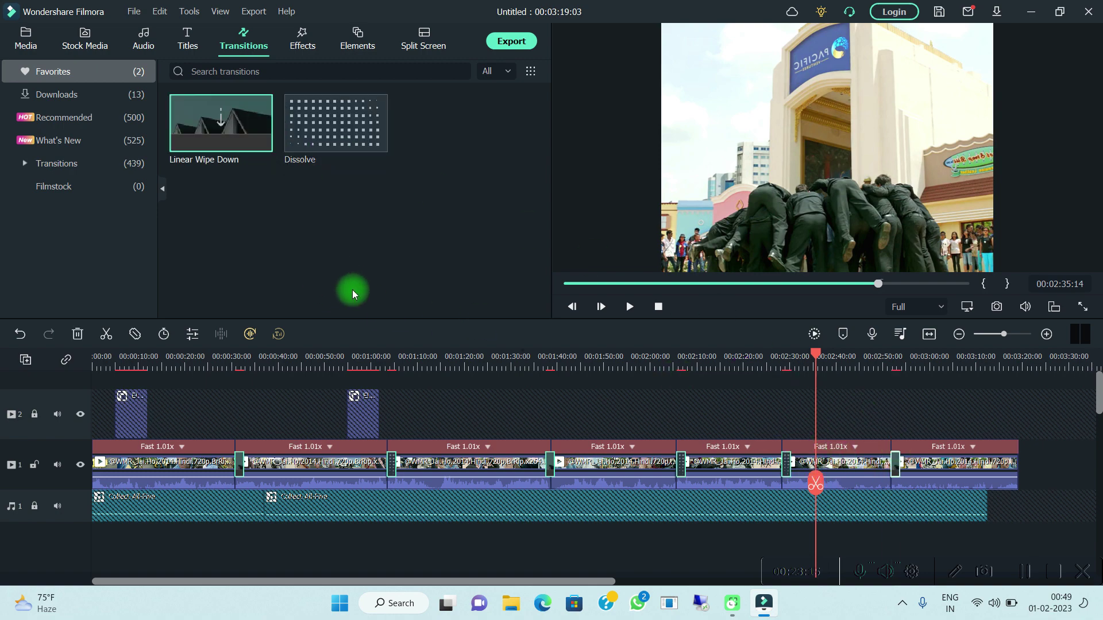
Step: Unlock audio track 1 and add another Collect-All-Five clip directly after the existing music on that track
click(19, 43)
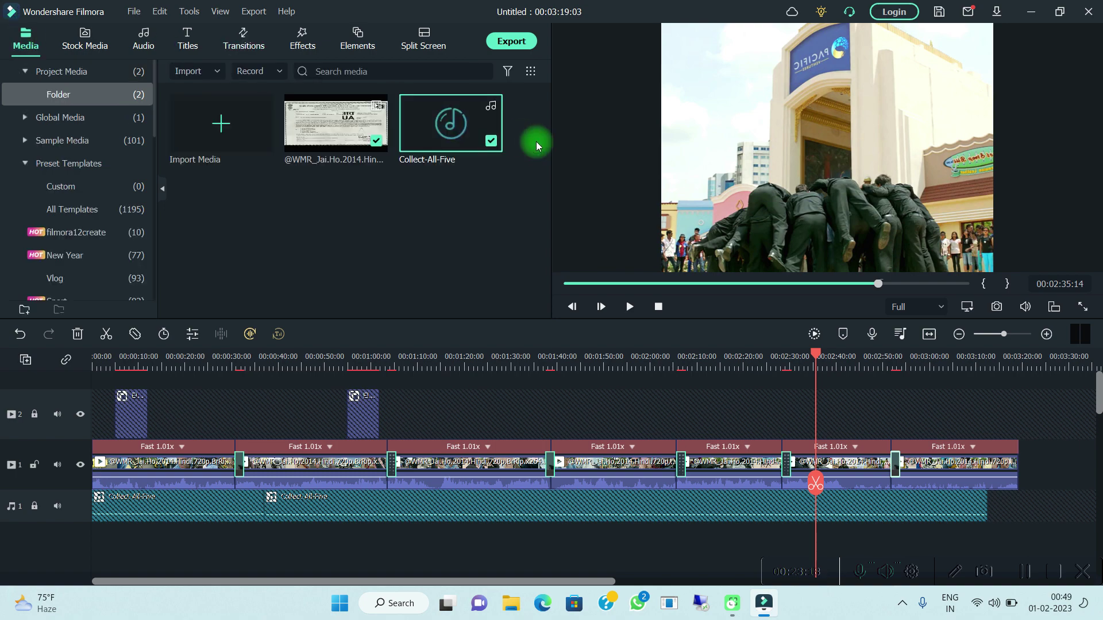
mouse_move(453, 123)
mouse_down()
mouse_move(833, 408)
mouse_move(1032, 496)
mouse_move(992, 460)
mouse_move(992, 433)
mouse_up()
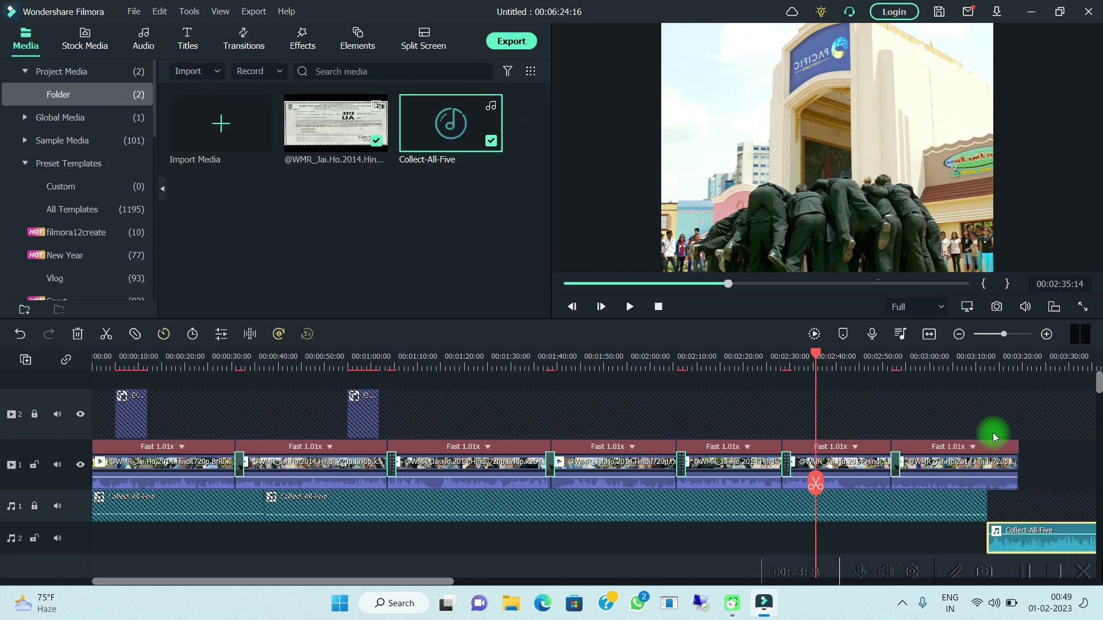
click(1038, 547)
click(38, 505)
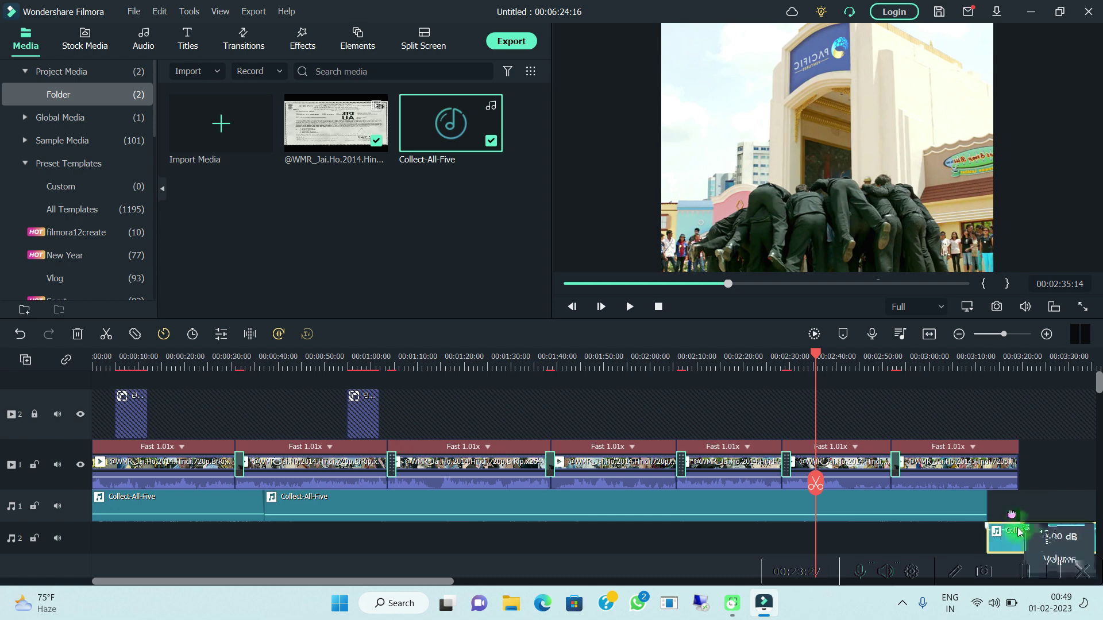
drag(1011, 536, 1021, 513)
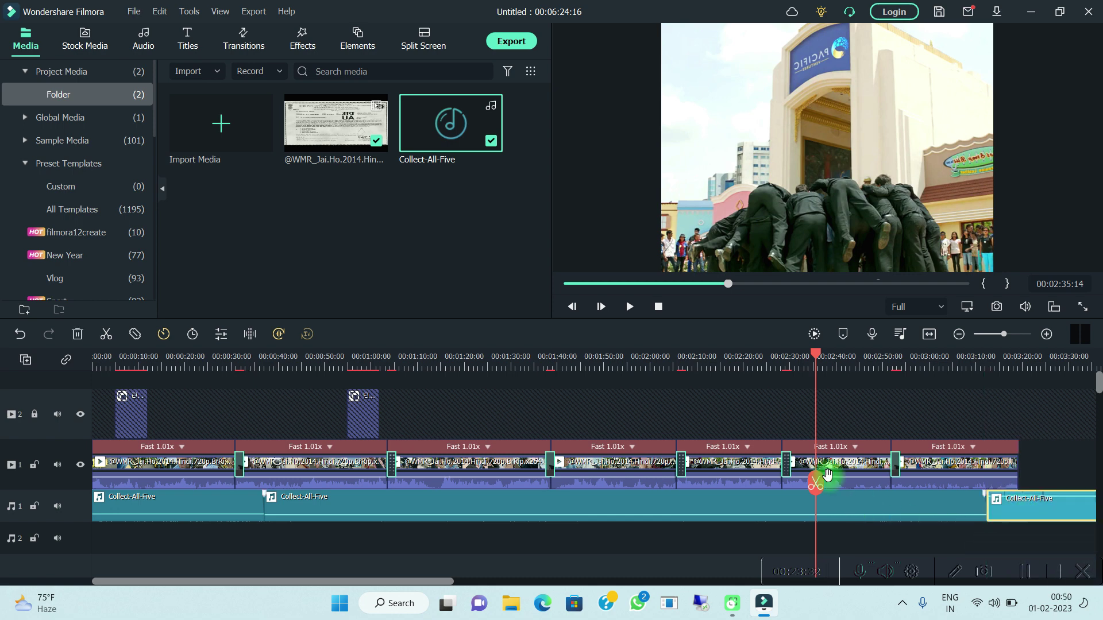
Step: Split the added music clip at 00:03:19:07 and delete the part extending beyond the movie's end
drag(808, 478, 1019, 519)
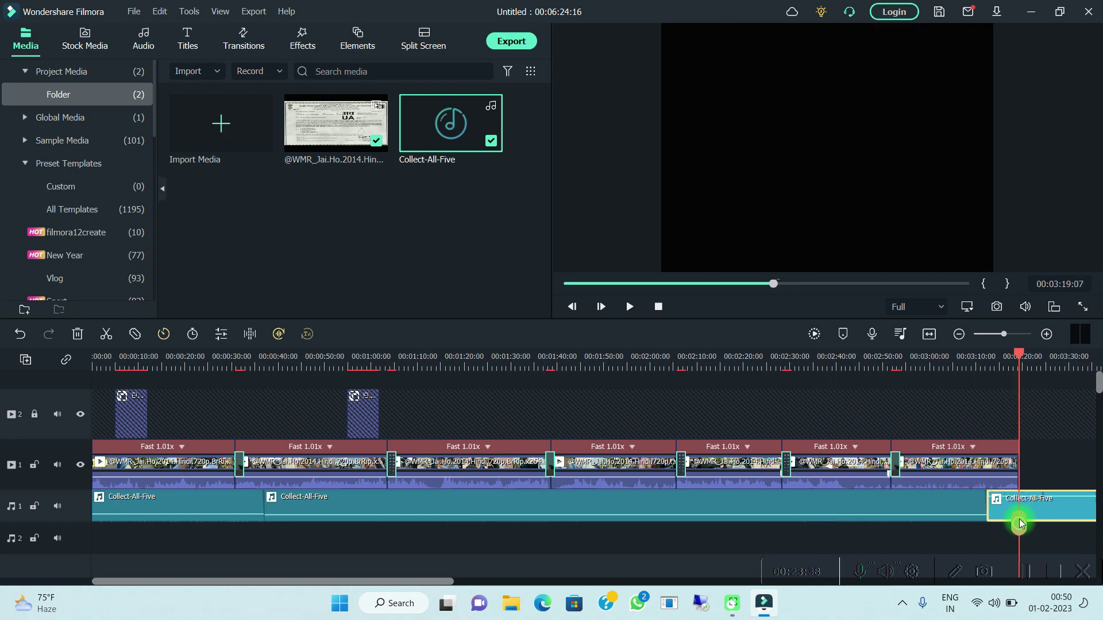
click(1020, 520)
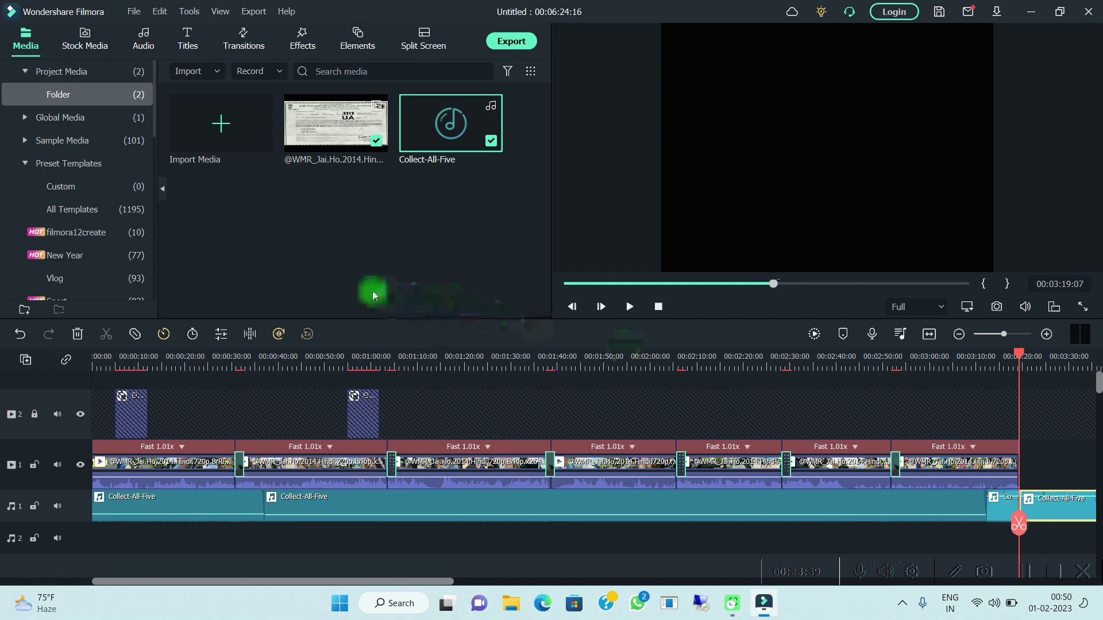
click(78, 335)
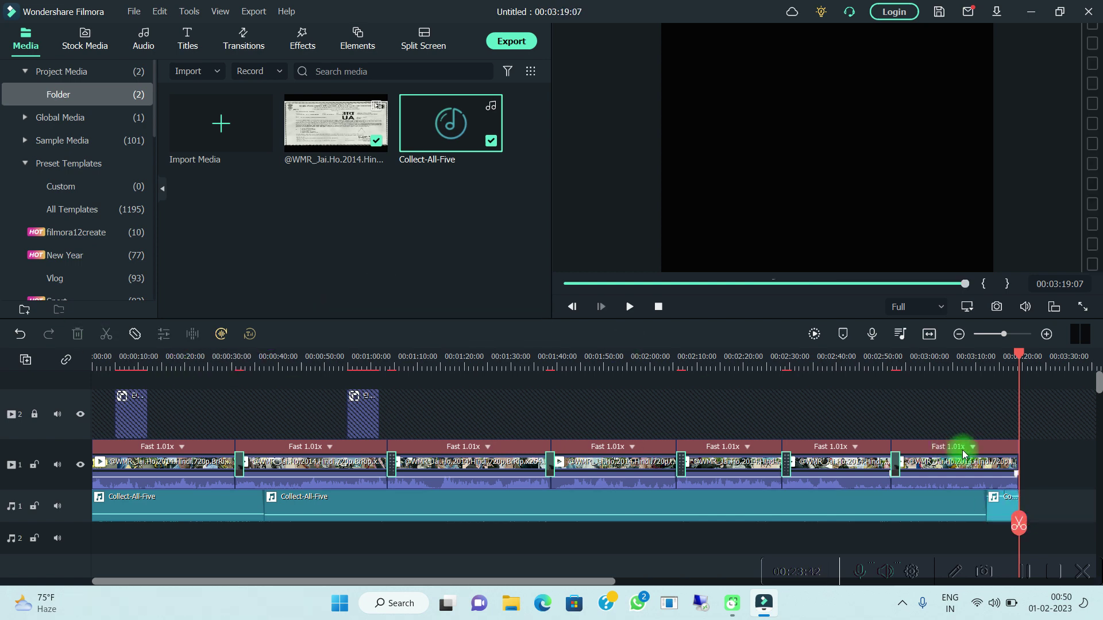
Step: Lower the volume of the short last Collect-All-Five clip and move the playhead to 00:00:58:08
click(1002, 505)
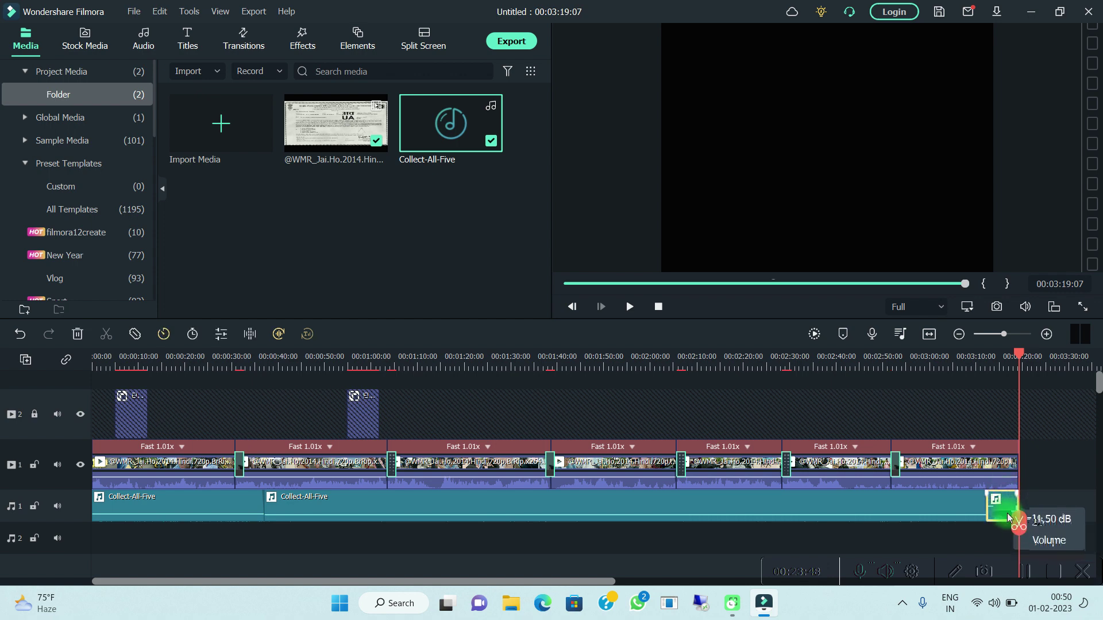
drag(1008, 513, 363, 520)
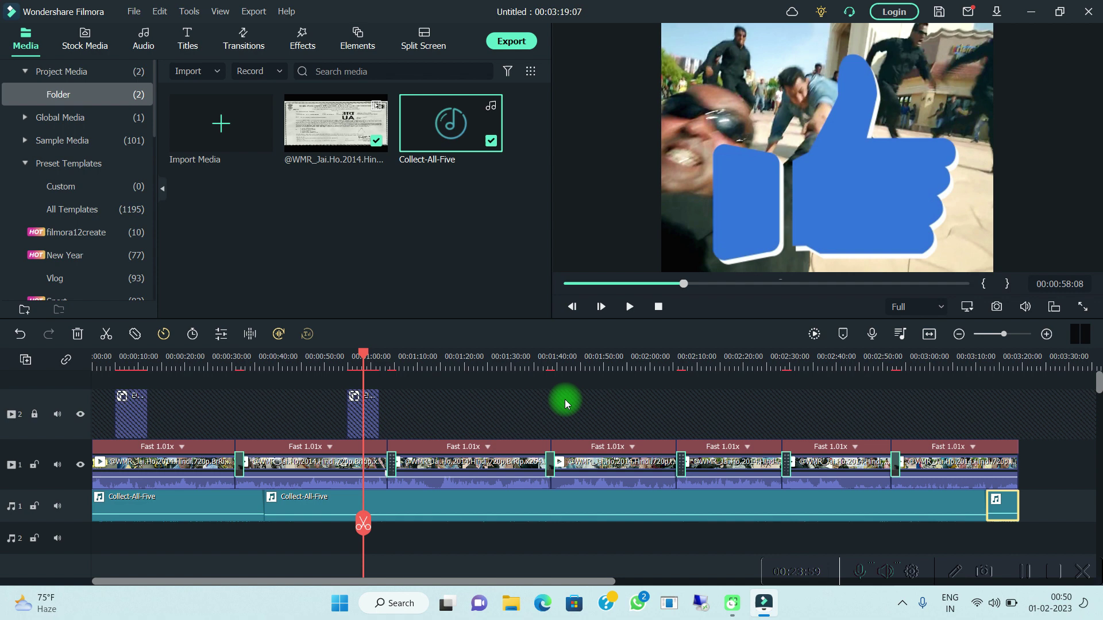
Step: Lock video track 1, unlock video track 2 and select the second thumbs-up element clip
click(773, 245)
mouse_move(776, 228)
mouse_down()
mouse_move(753, 195)
mouse_move(780, 248)
mouse_move(781, 235)
mouse_up()
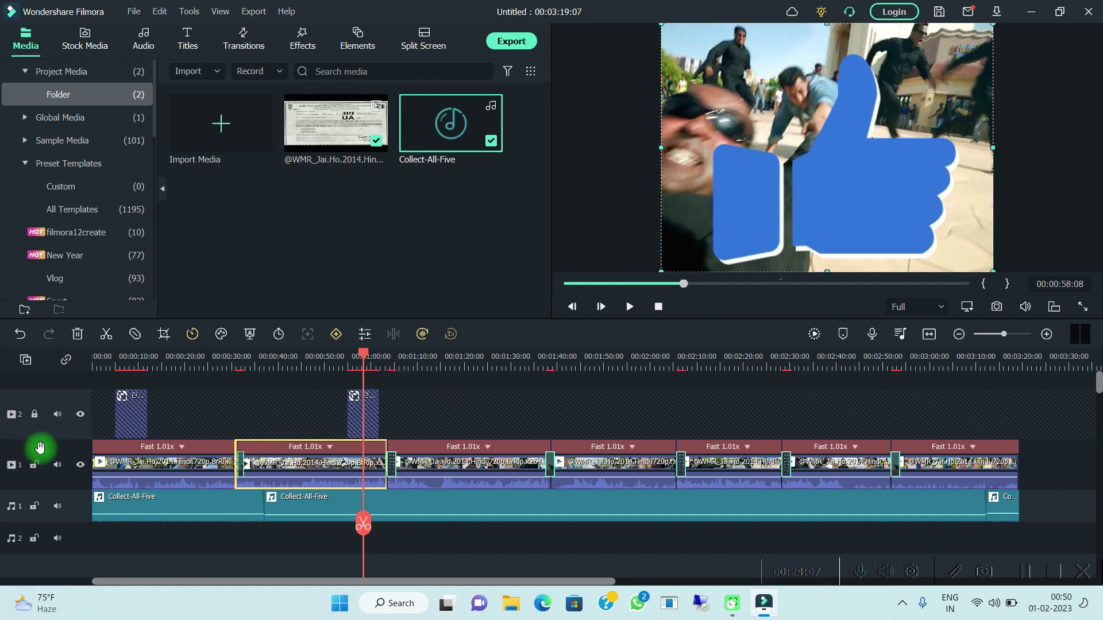
click(34, 465)
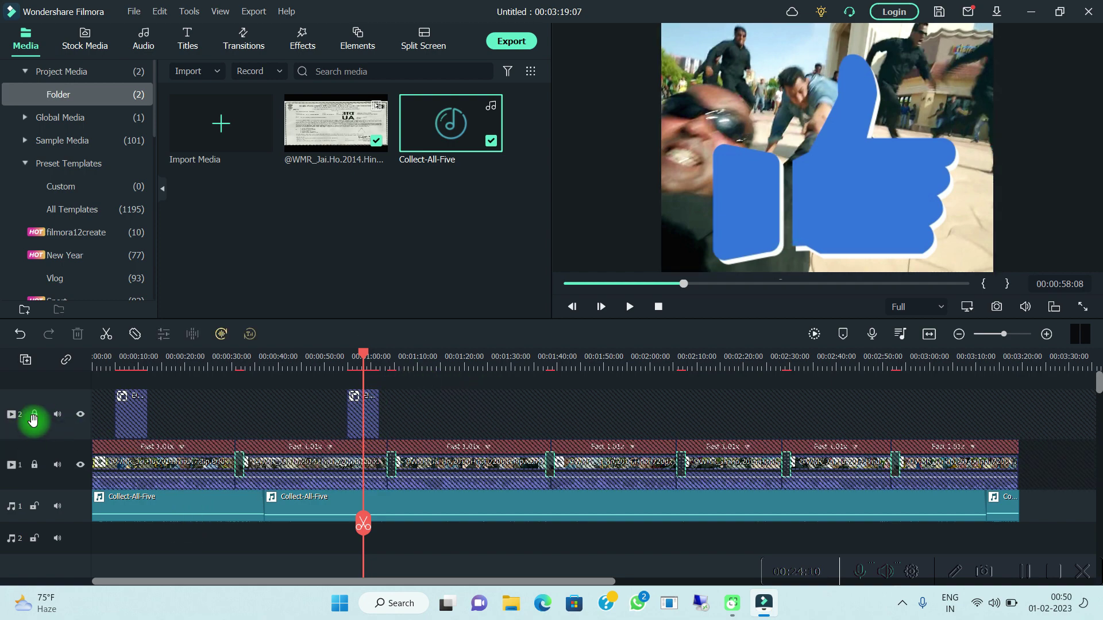
click(35, 415)
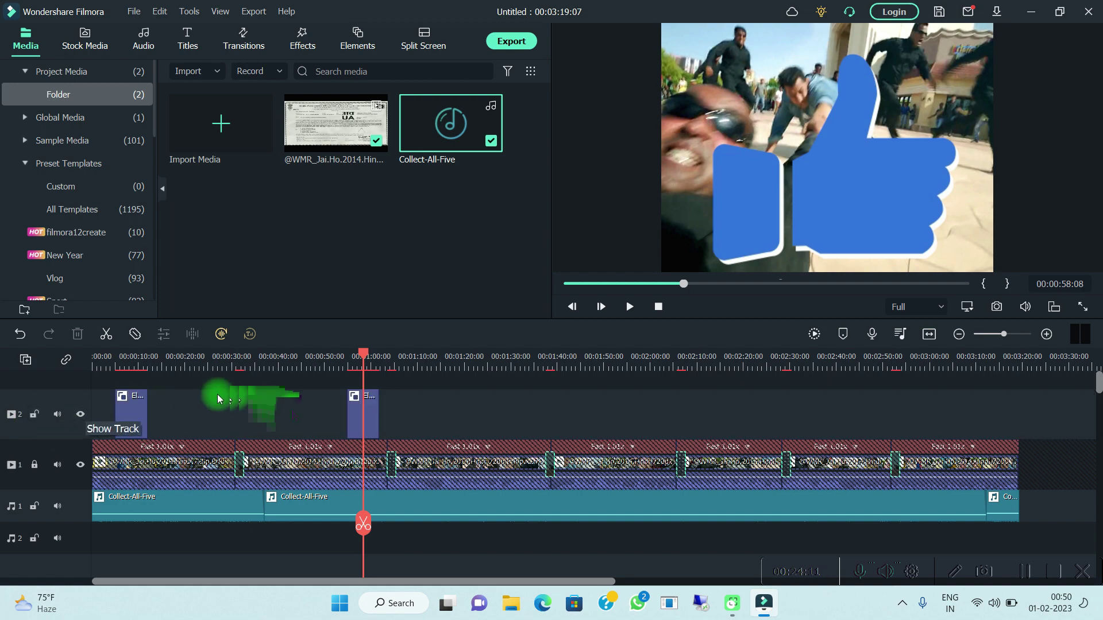
click(345, 413)
click(359, 414)
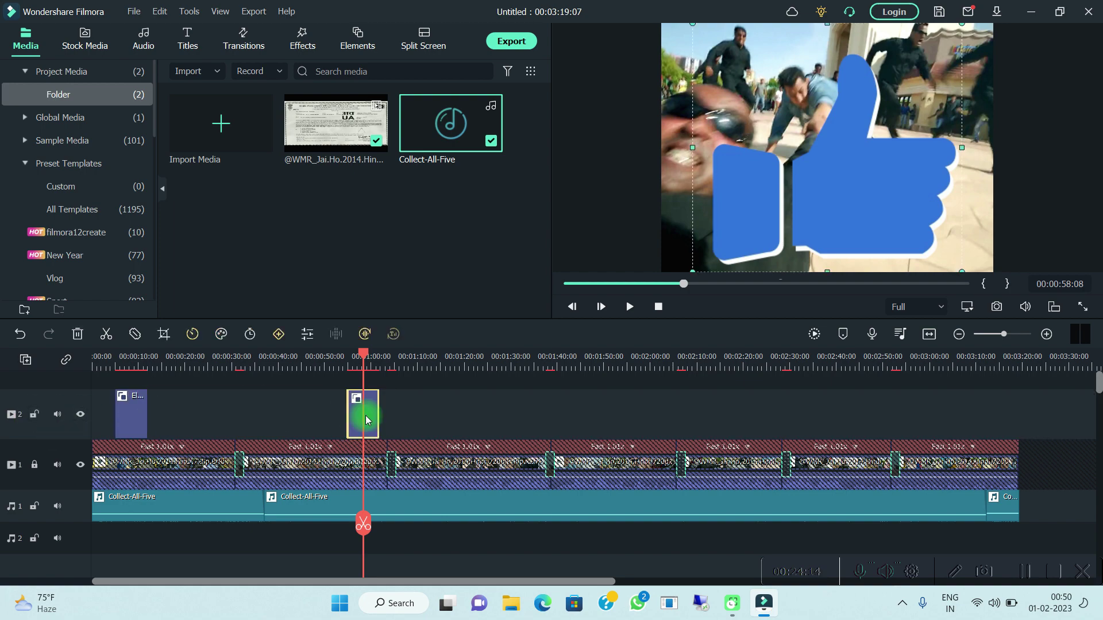
Step: Shrink the thumbs-up element to a small icon and place it in the lower-left corner of the video frame
drag(859, 235, 841, 207)
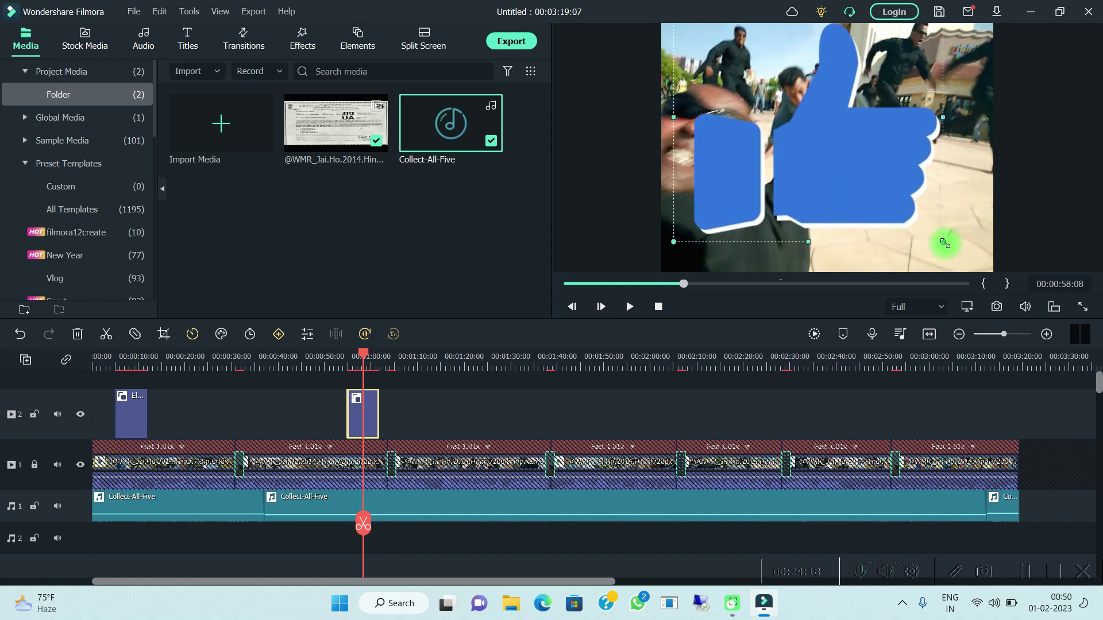
drag(944, 244, 811, 188)
drag(747, 132, 789, 217)
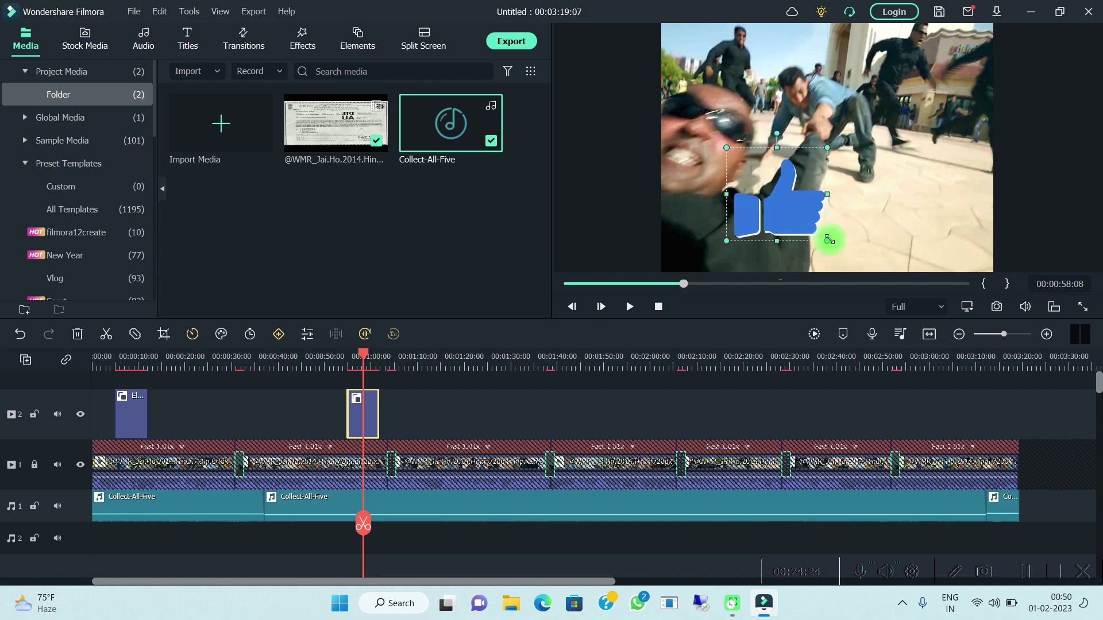
drag(829, 240, 683, 250)
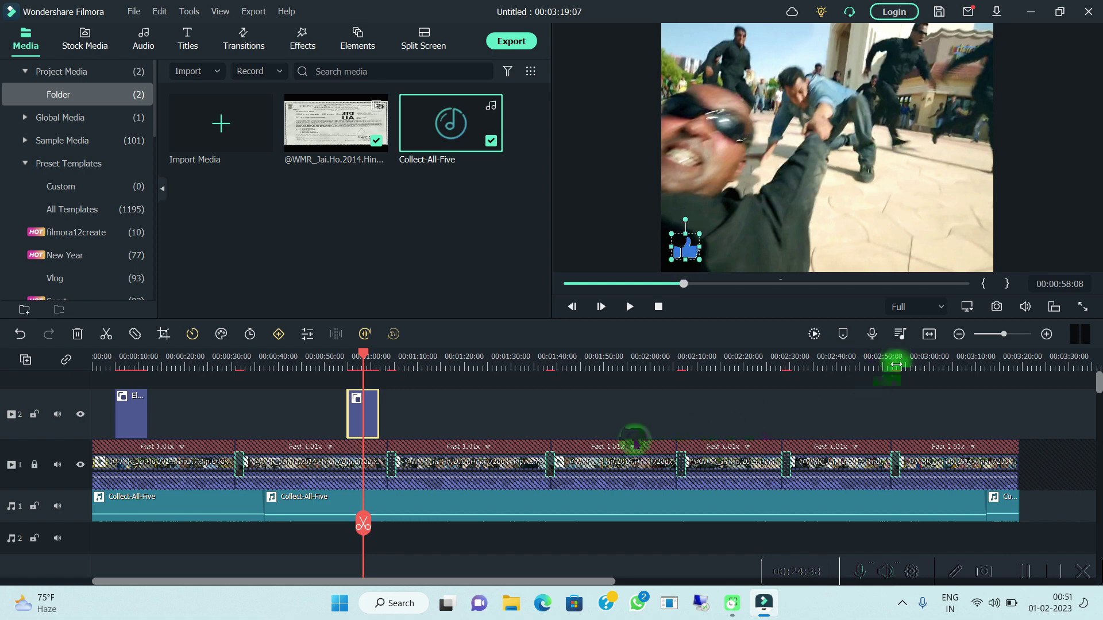
Step: Play the edited movie from the beginning to check its opening
drag(363, 524, 95, 509)
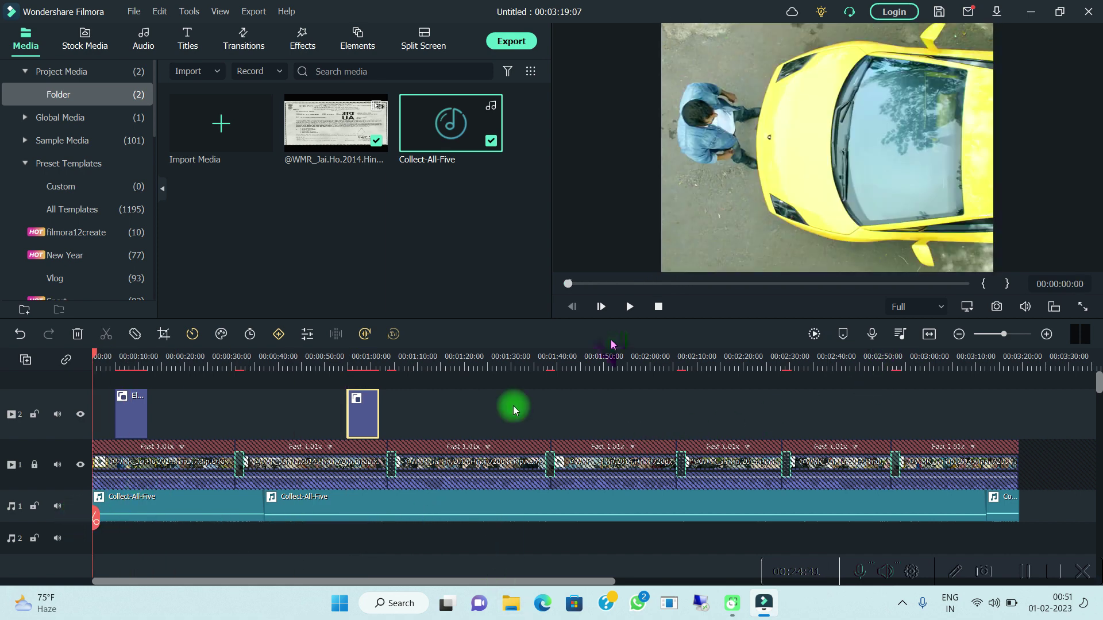
click(632, 308)
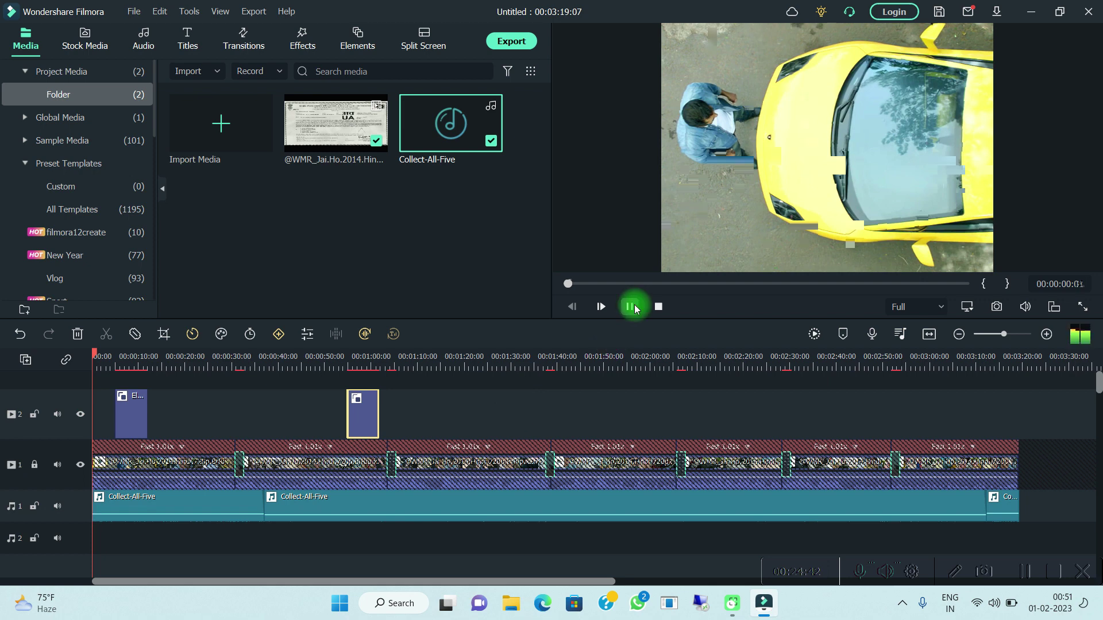
click(632, 307)
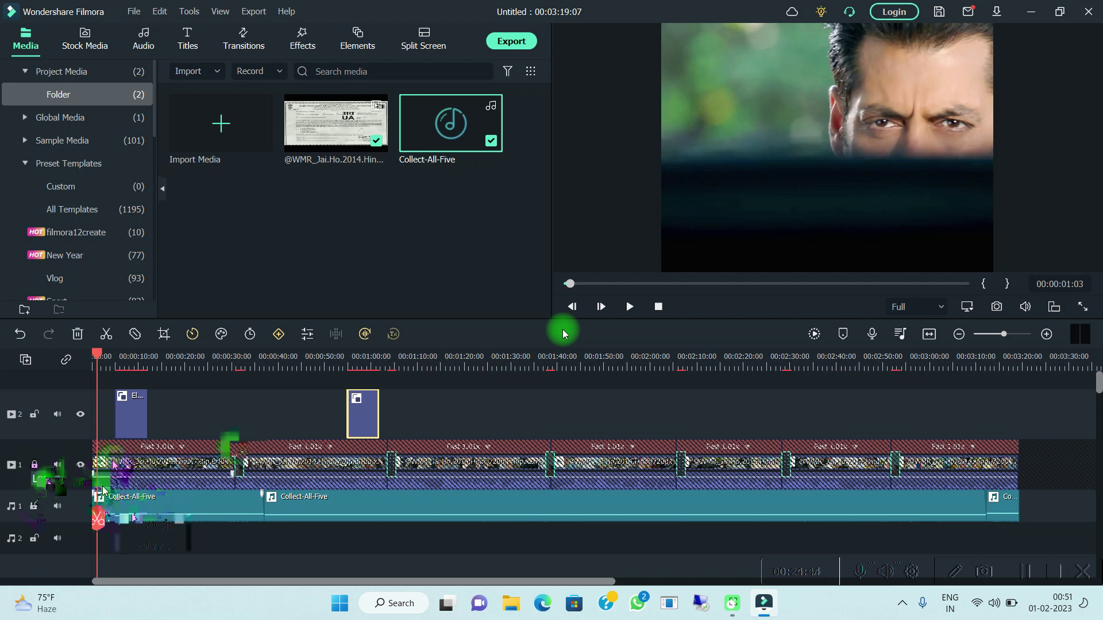
Step: Unlock video track 1, lock audio track 1 and split the first movie segment at 00:00:02:11
key(space)
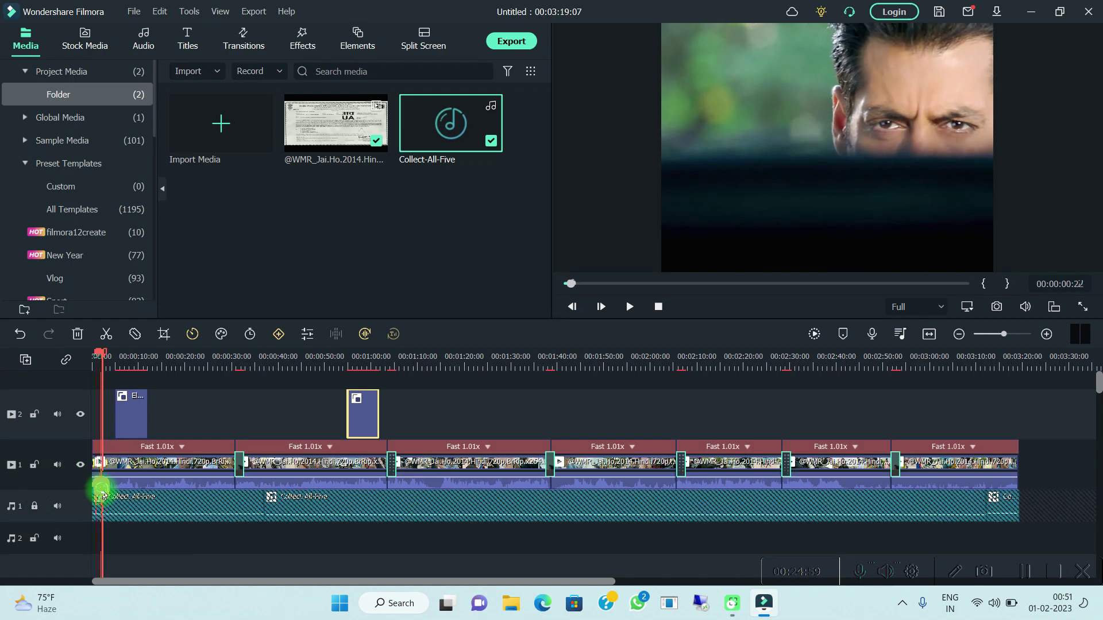
drag(104, 495, 105, 483)
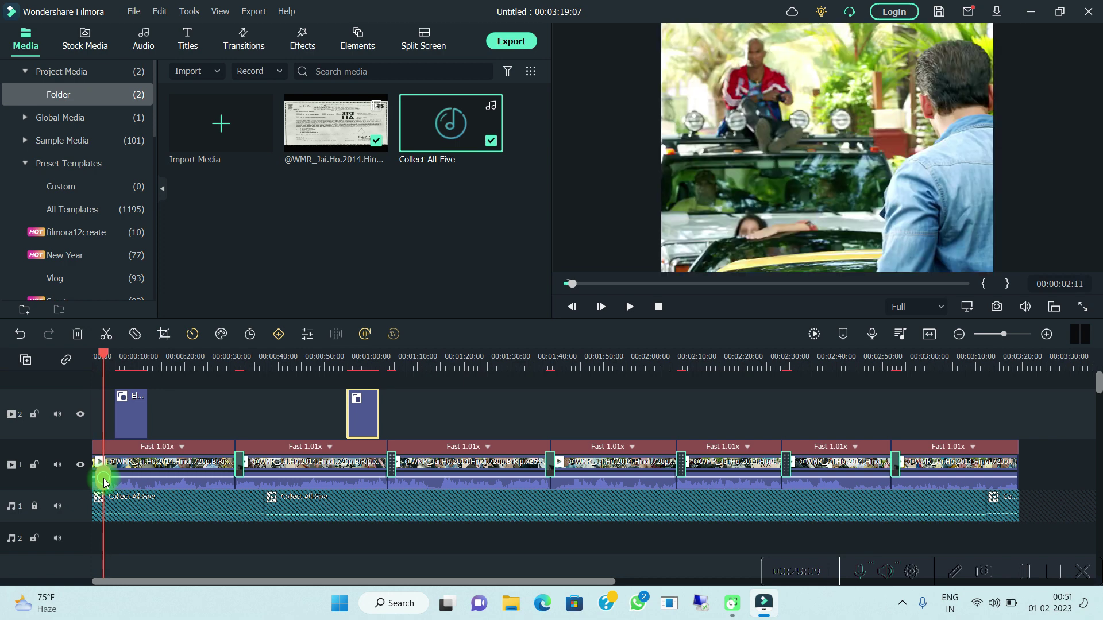
key(ctrl+b)
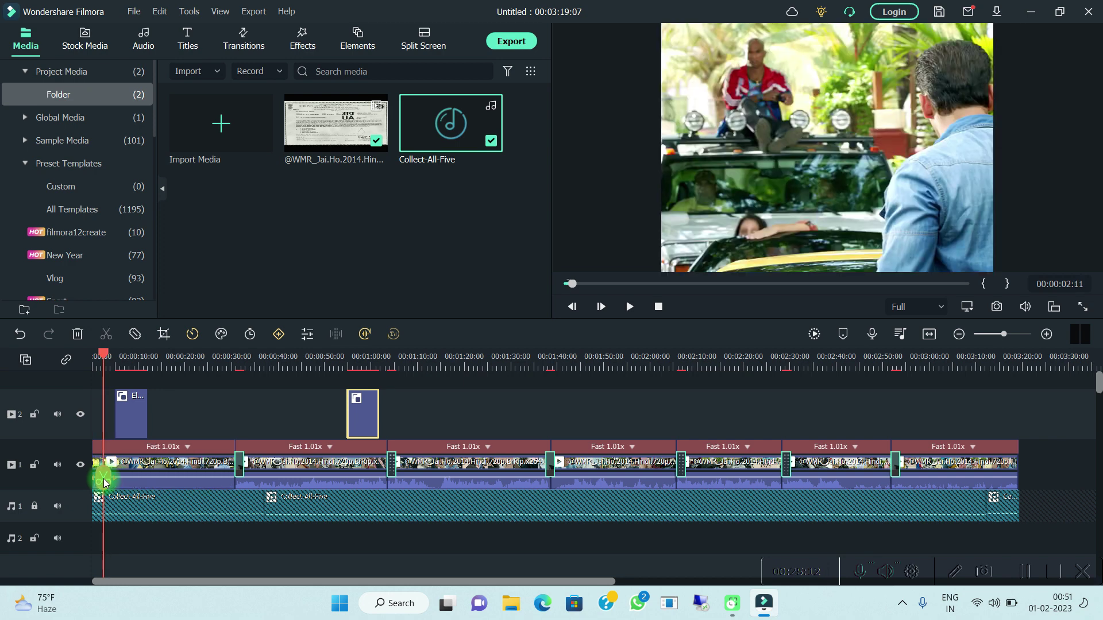
Step: Set the short first segment's audio pitch to 2 and equalizer to Dance, and enable lowering the volume of other clips
click(98, 448)
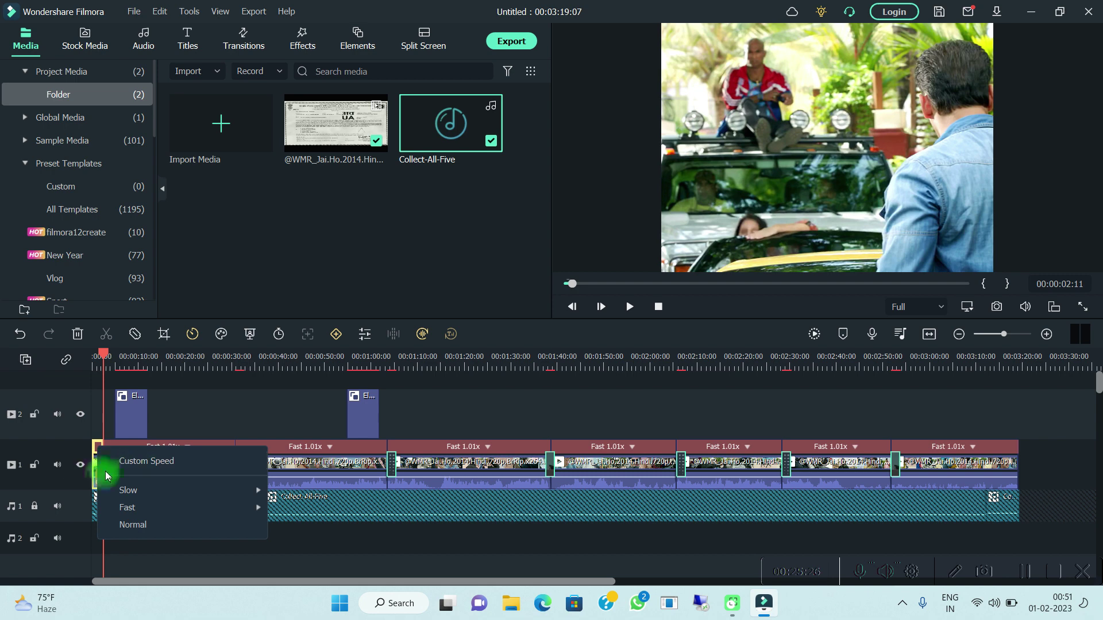
click(198, 411)
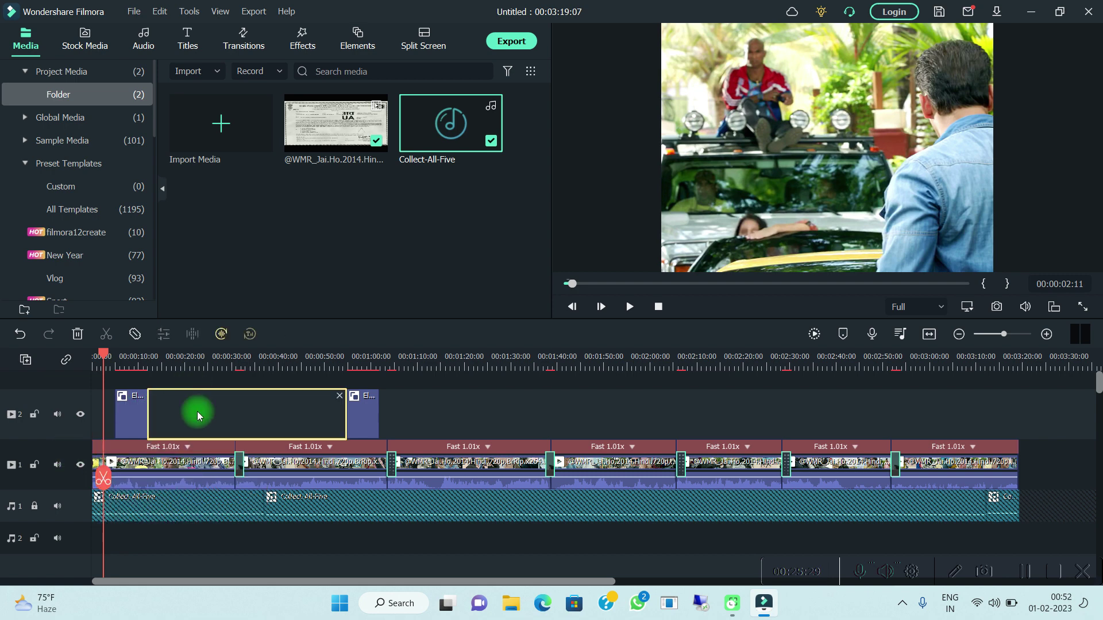
click(97, 465)
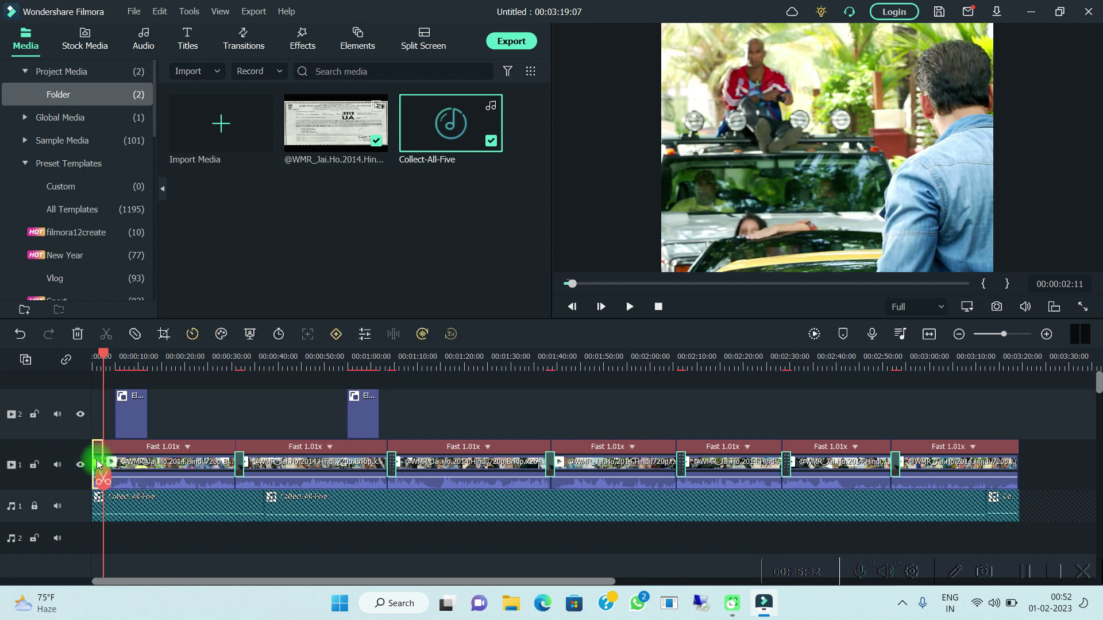
right_click(118, 450)
click(156, 422)
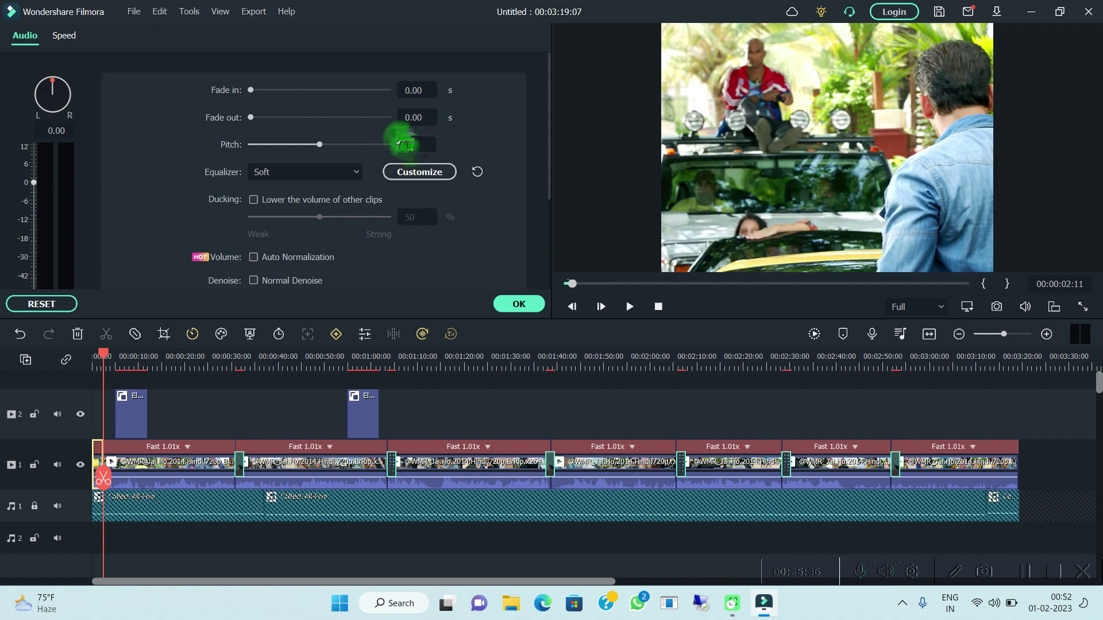
click(409, 148)
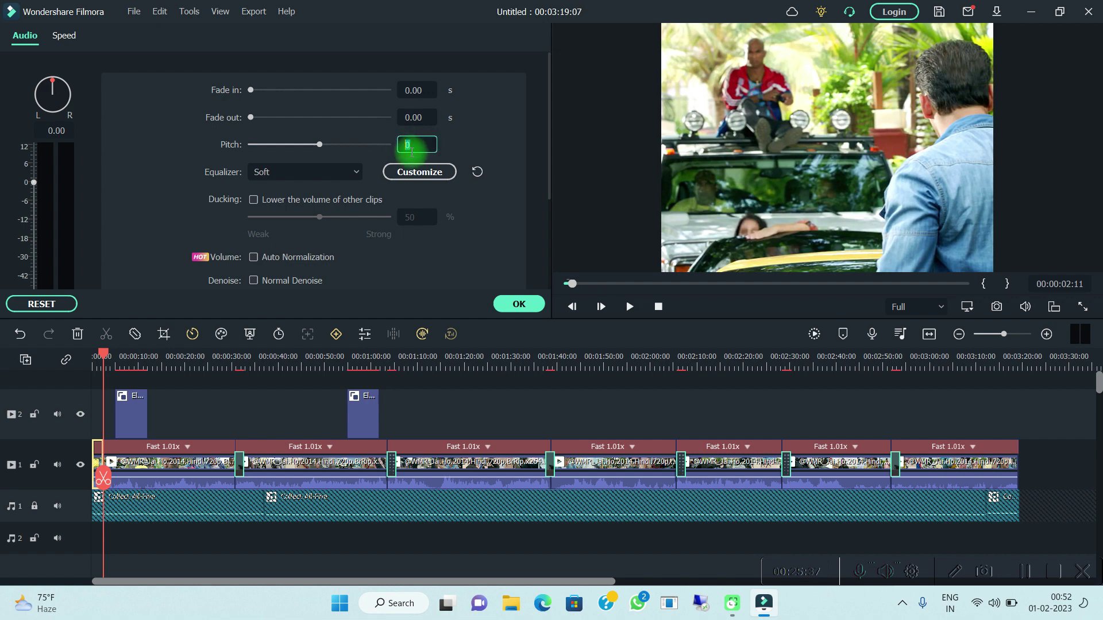
key(BackSpace)
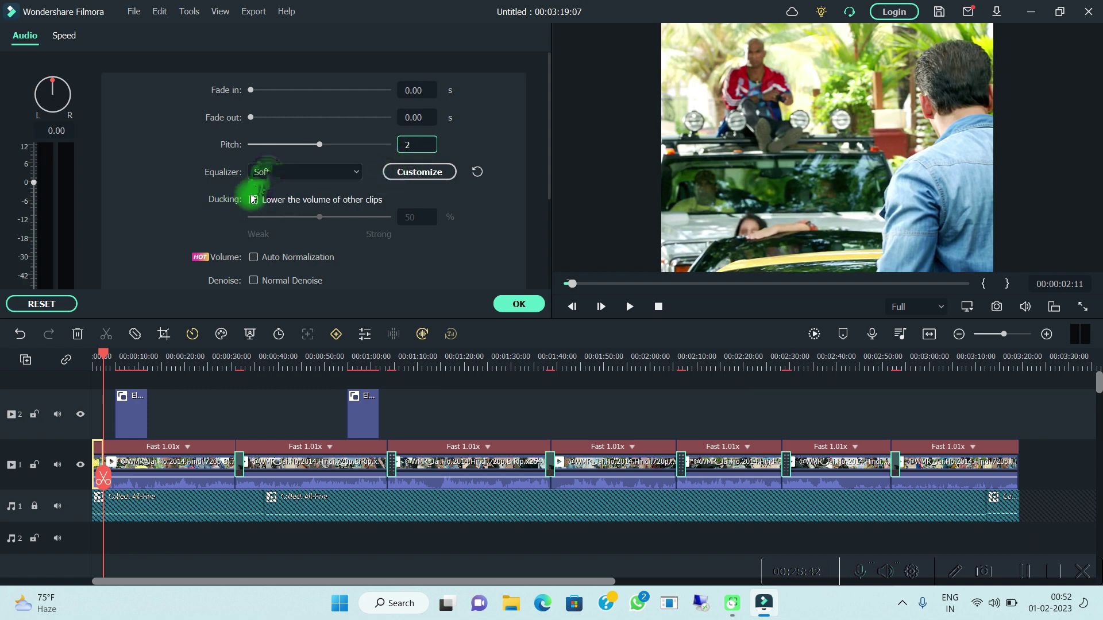
click(267, 169)
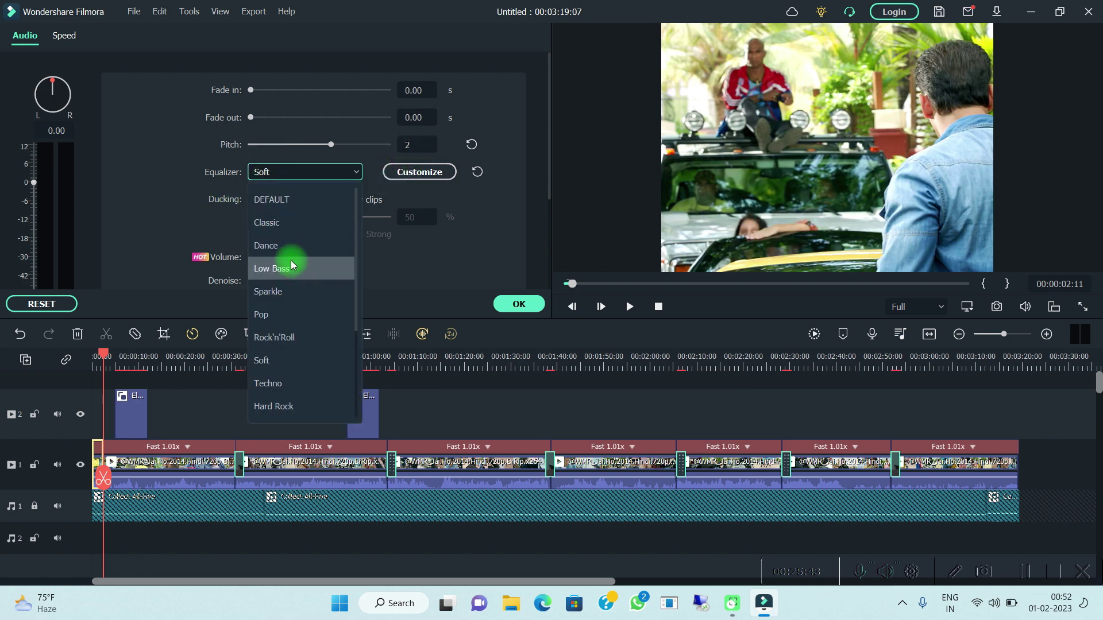
click(286, 244)
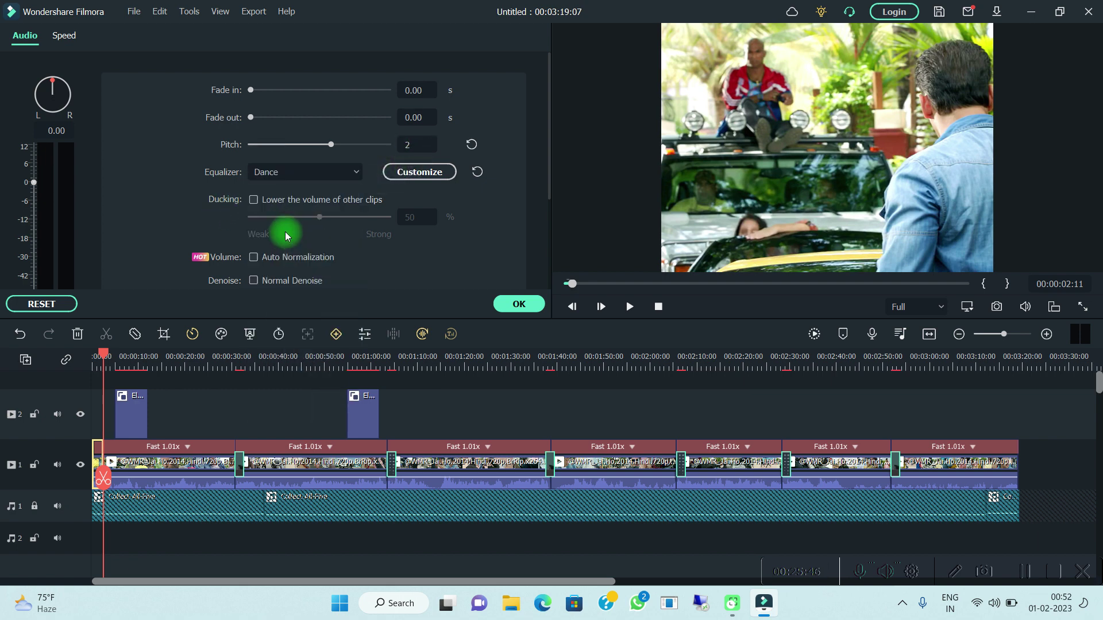
click(254, 200)
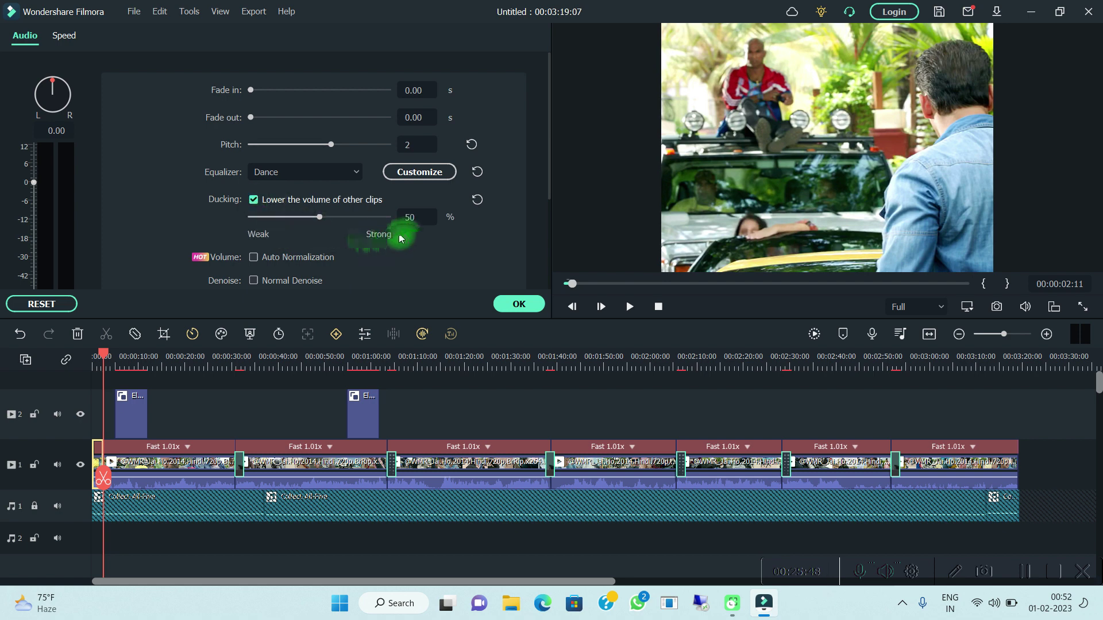
click(535, 310)
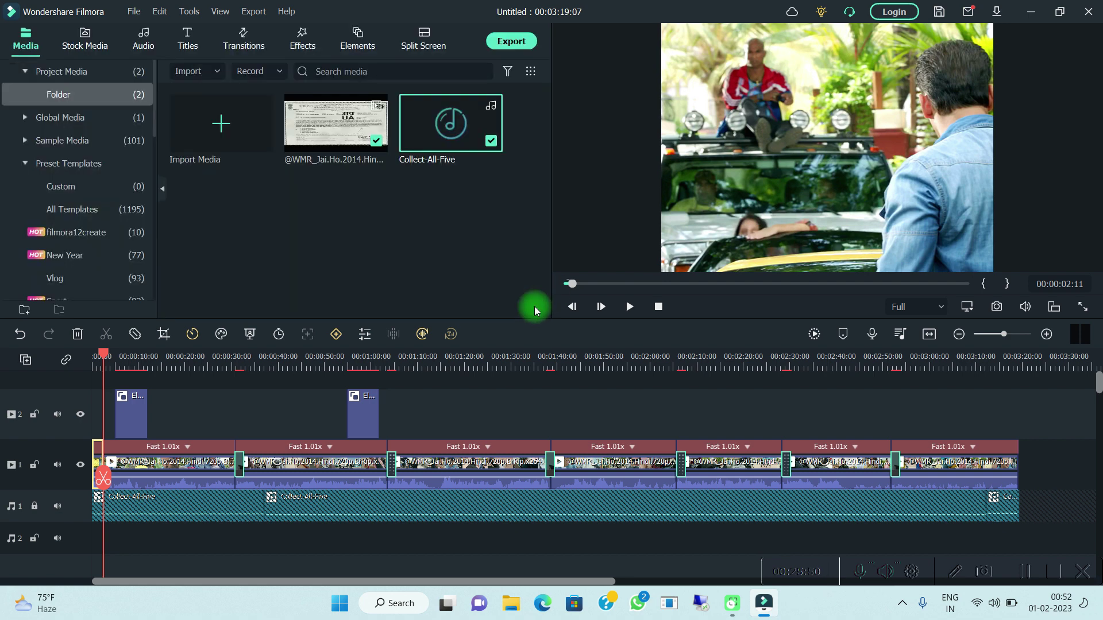
click(270, 420)
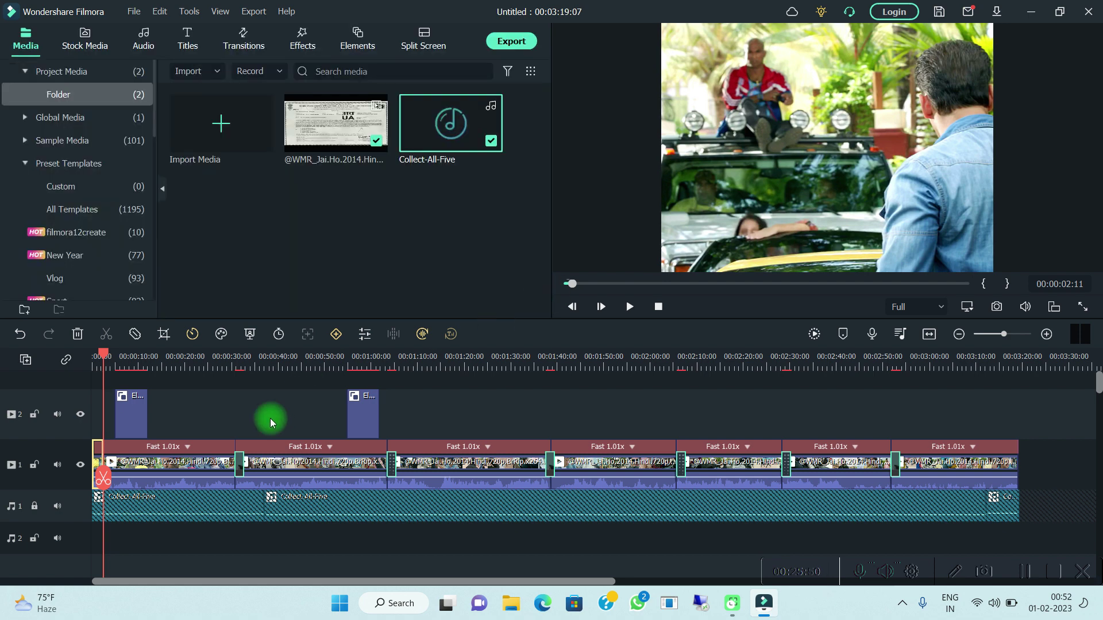
right_click(95, 460)
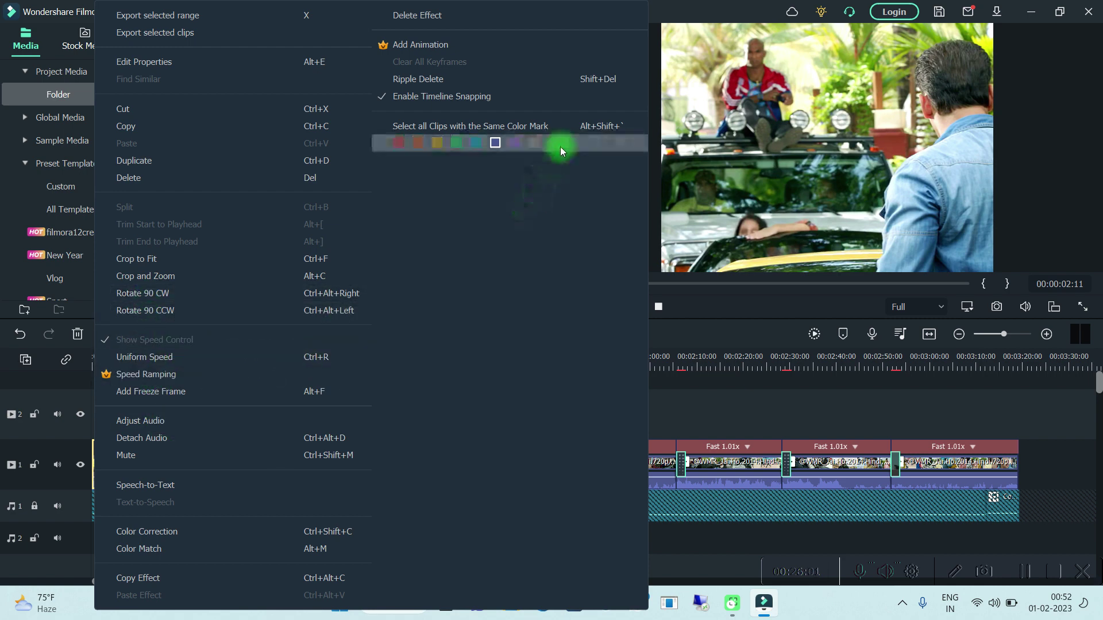
click(663, 422)
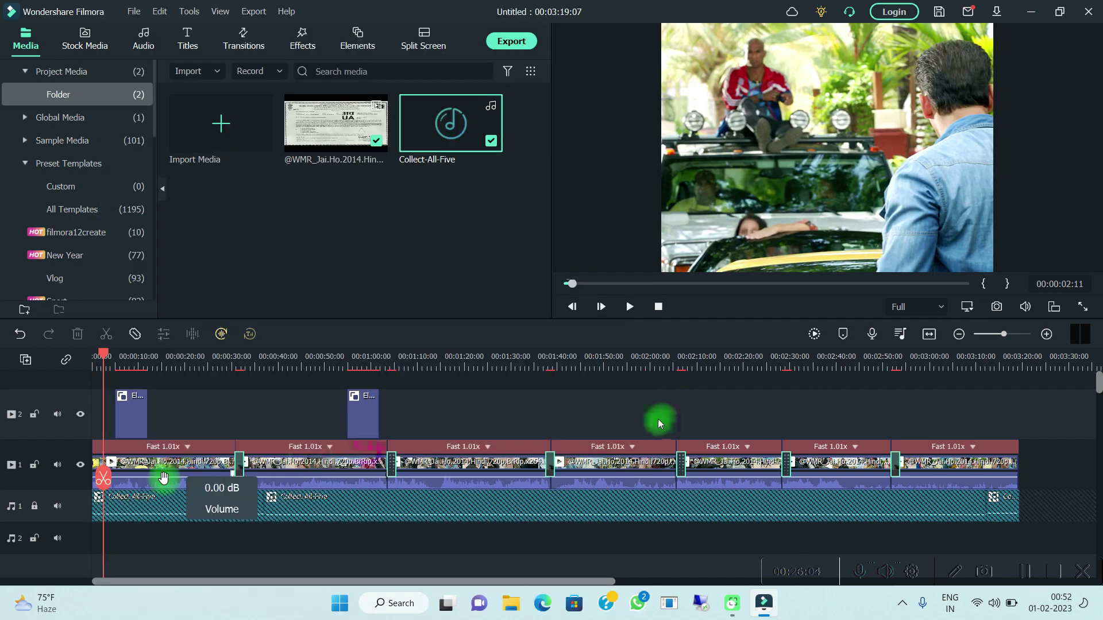
Step: Delete the short first segment of the movie and play back the new opening
drag(95, 480, 110, 481)
click(109, 482)
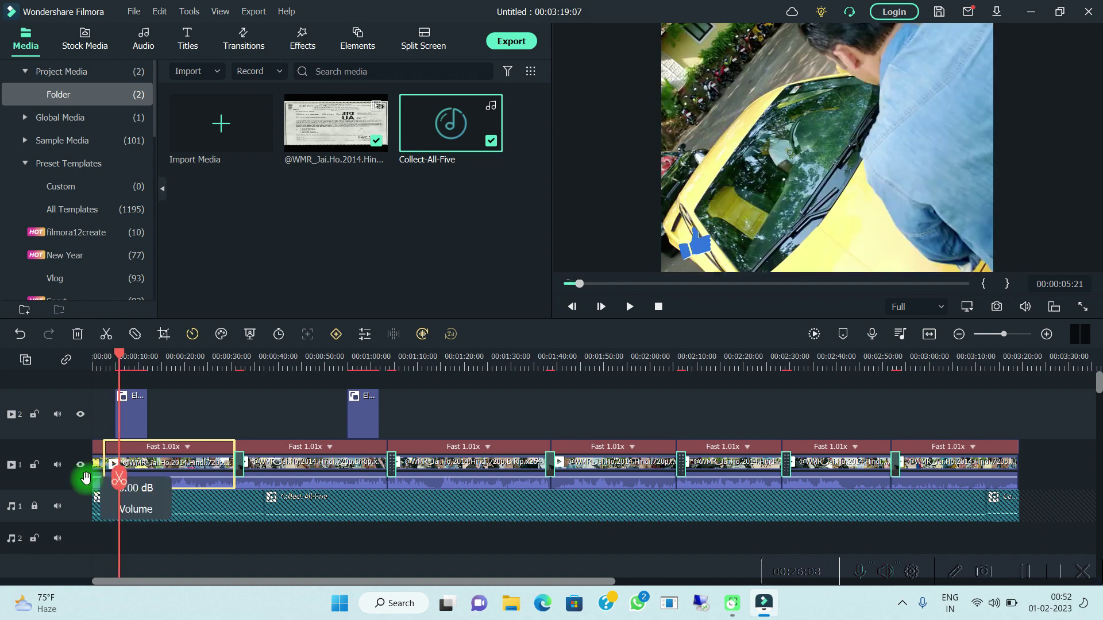
click(99, 466)
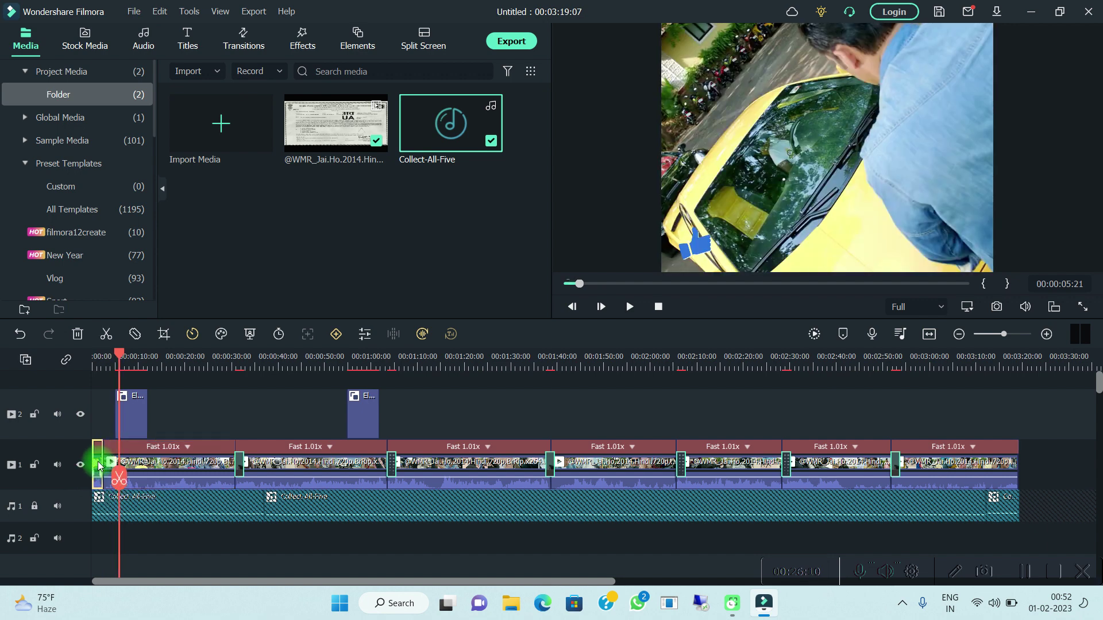
click(78, 335)
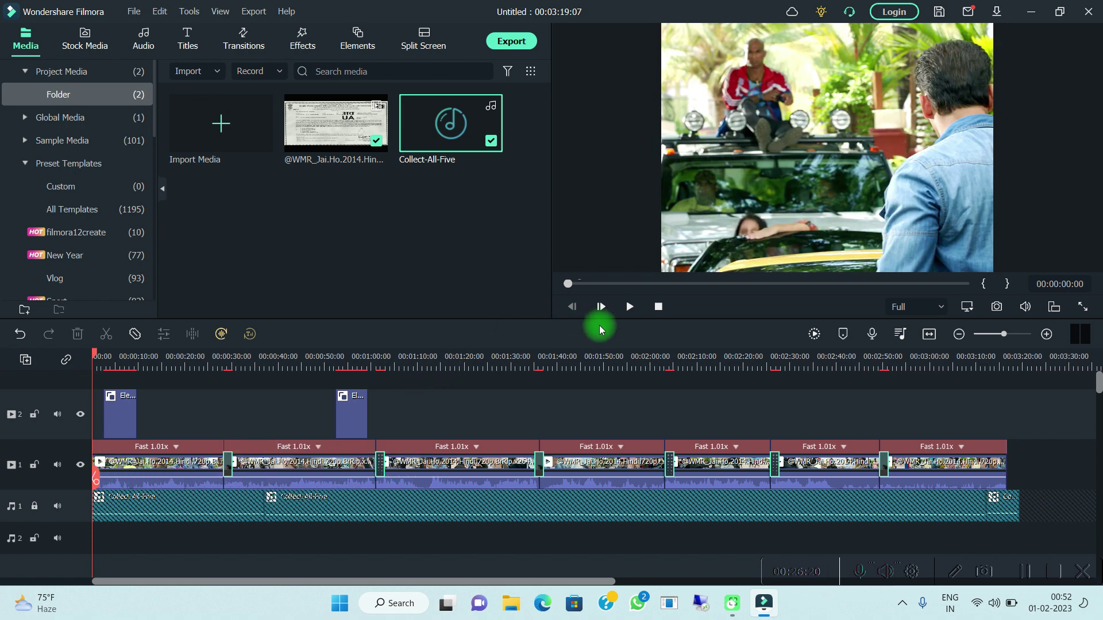
click(637, 311)
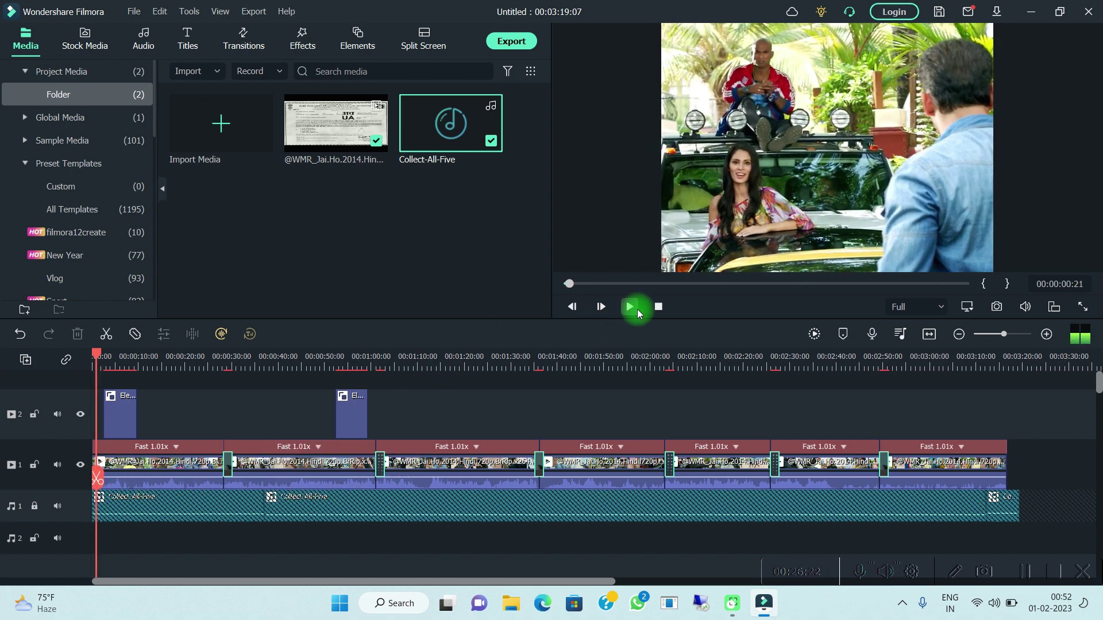
click(289, 417)
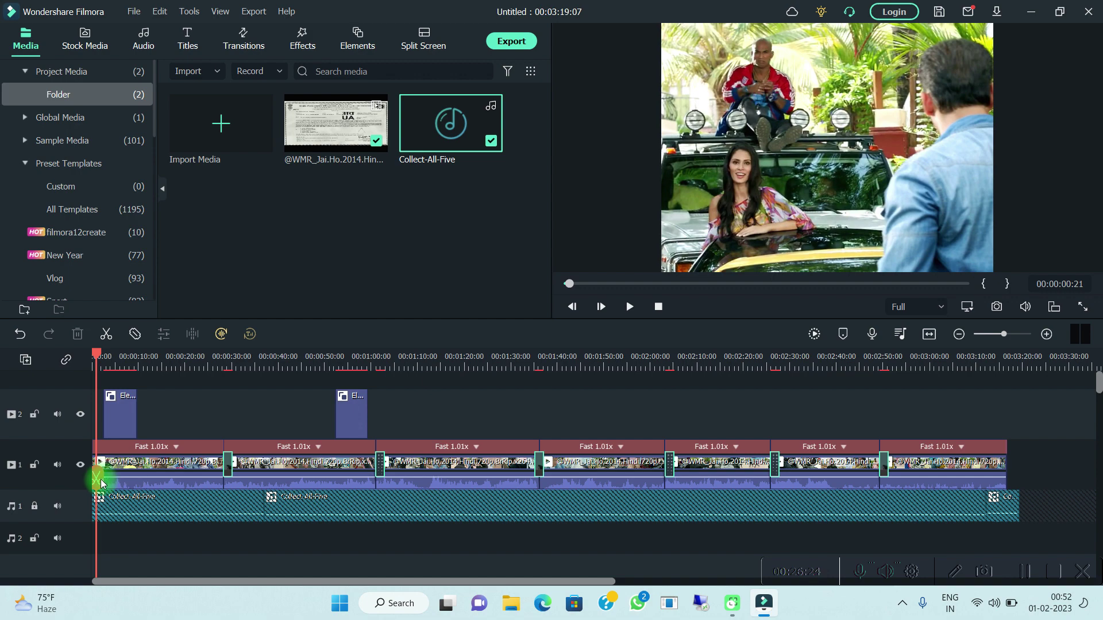
Step: Unlock audio track 1, cut off the background music past the movie's end at 00:03:17:03, and scrub back to 00:00:40:22
drag(113, 484, 1011, 531)
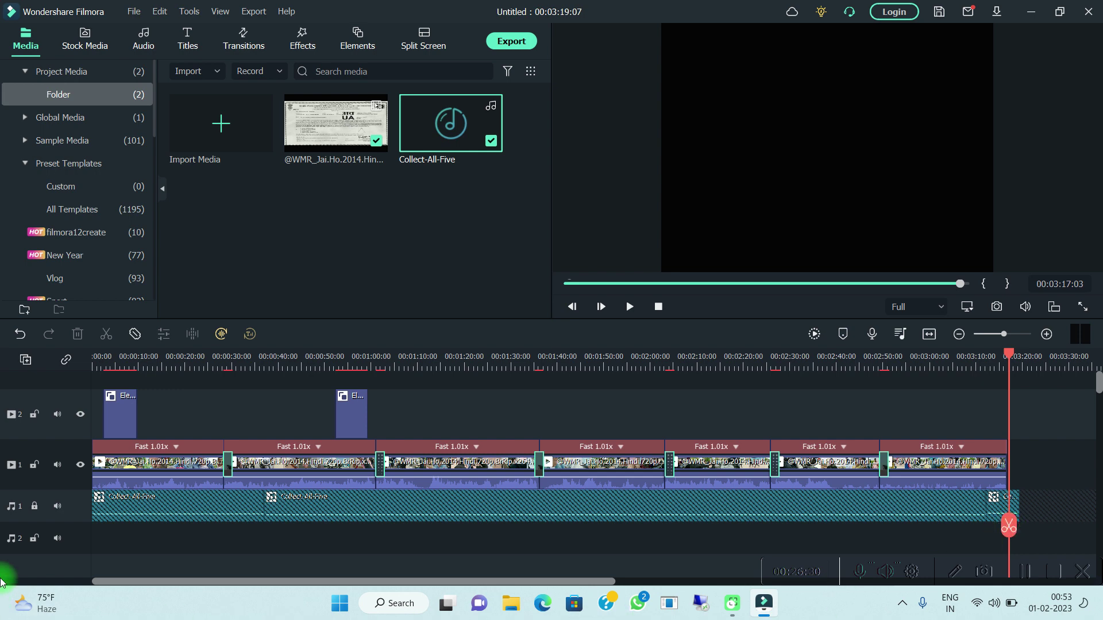
click(36, 506)
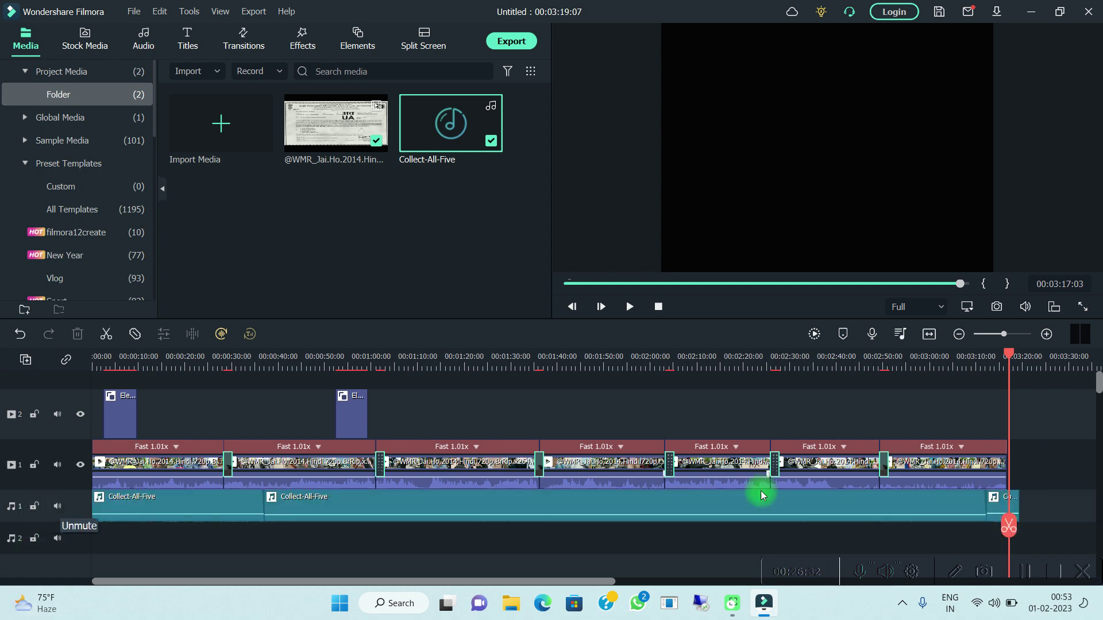
click(1011, 508)
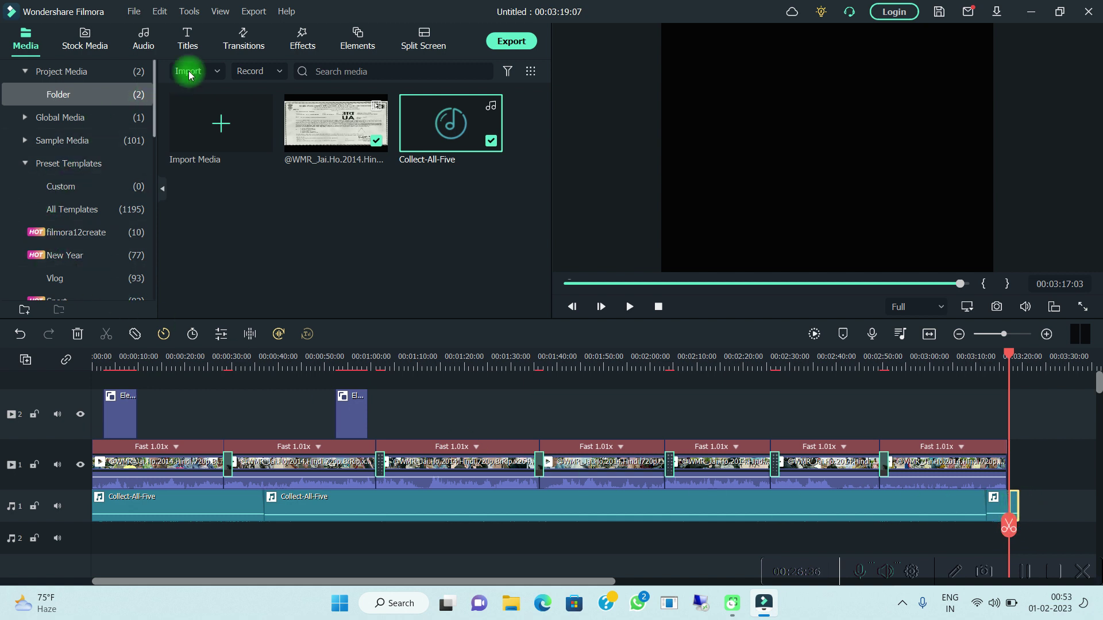
click(78, 334)
drag(1009, 520, 723, 513)
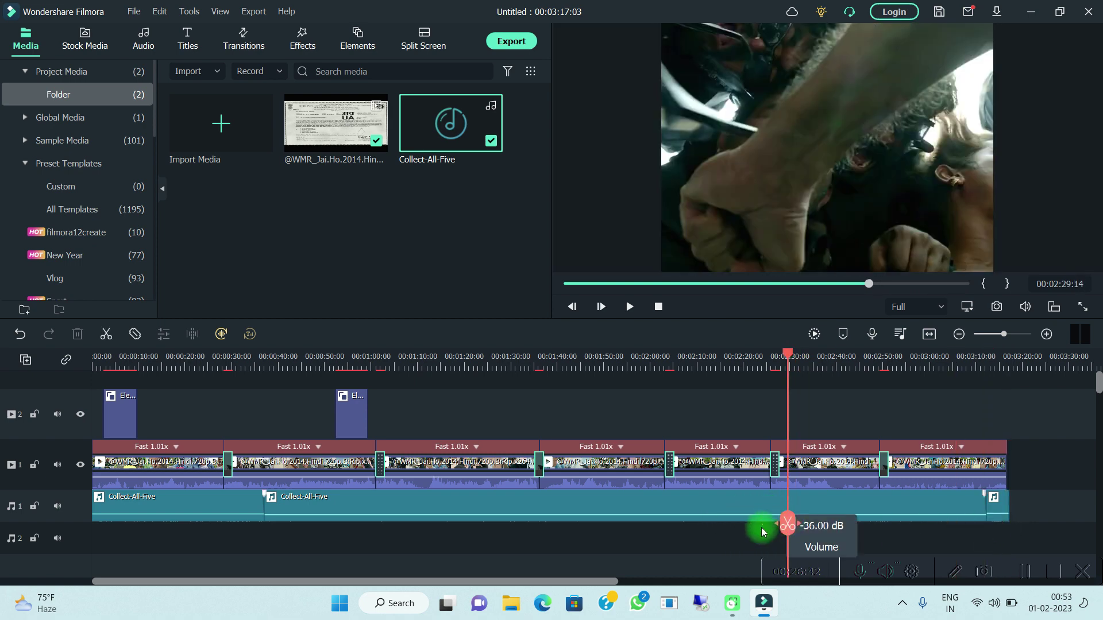
drag(788, 520, 280, 543)
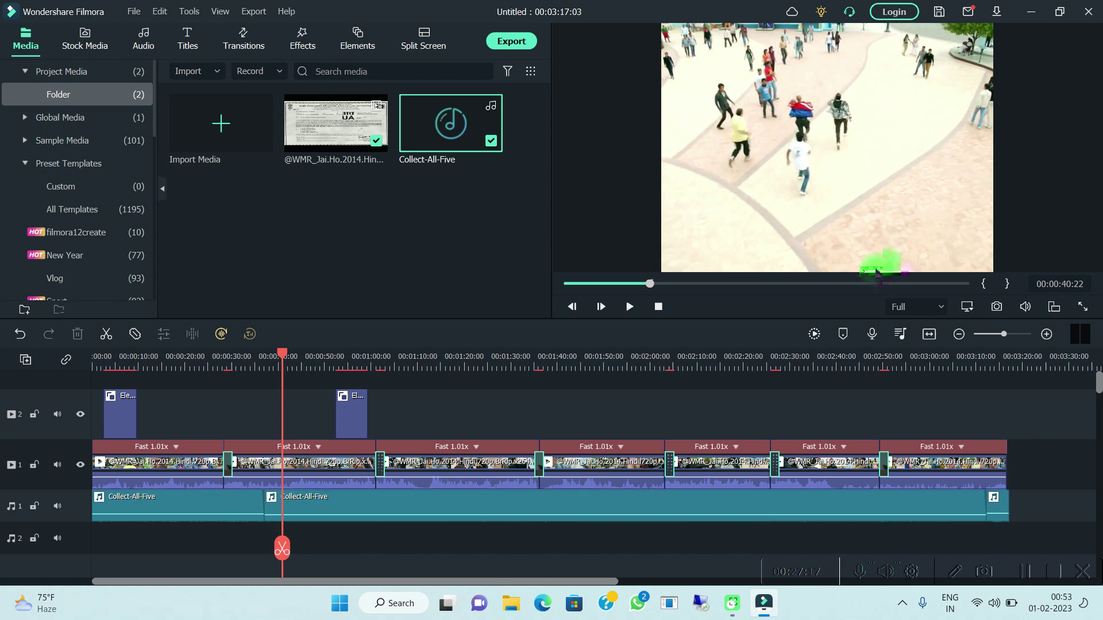
Step: Review the local MP4 export settings for saving the movie to D:/bapi and close the export dialog
click(512, 37)
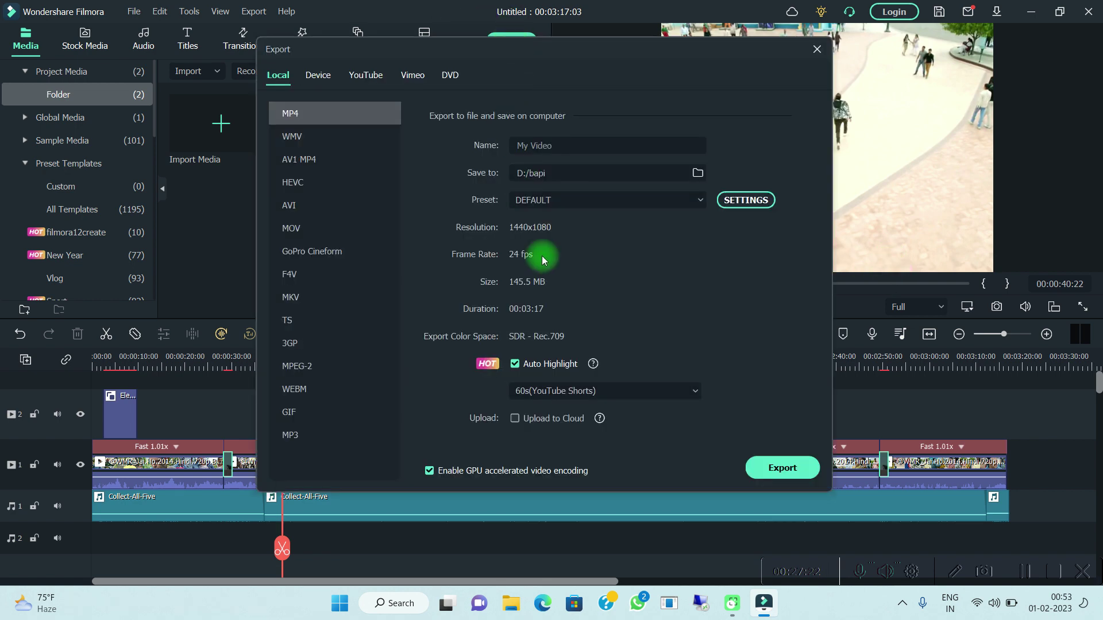
click(776, 472)
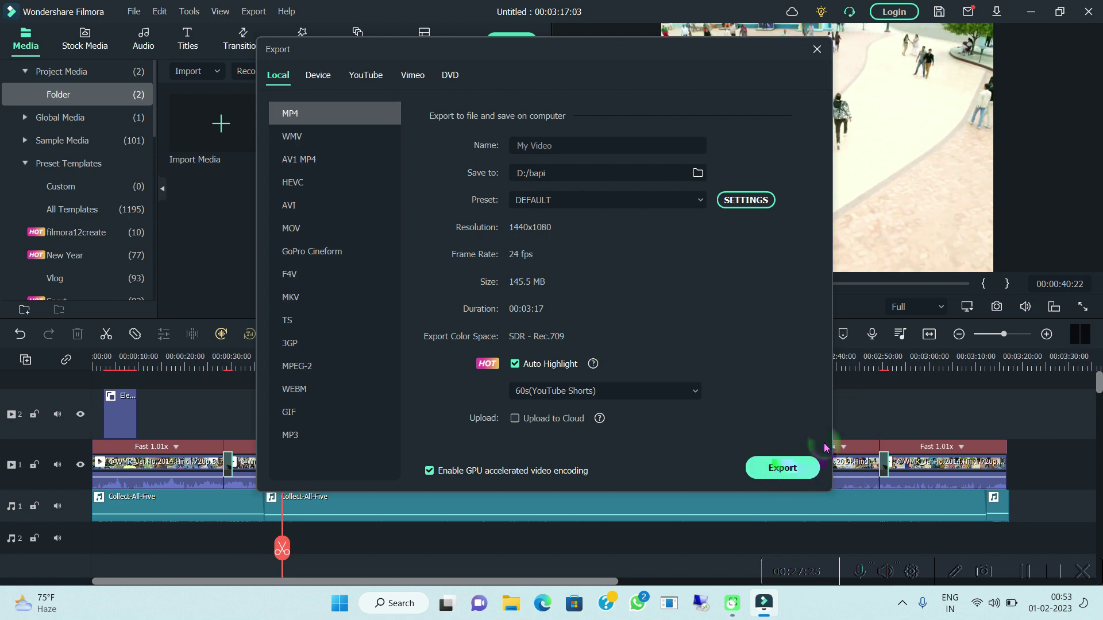
click(817, 49)
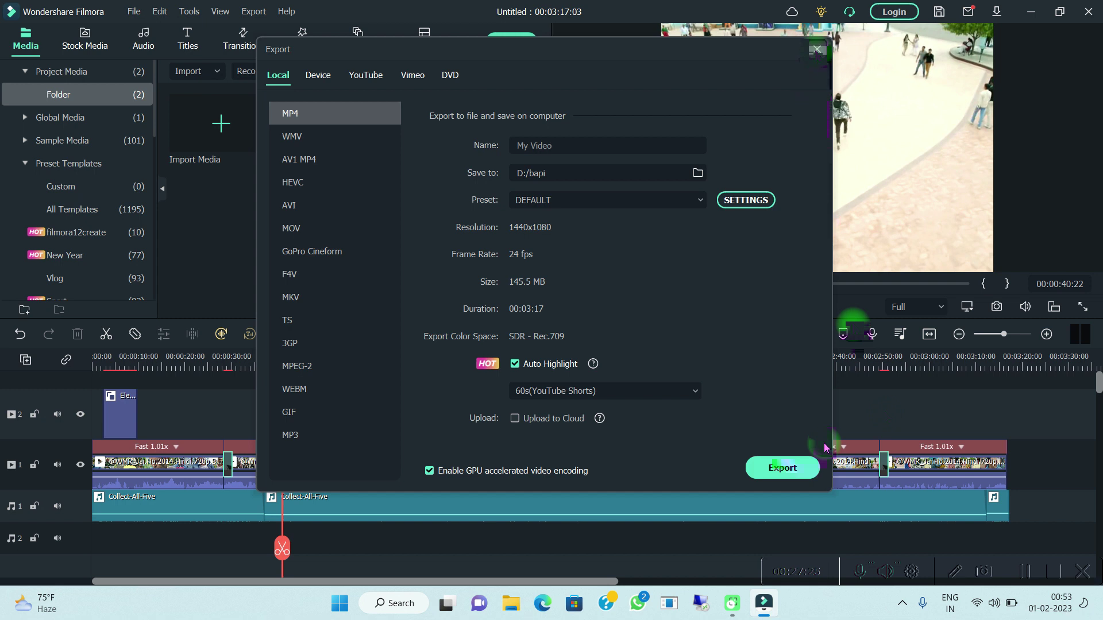